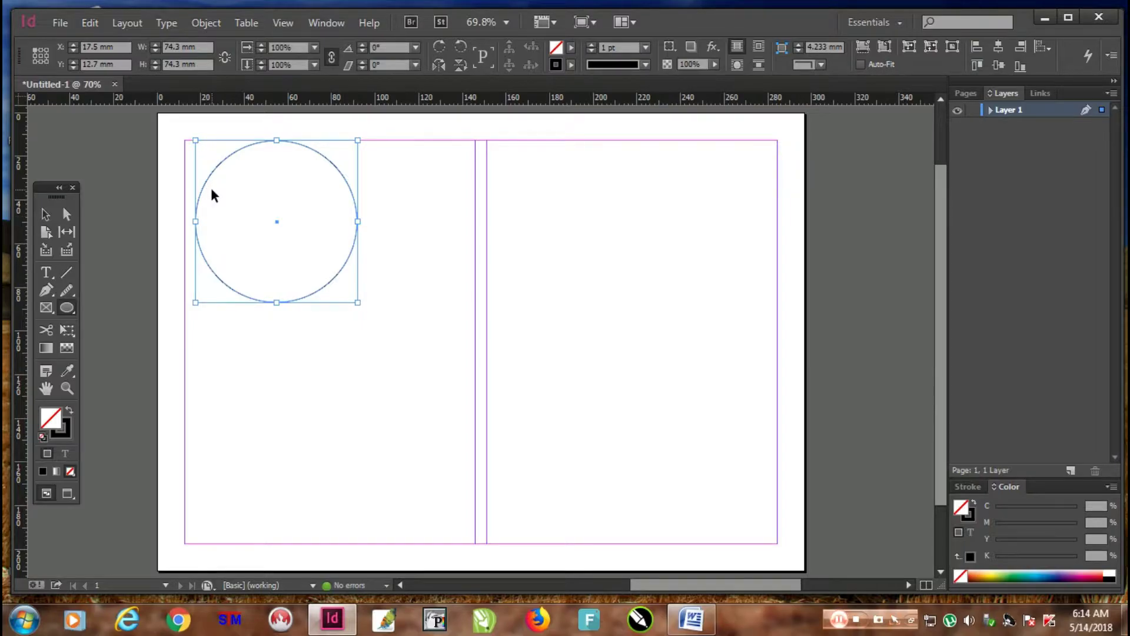
# Set the circle's stroke weight to 3 pt.
pyautogui.hotkey('ctrl', '2')
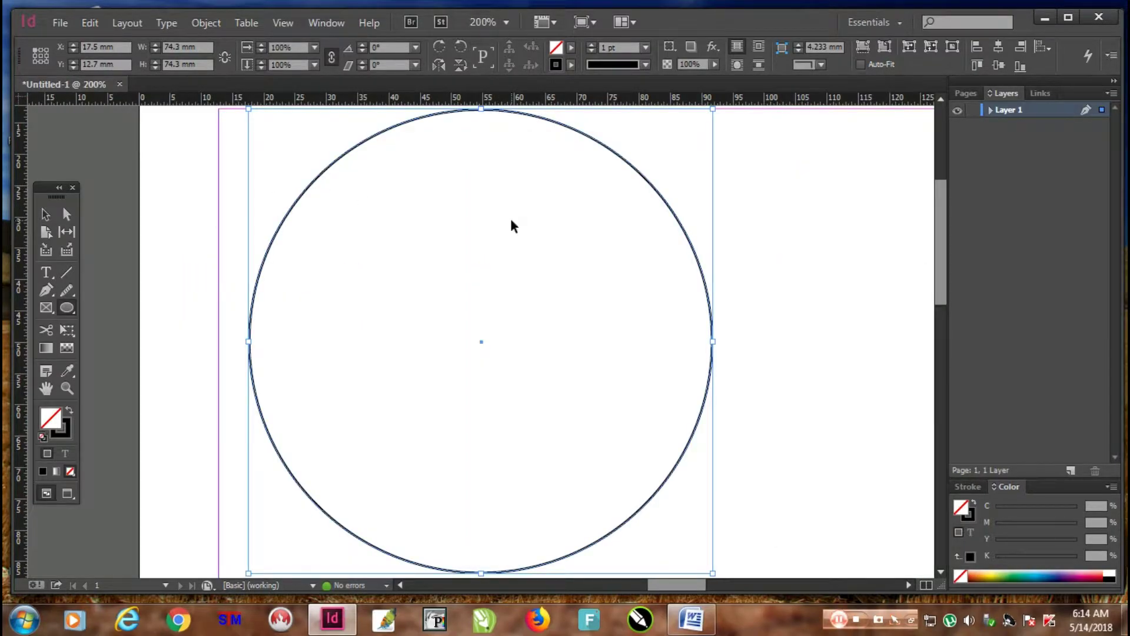
pyautogui.hotkey('ctrl', '-')
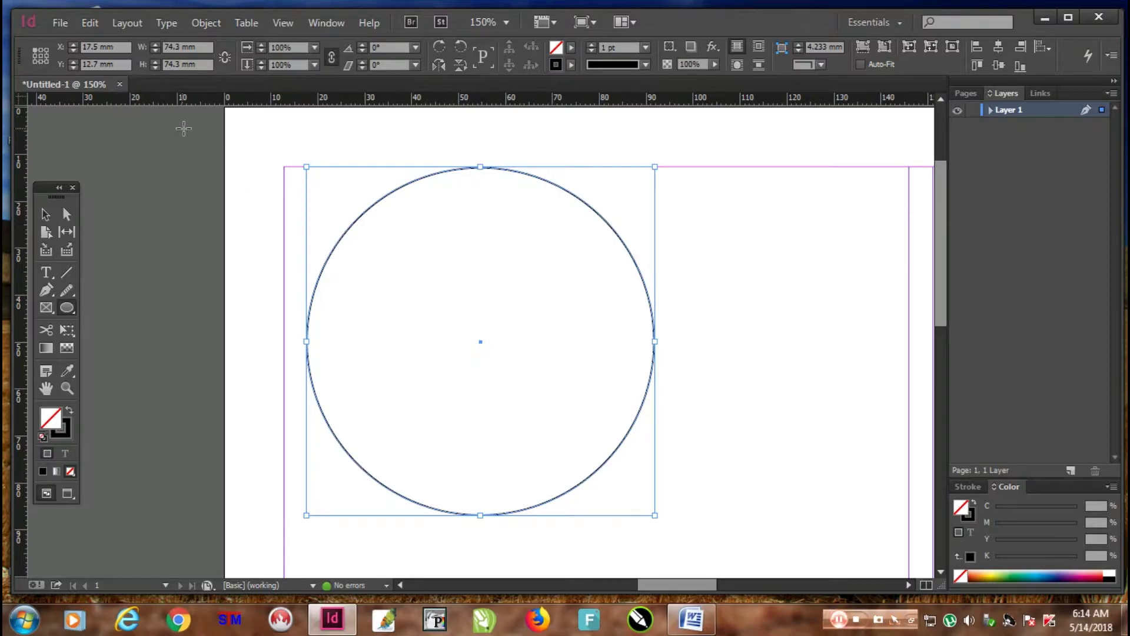
pyautogui.click(46, 214)
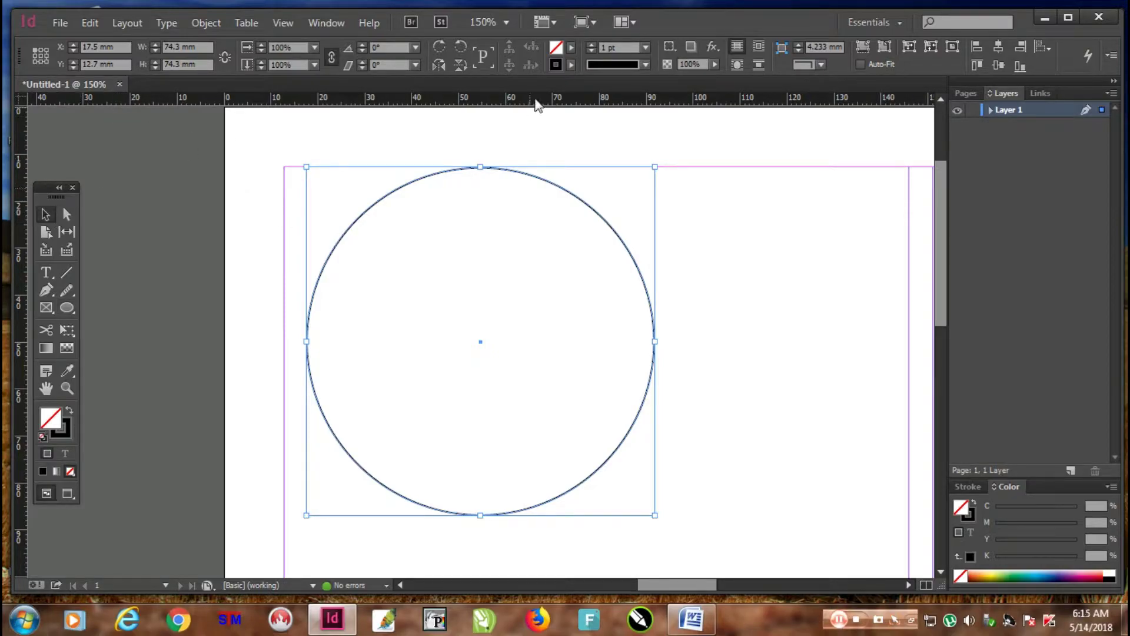
pyautogui.click(645, 47)
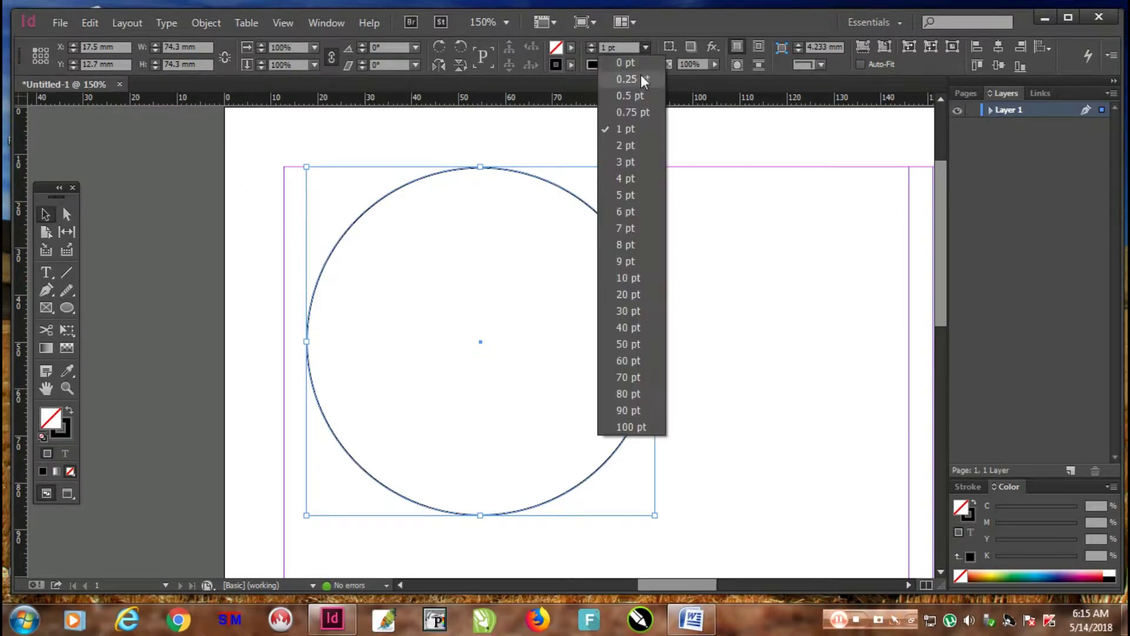
pyautogui.click(628, 161)
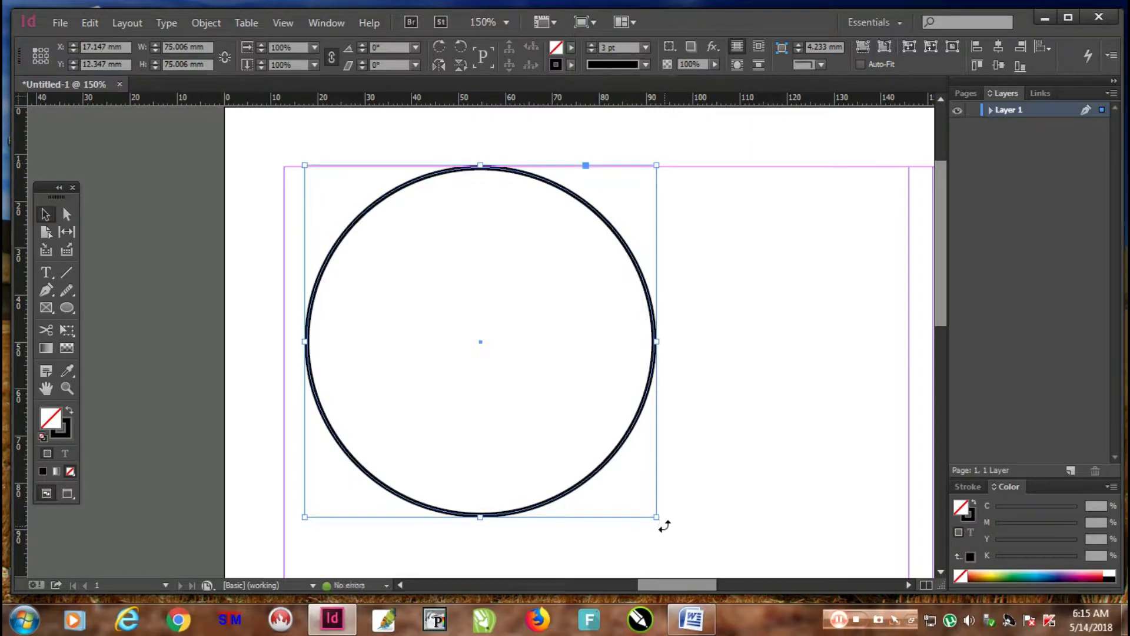
# Copy the circle, paste it in place and shrink the copy about its centre to about 70.3 mm in diameter.
pyautogui.click(89, 22)
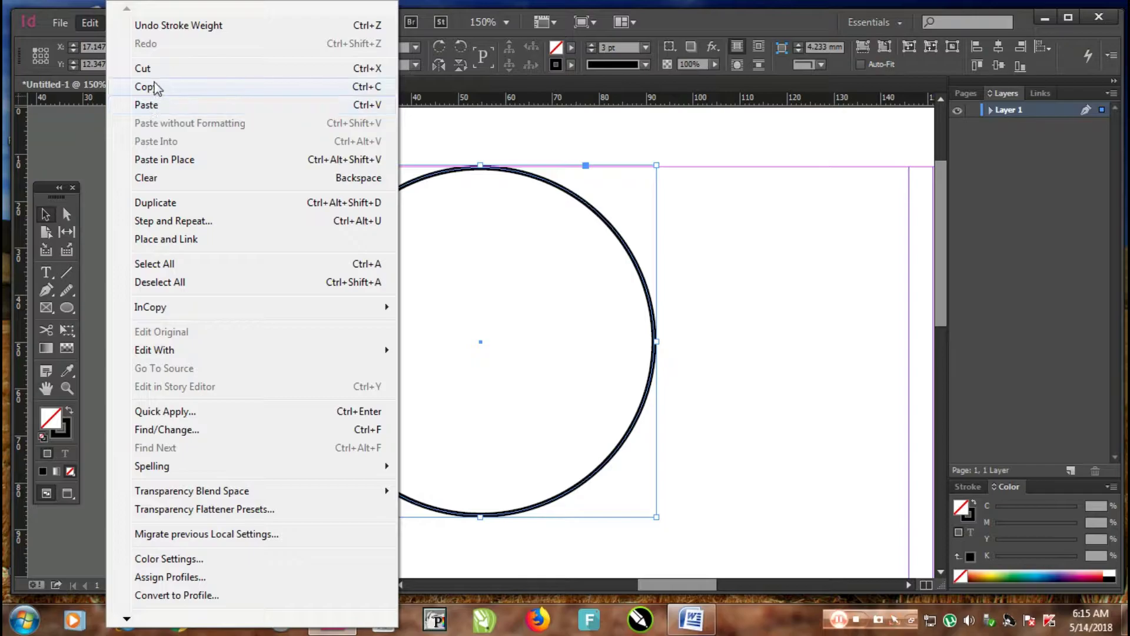
pyautogui.click(159, 85)
pyautogui.click(90, 21)
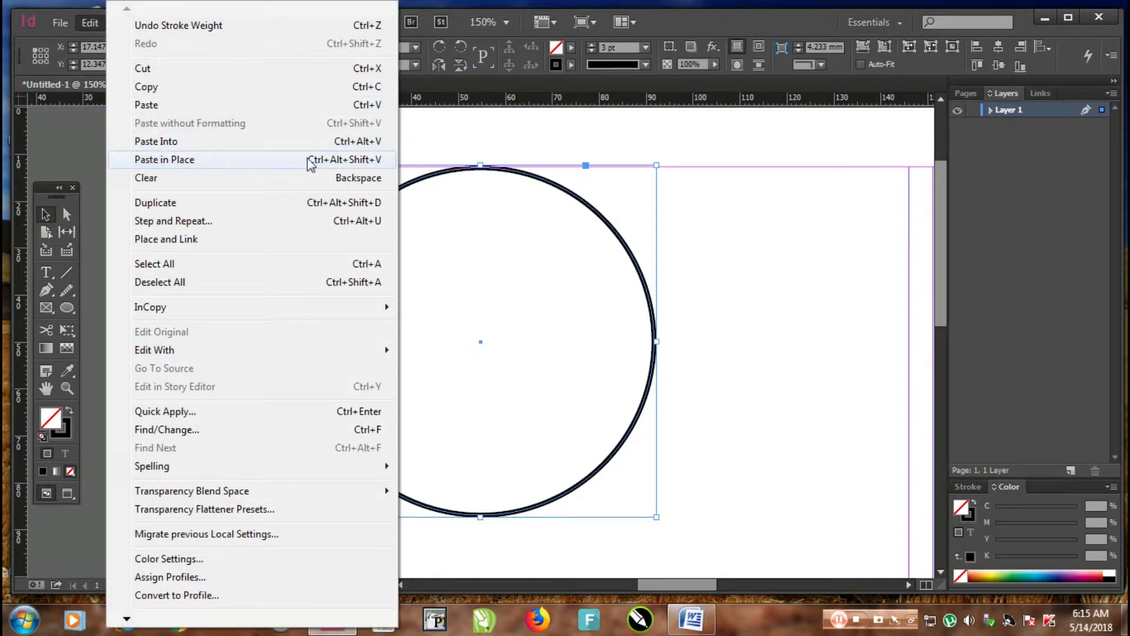
pyautogui.click(344, 160)
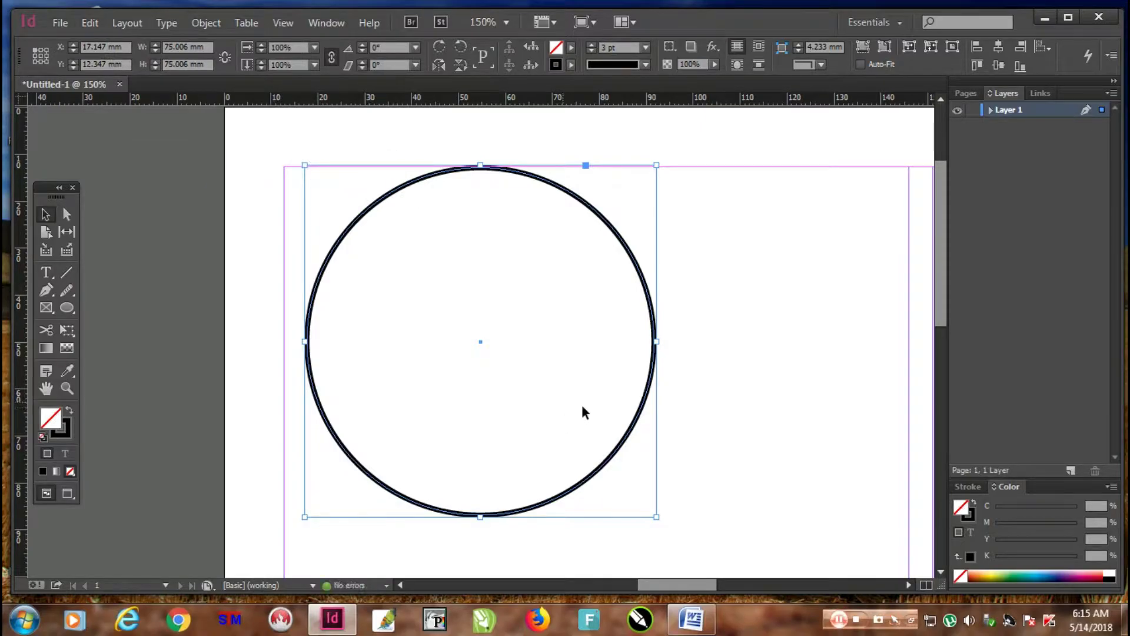
pyautogui.moveTo(657, 517); pyautogui.dragTo(647, 493)
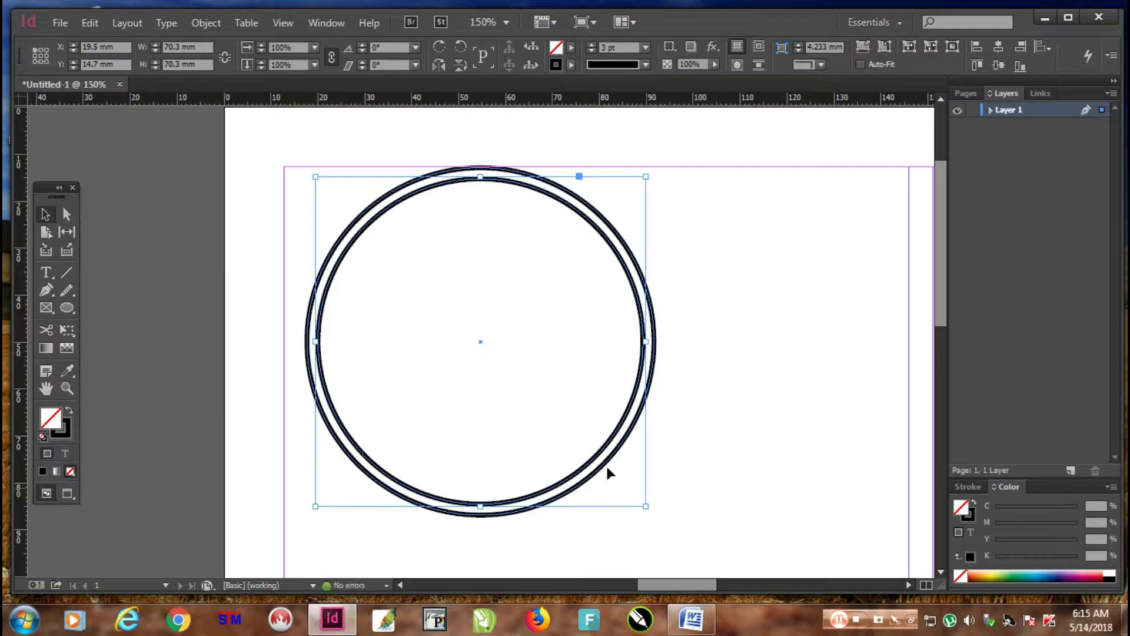
# Duplicate the inner circle in place and scale the copy down concentrically to about 65.9 mm in diameter.
pyautogui.click(89, 23)
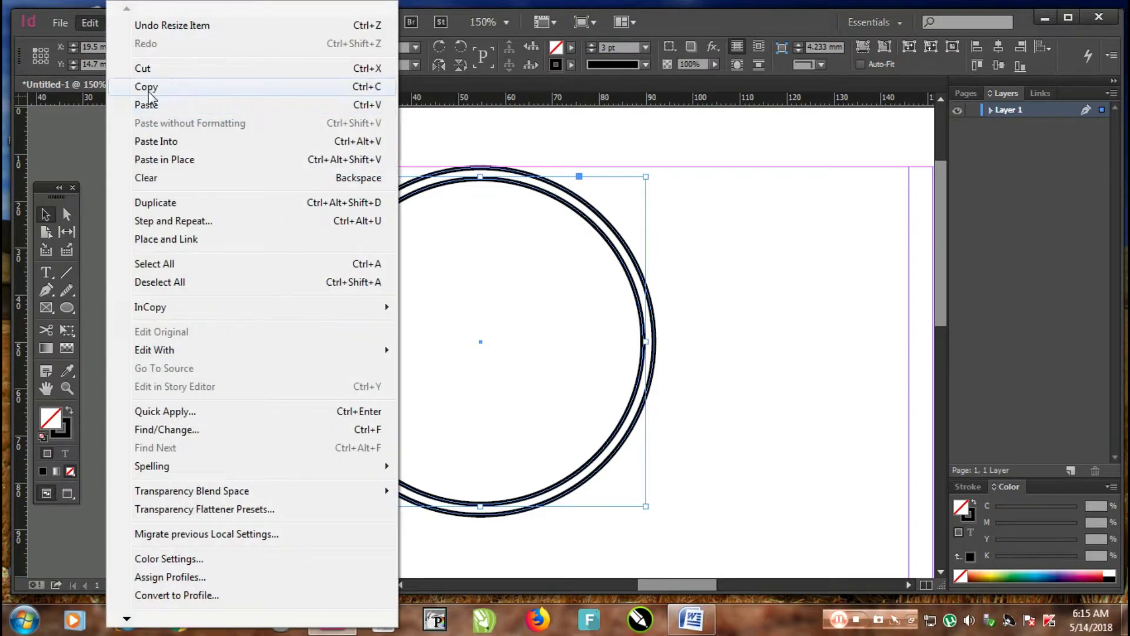
pyautogui.click(145, 87)
pyautogui.click(90, 23)
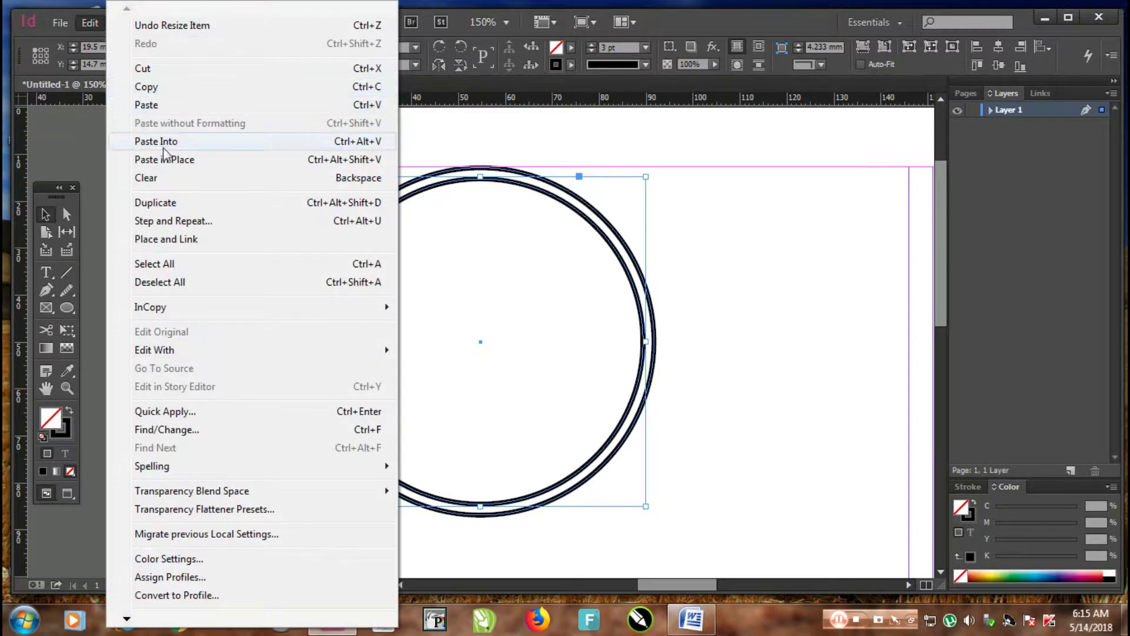
pyautogui.click(175, 162)
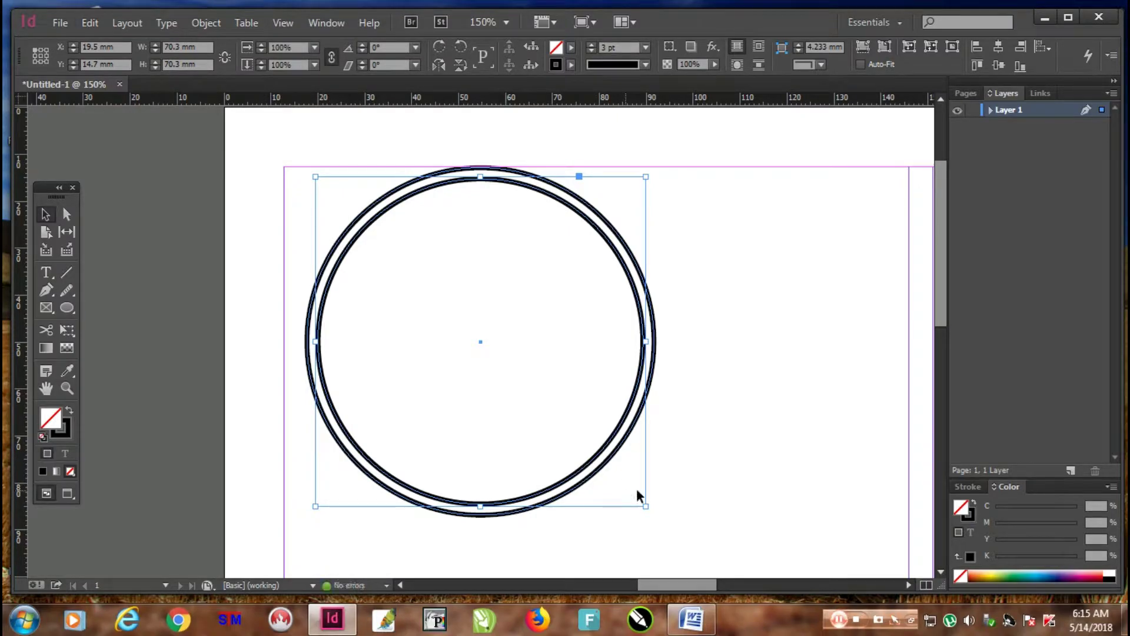
pyautogui.moveTo(648, 508); pyautogui.dragTo(639, 489)
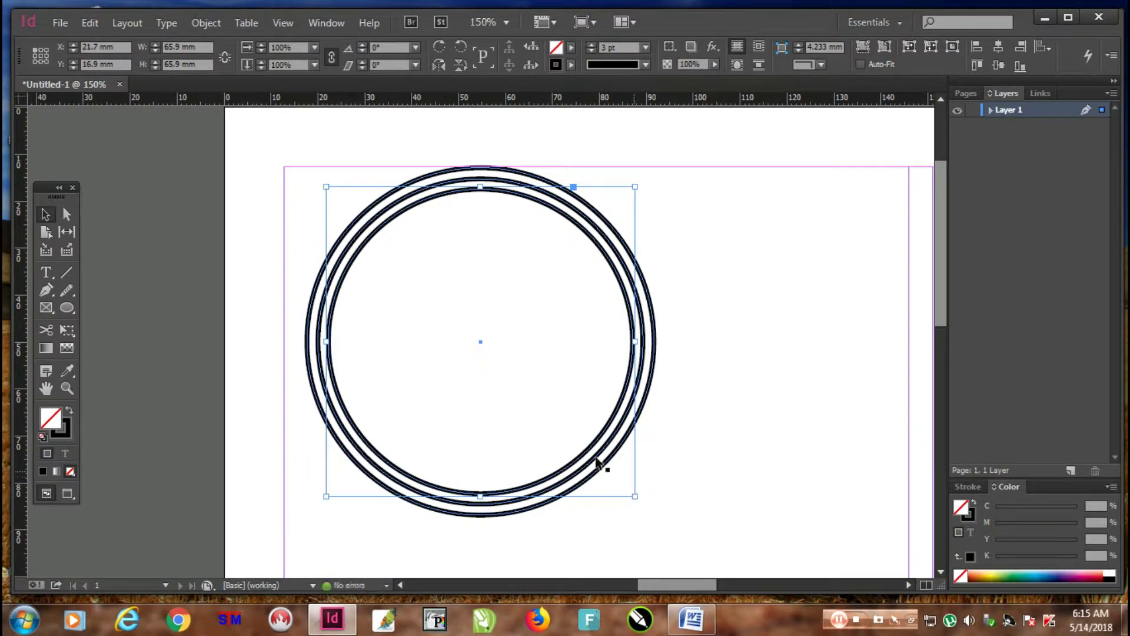
# Add a fourth concentric circle by pasting a copy of the smallest one in place and reducing it to about 59.9 mm.
pyautogui.click(86, 20)
pyautogui.click(146, 87)
pyautogui.click(88, 22)
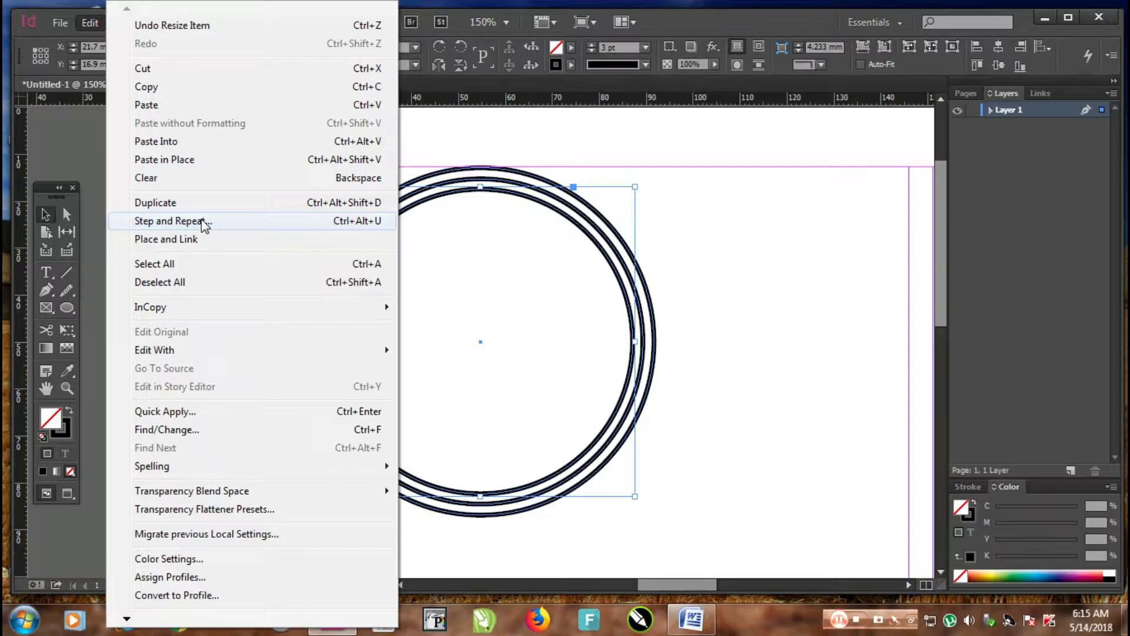
pyautogui.click(177, 160)
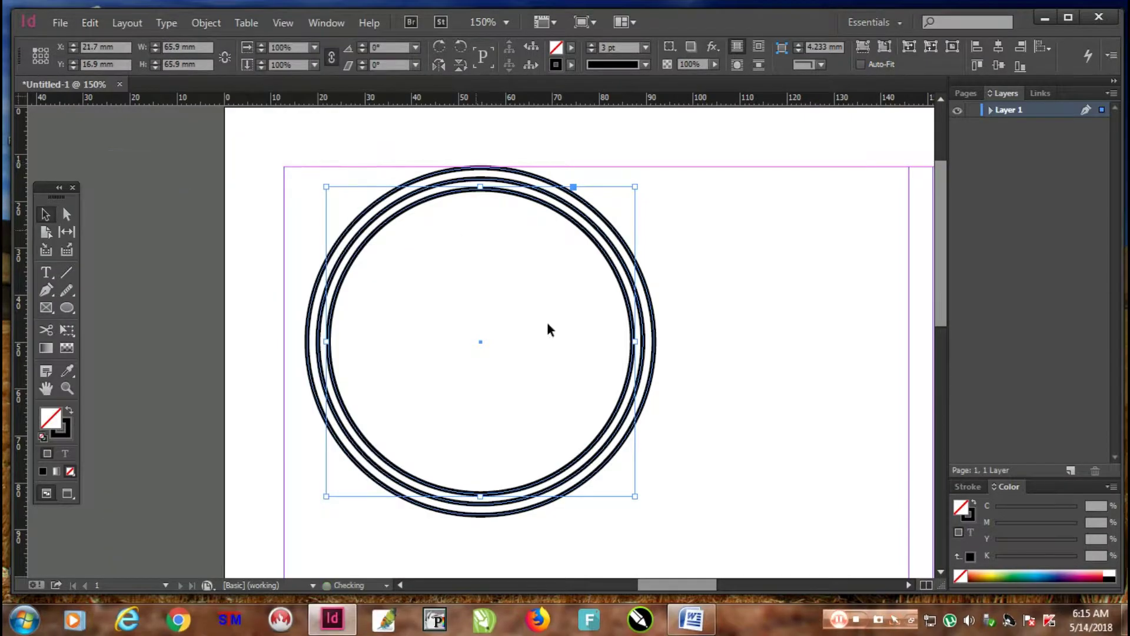
pyautogui.moveTo(635, 496); pyautogui.dragTo(621, 481)
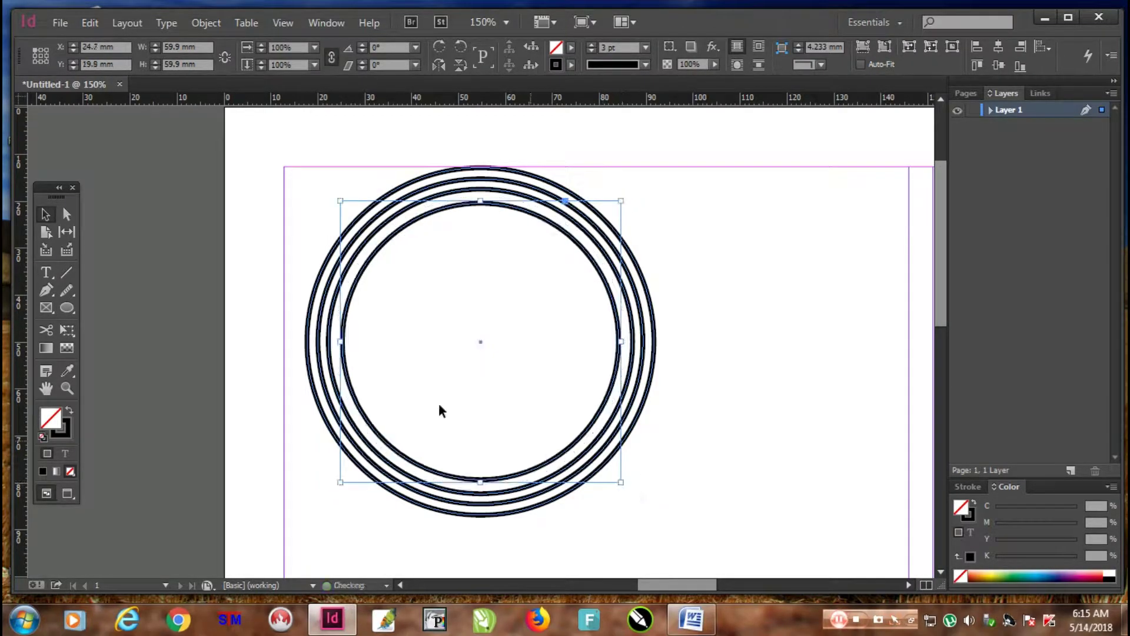
# Enlarge the innermost circle about its centre to about 61.5 mm so the ring gaps look even, then deselect it.
pyautogui.scroll(1, 613, 472)
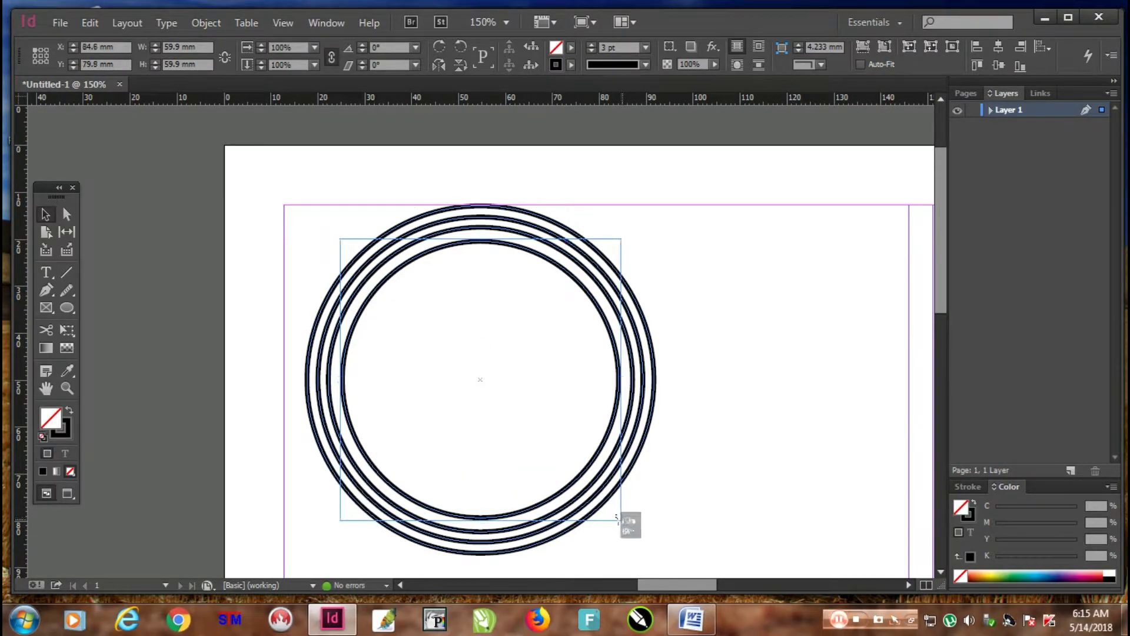
pyautogui.hotkey('ctrl', '=')
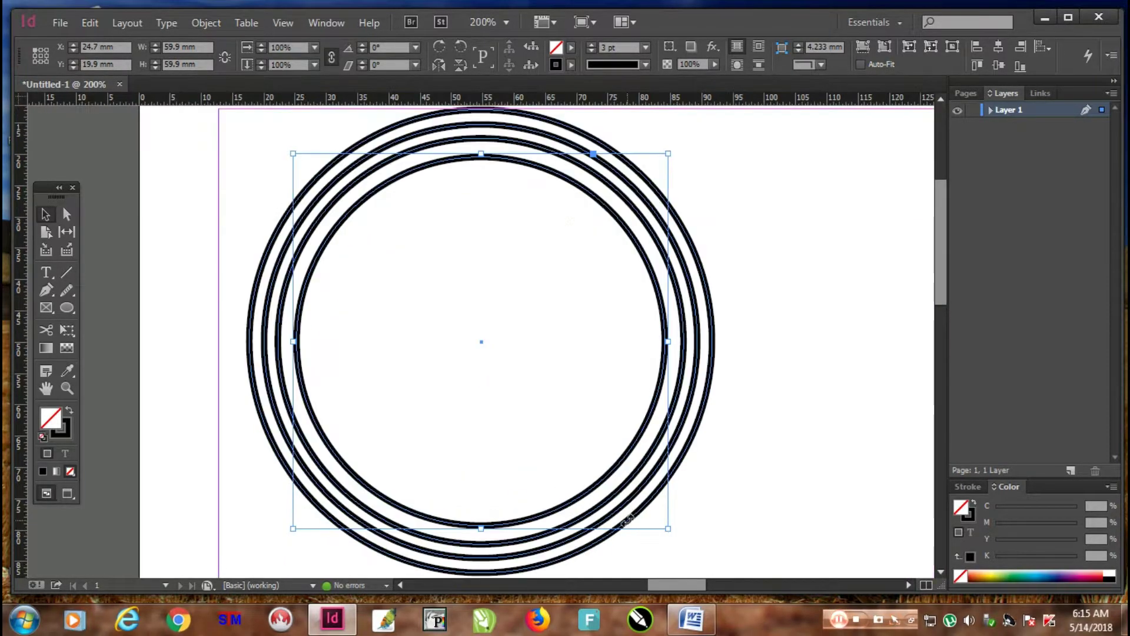
pyautogui.hotkey('ctrl', '=')
pyautogui.moveTo(801, 252); pyautogui.dragTo(632, 205)
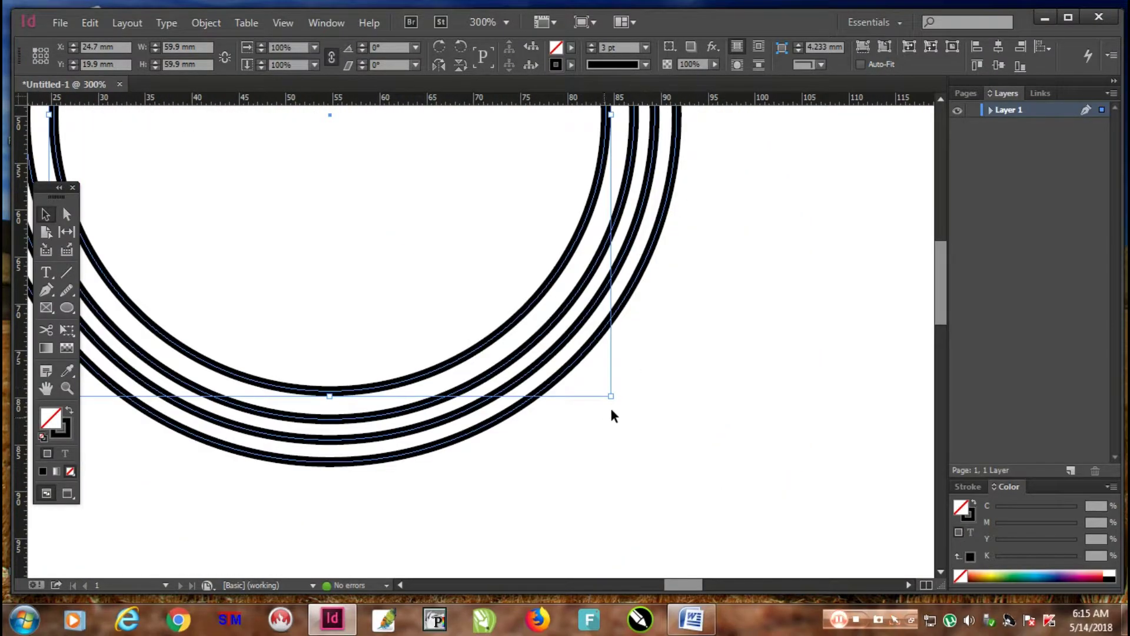
pyautogui.moveTo(610, 395); pyautogui.dragTo(619, 401)
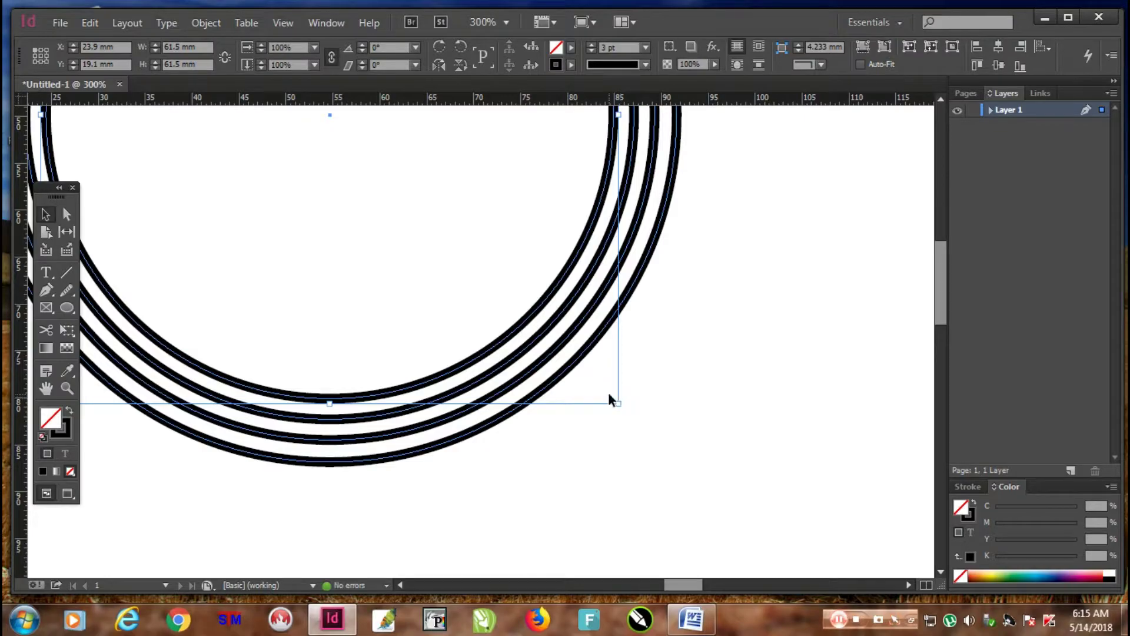
pyautogui.hotkey('ctrl', '-')
pyautogui.hotkey('ctrl', '-')
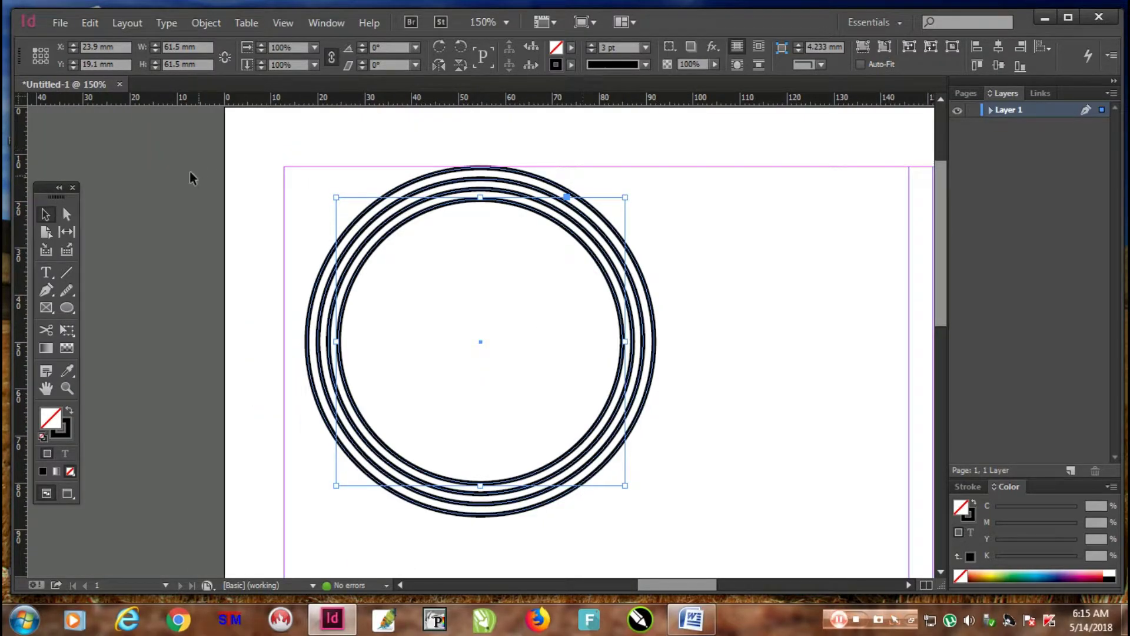
pyautogui.click(153, 155)
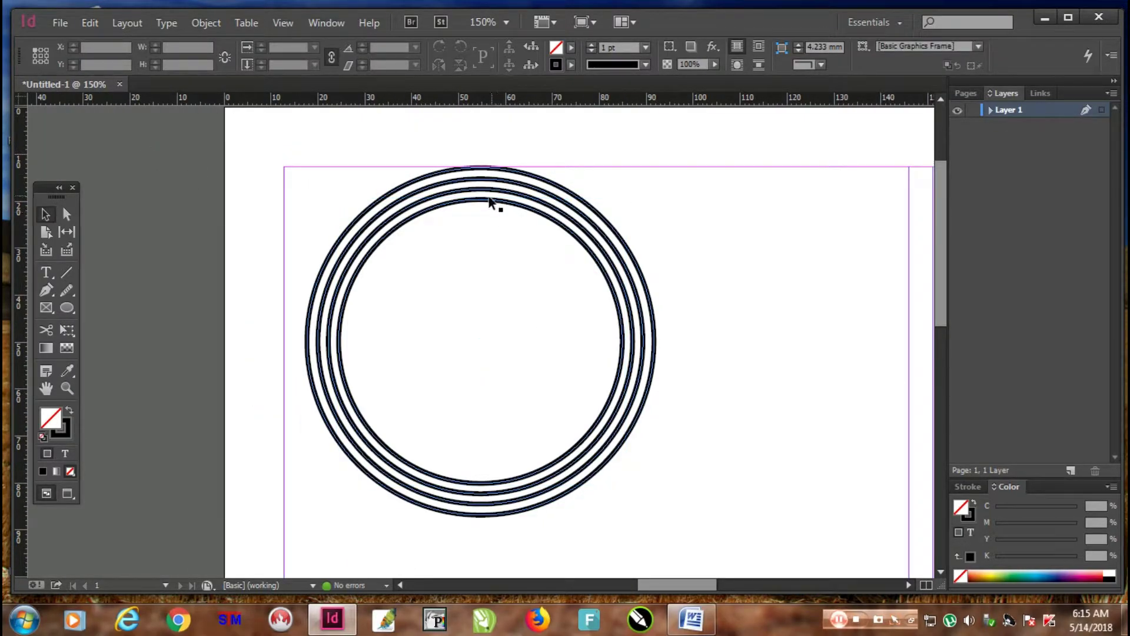
# Fill the third circle from the outside with green (C 62, M 0, Y 62, K 0) and the innermost circle with white.
pyautogui.click(483, 171)
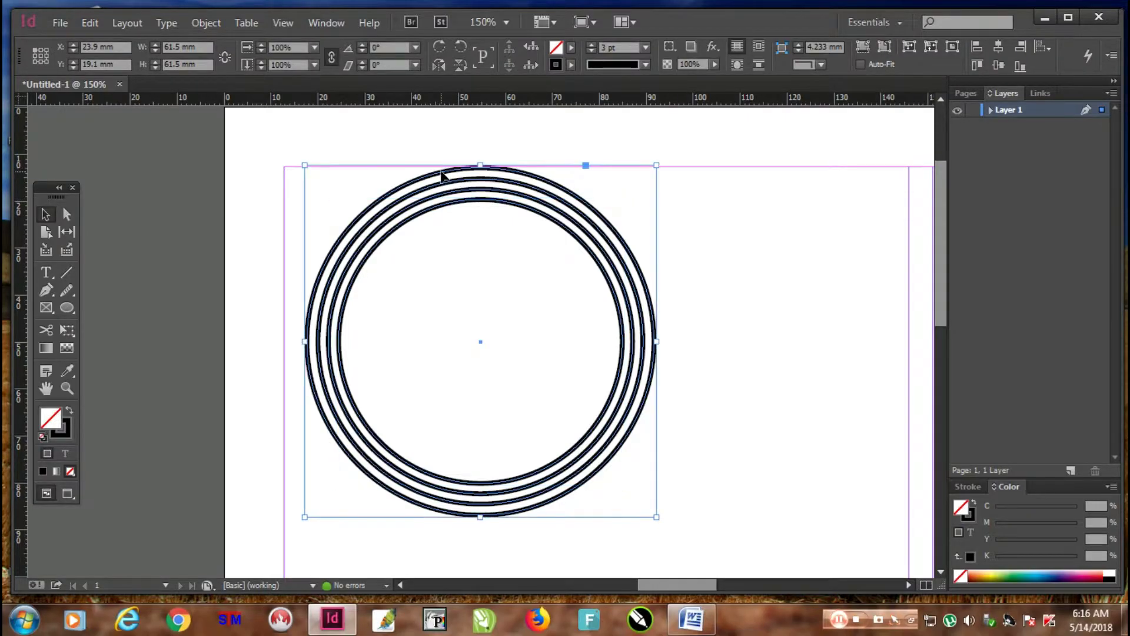
pyautogui.click(440, 198)
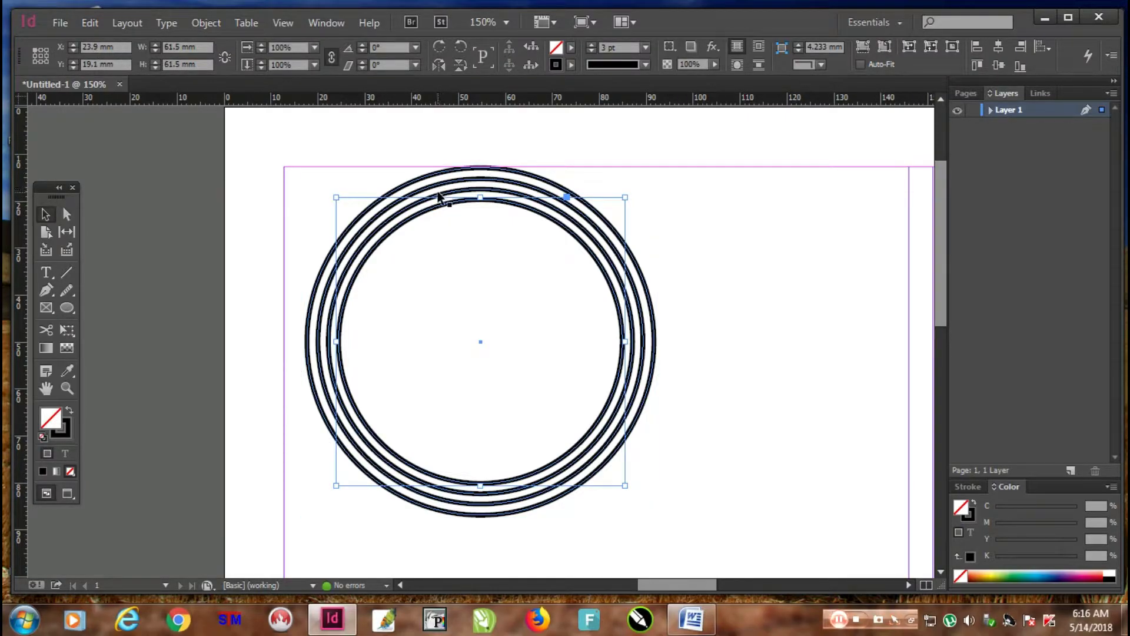
pyautogui.click(439, 199)
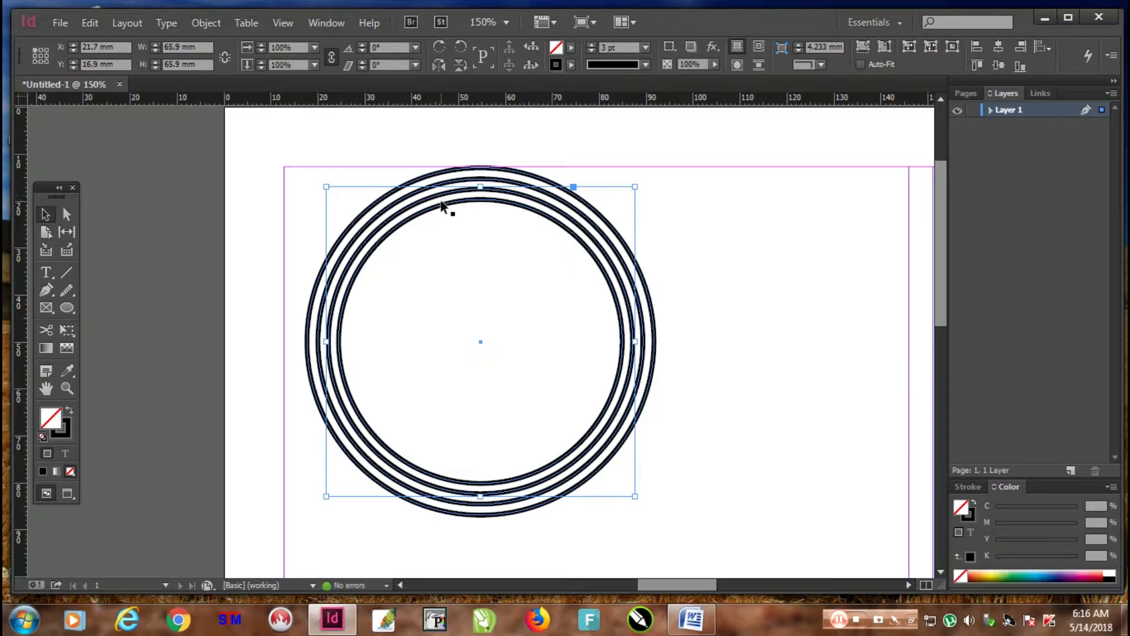
pyautogui.click(1017, 572)
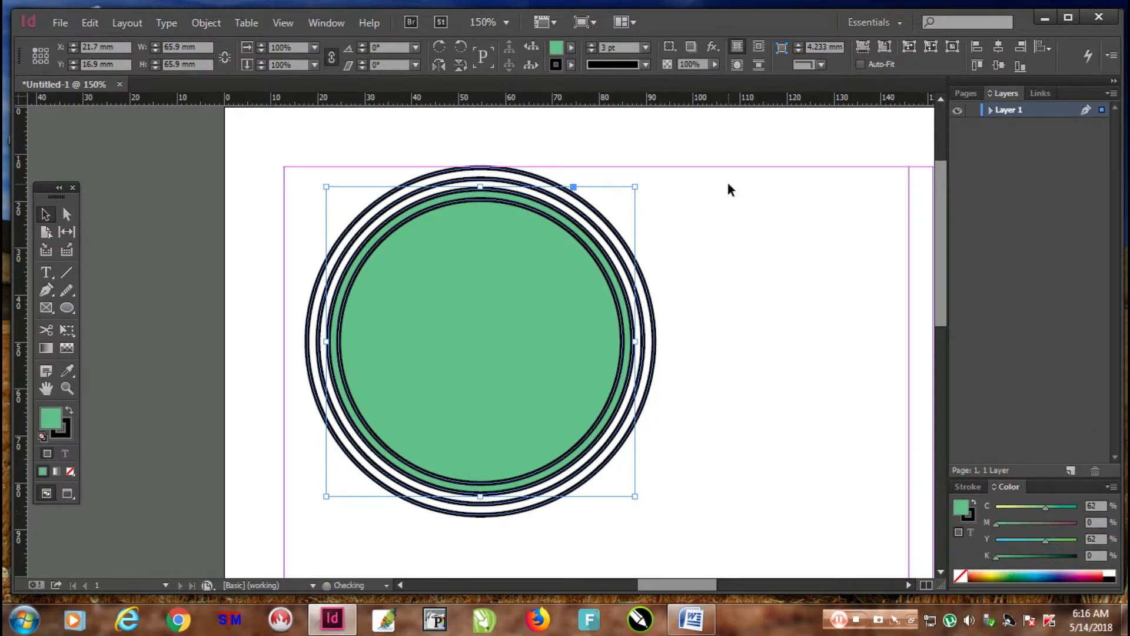
pyautogui.click(728, 190)
pyautogui.click(503, 203)
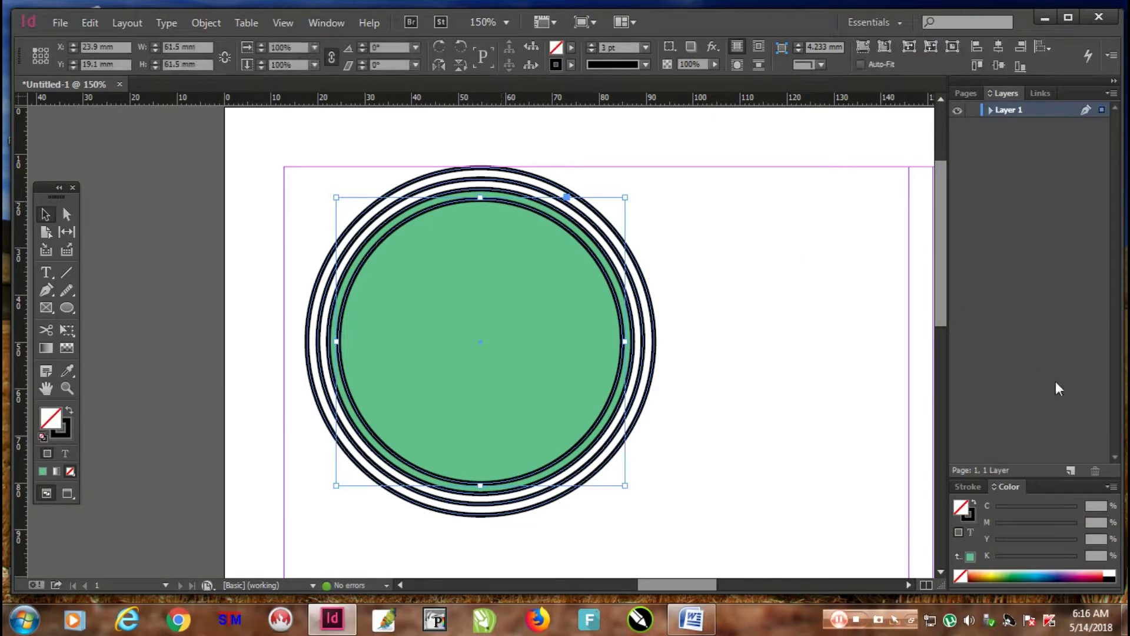
pyautogui.click(1110, 572)
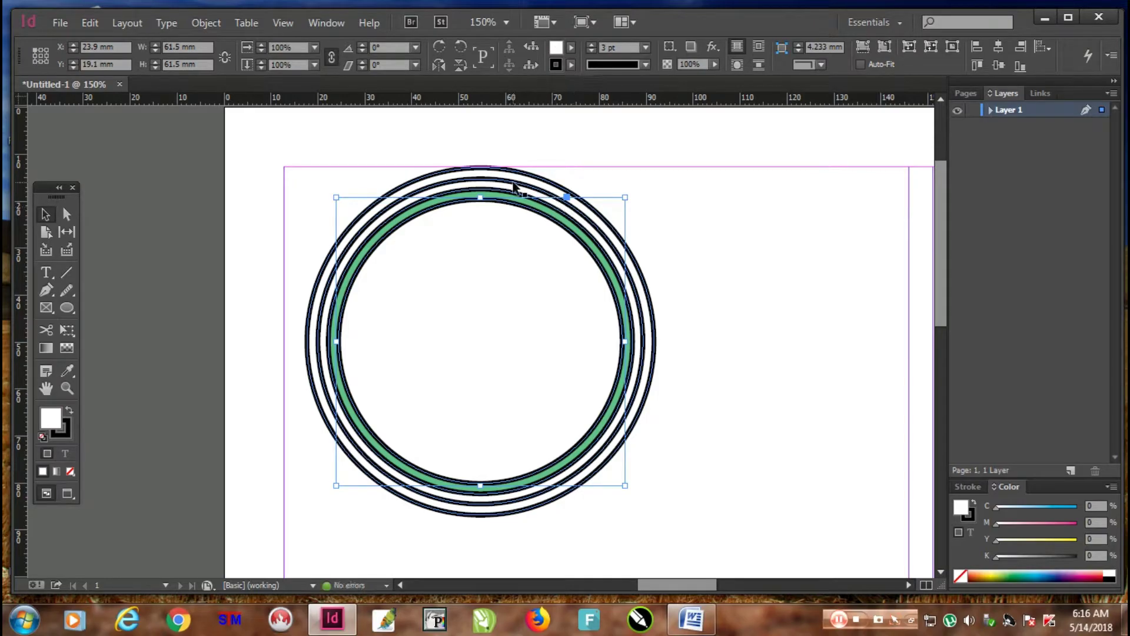
# Fill the second circle from the outside with white and the outermost circle with orange (C 0, M 54, Y 87, K 0).
pyautogui.click(510, 184)
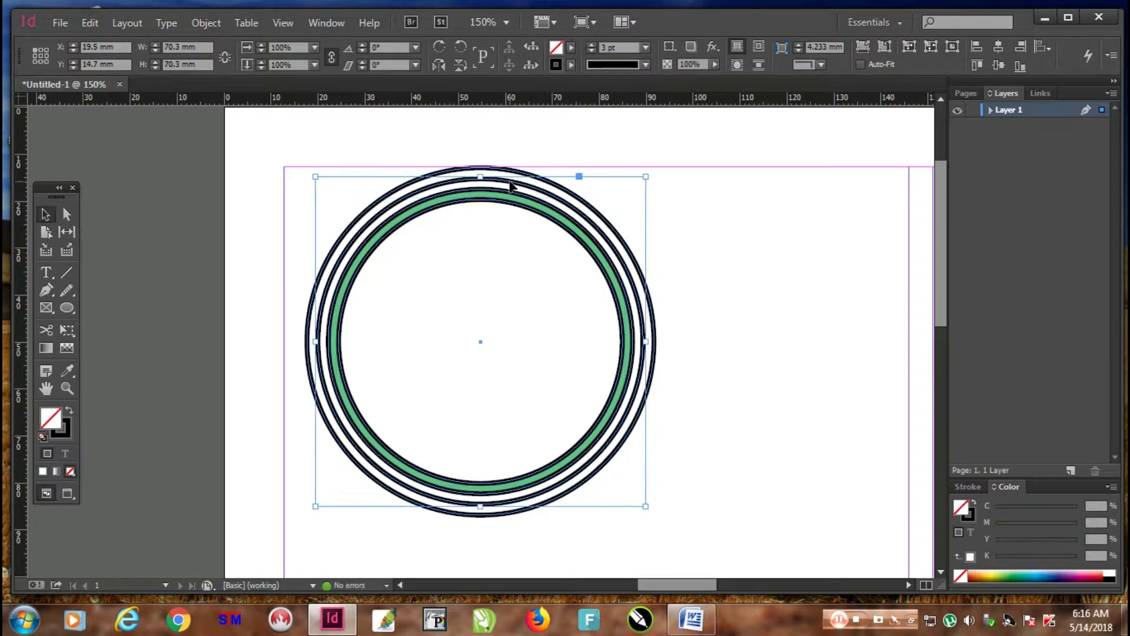
pyautogui.click(1112, 573)
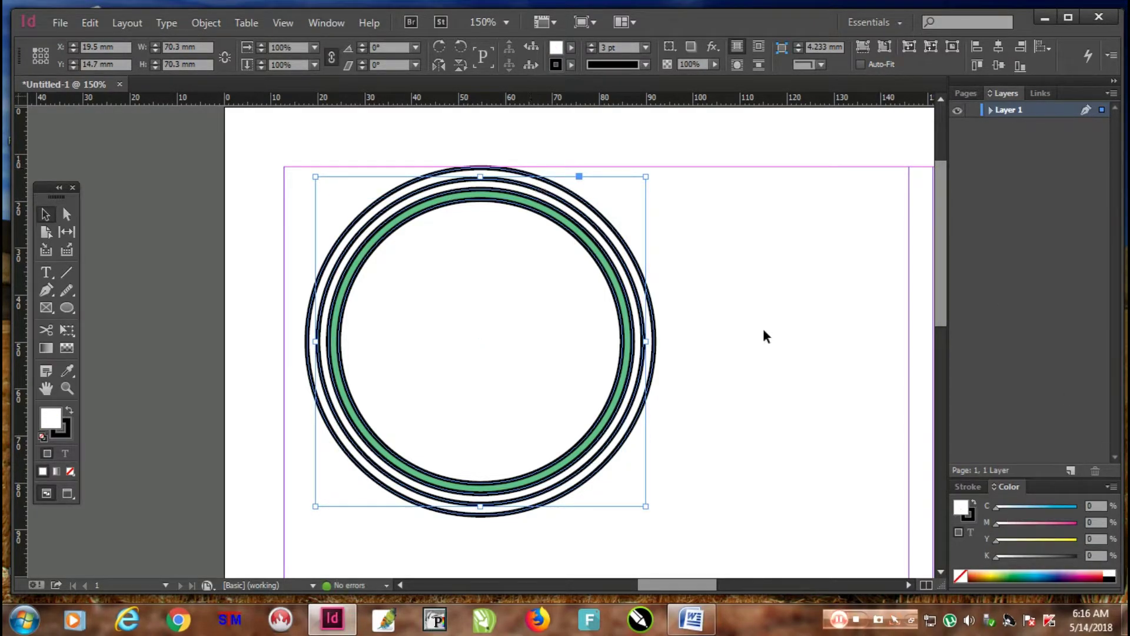
pyautogui.click(515, 174)
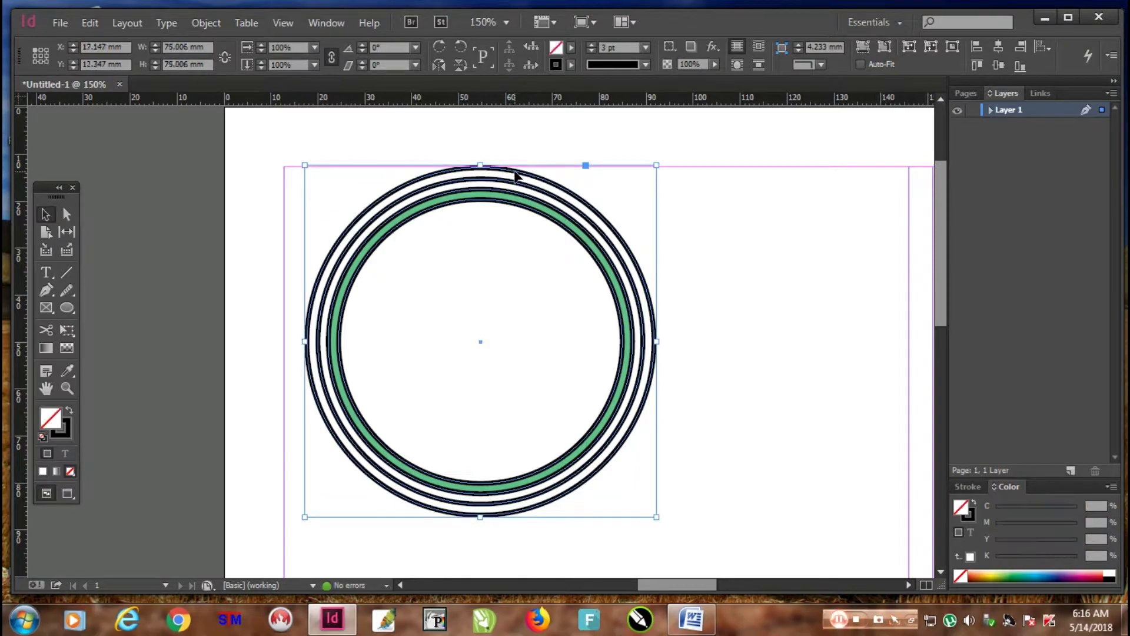
pyautogui.click(981, 572)
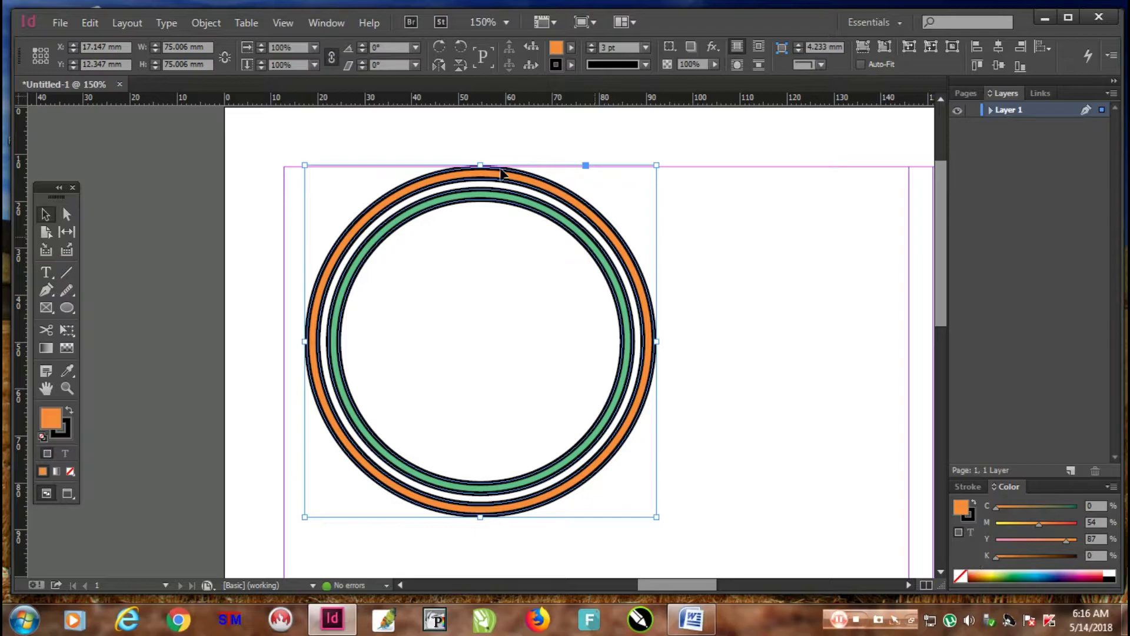
# Remove the outlines of all four circles by setting their stroke weight to 0 pt, leaving them deselected.
pyautogui.moveTo(208, 138); pyautogui.dragTo(687, 526)
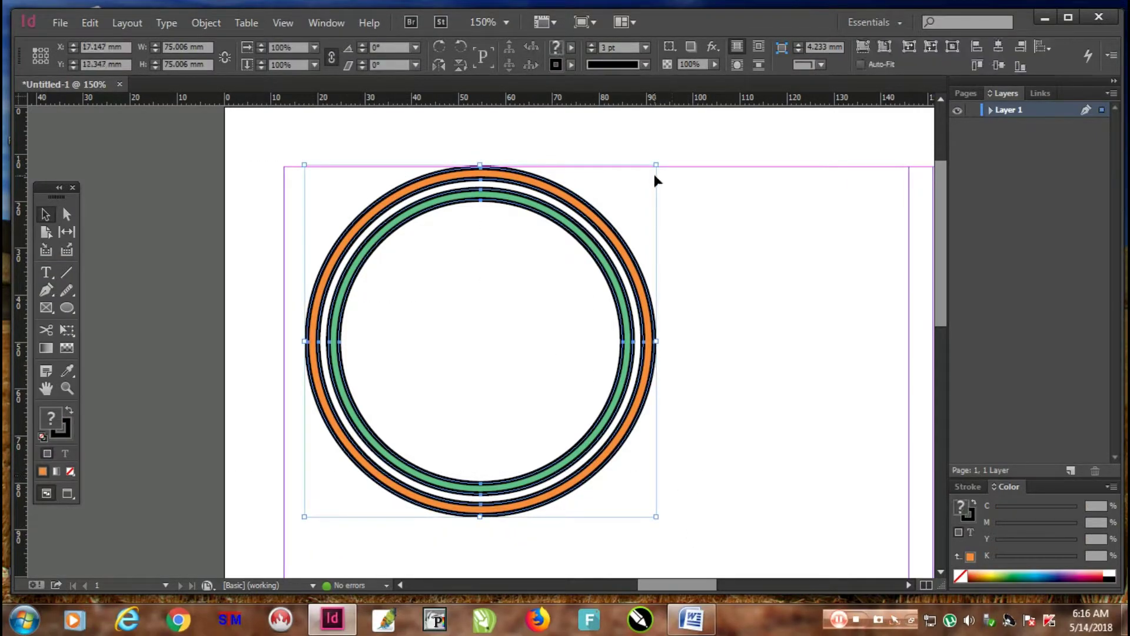
pyautogui.click(646, 47)
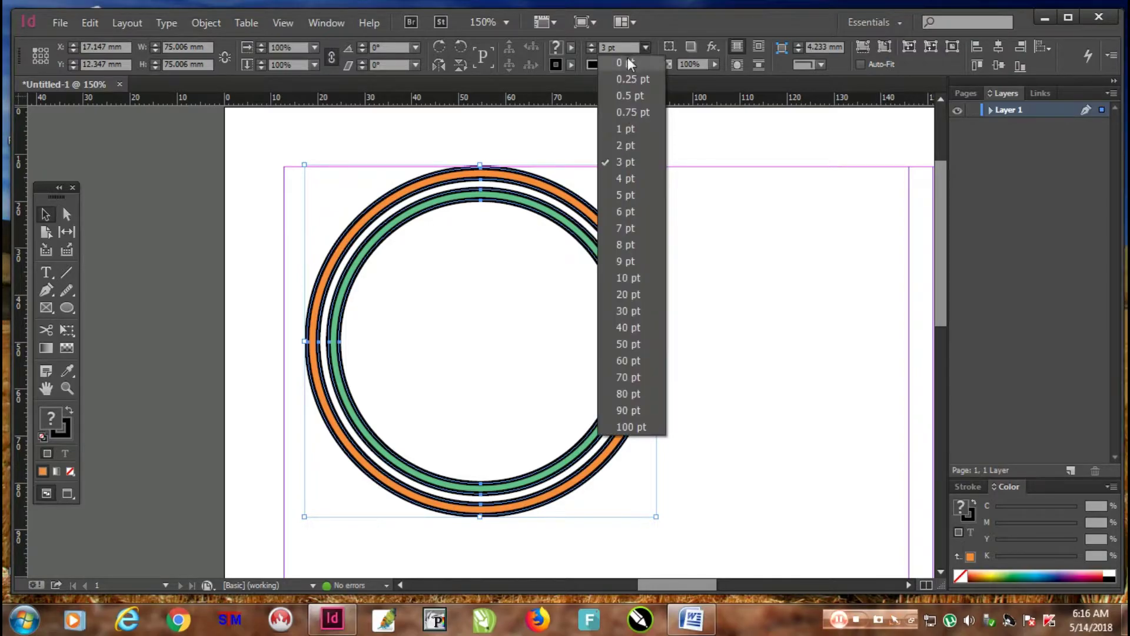
pyautogui.click(624, 59)
pyautogui.click(246, 184)
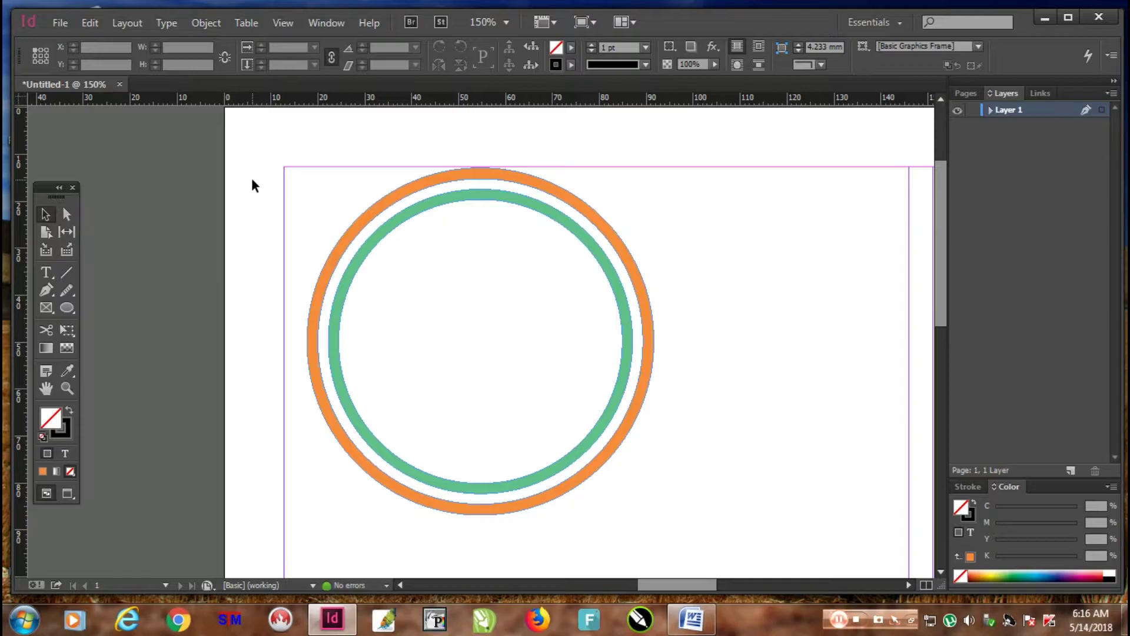
# Select all four concentric circles and group them into one emblem.
pyautogui.moveTo(205, 142); pyautogui.dragTo(721, 537)
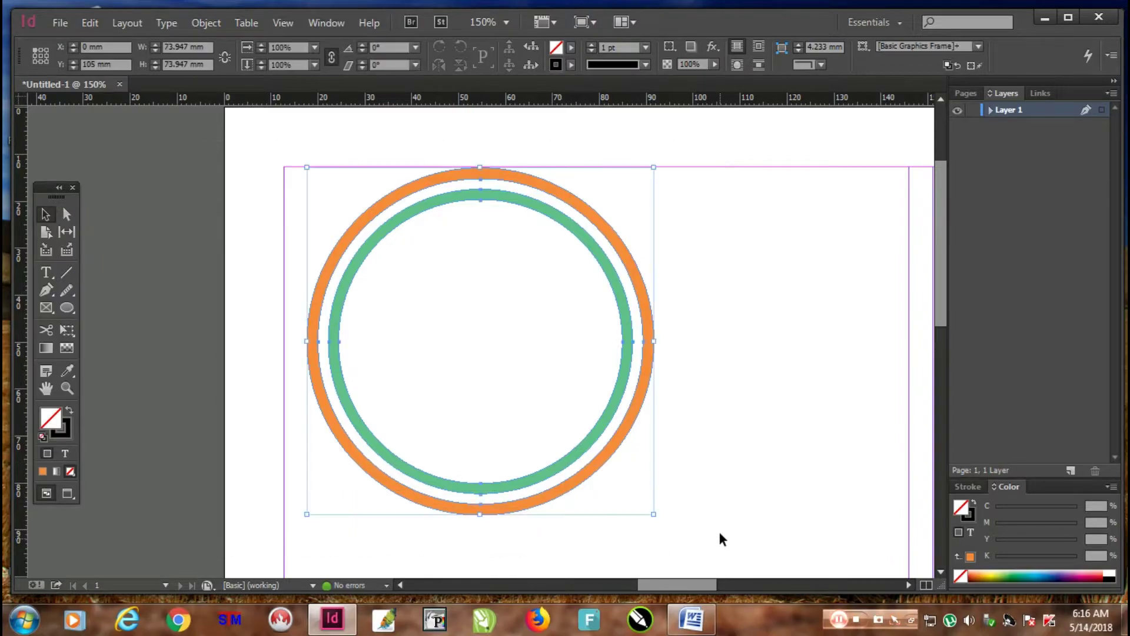
pyautogui.click(204, 22)
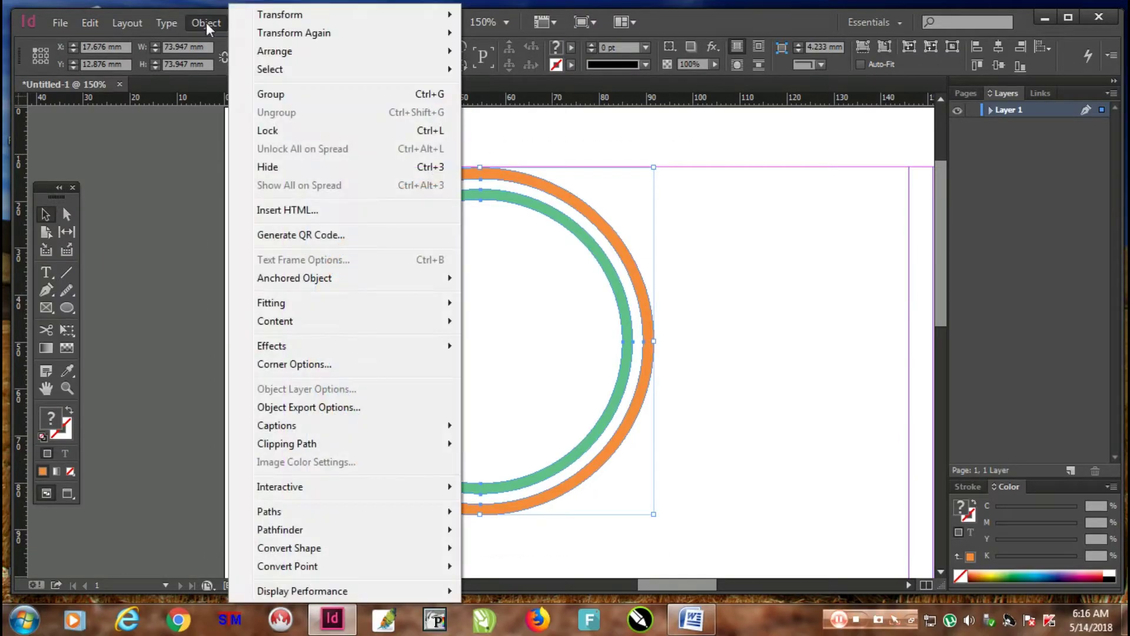
pyautogui.click(267, 94)
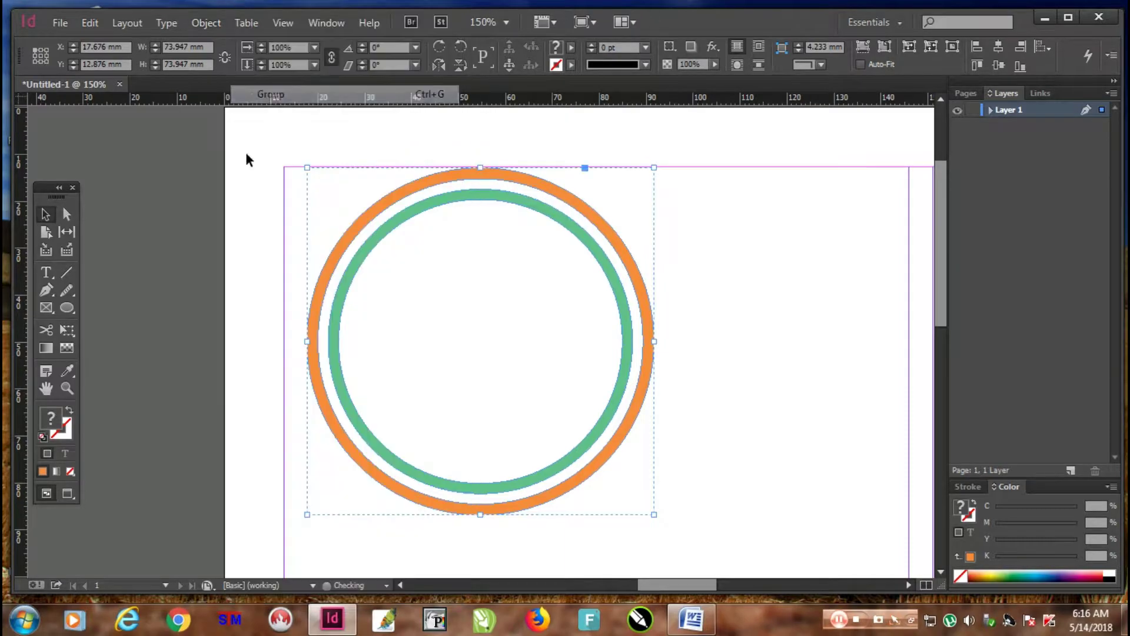
# Copy and paste the grouped emblem, shrink the copy to about 52 mm, and place it overlapping the original's right edge.
pyautogui.hotkey('ctrl', '-')
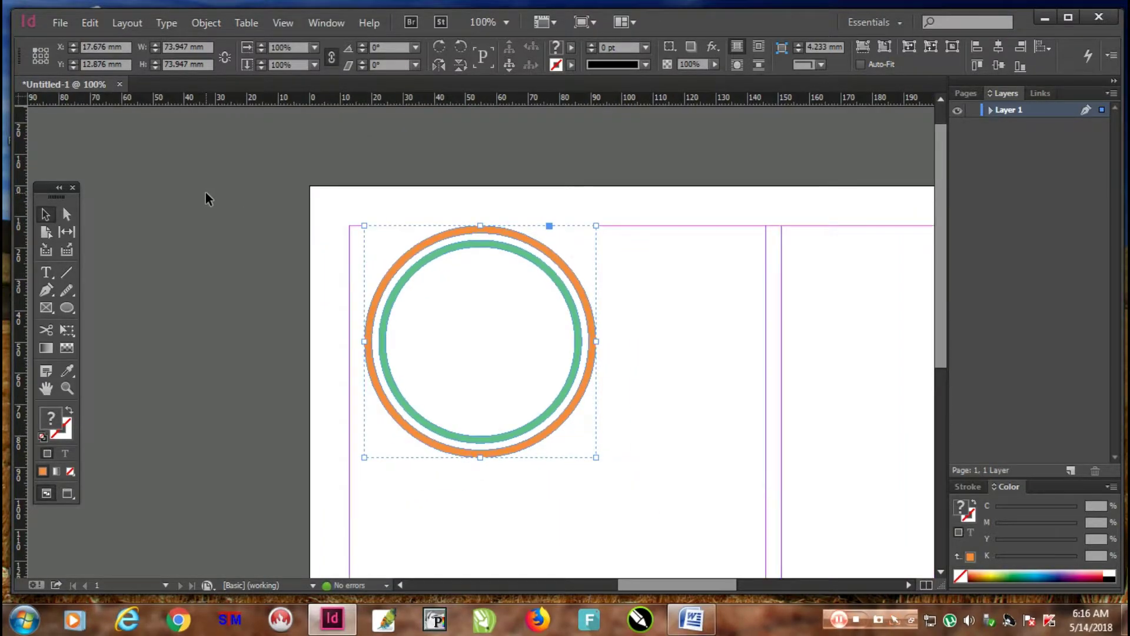
pyautogui.click(93, 21)
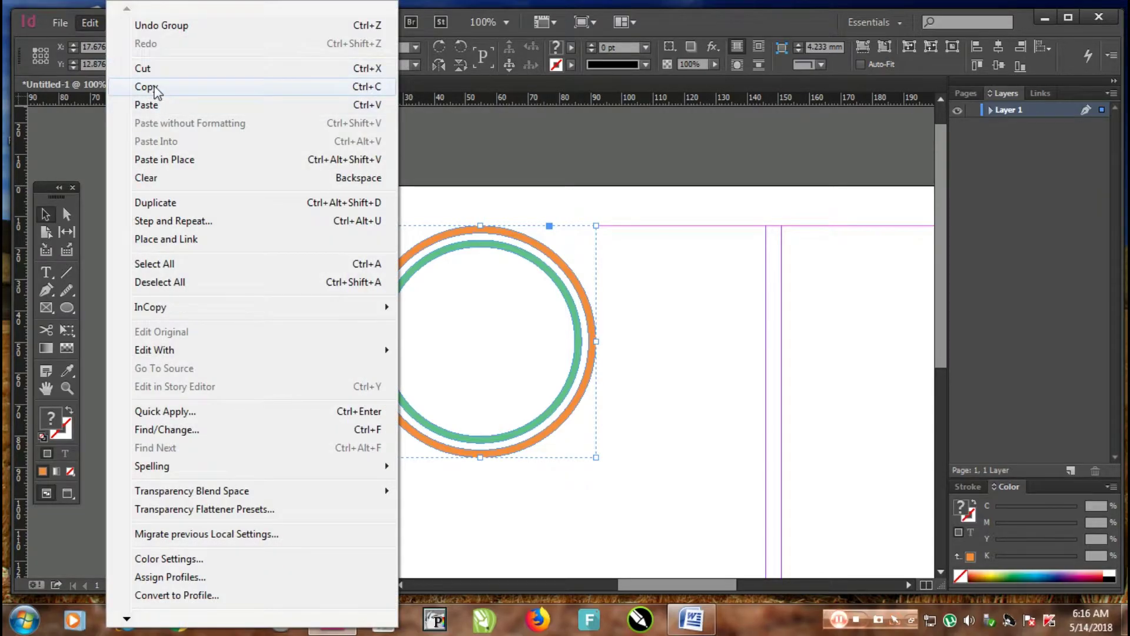
pyautogui.click(147, 86)
pyautogui.click(91, 22)
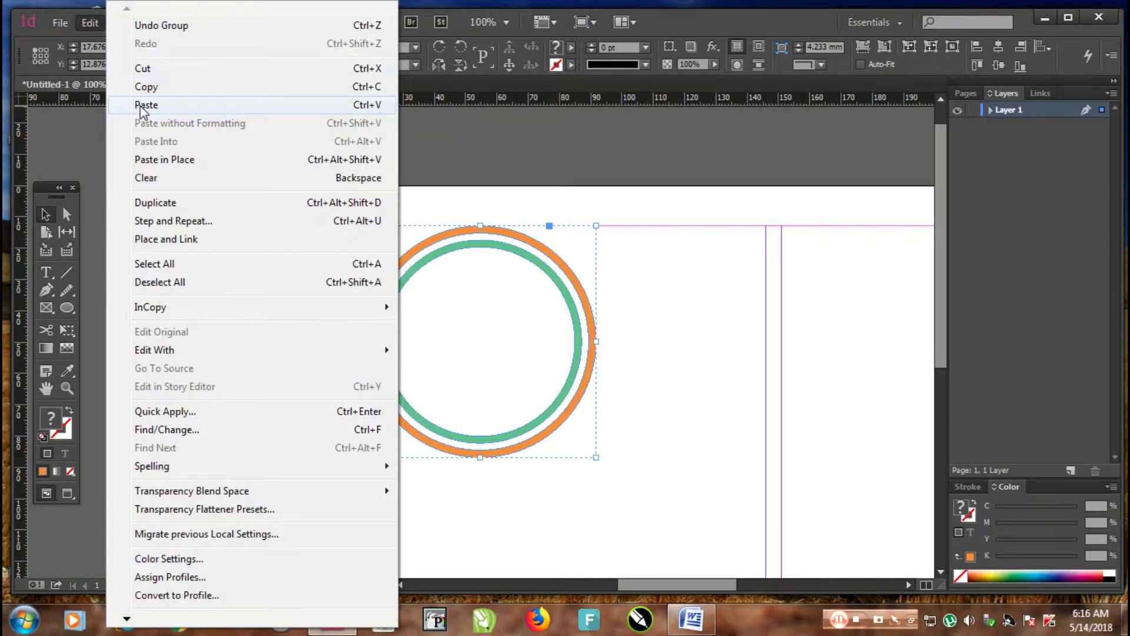
pyautogui.click(147, 101)
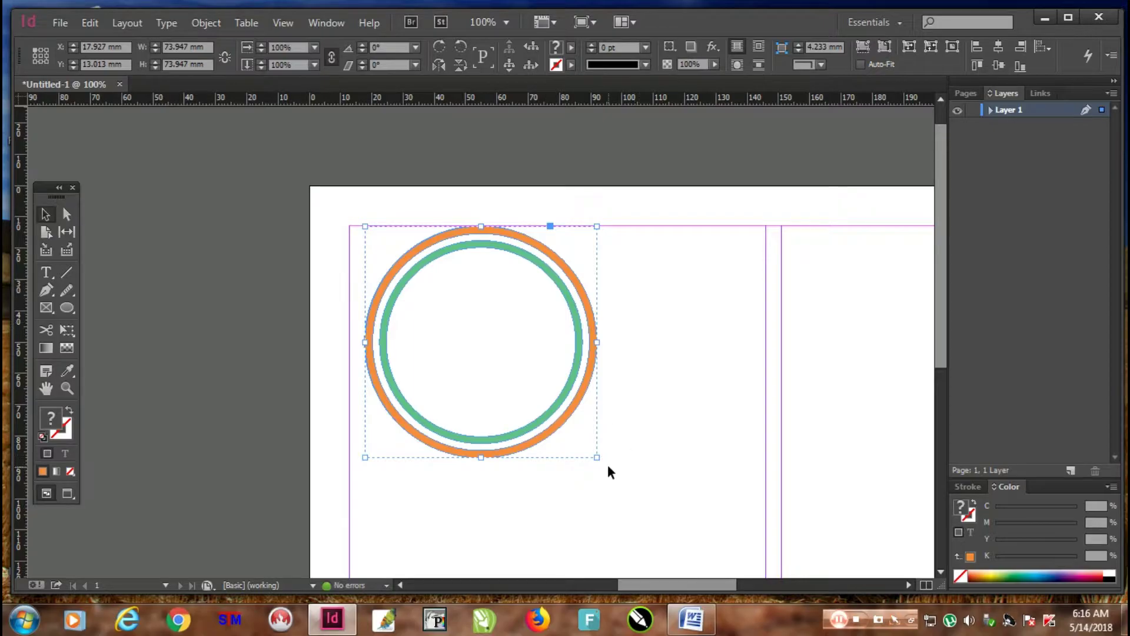
pyautogui.moveTo(597, 458); pyautogui.dragTo(532, 366)
pyautogui.moveTo(452, 308); pyautogui.dragTo(612, 339)
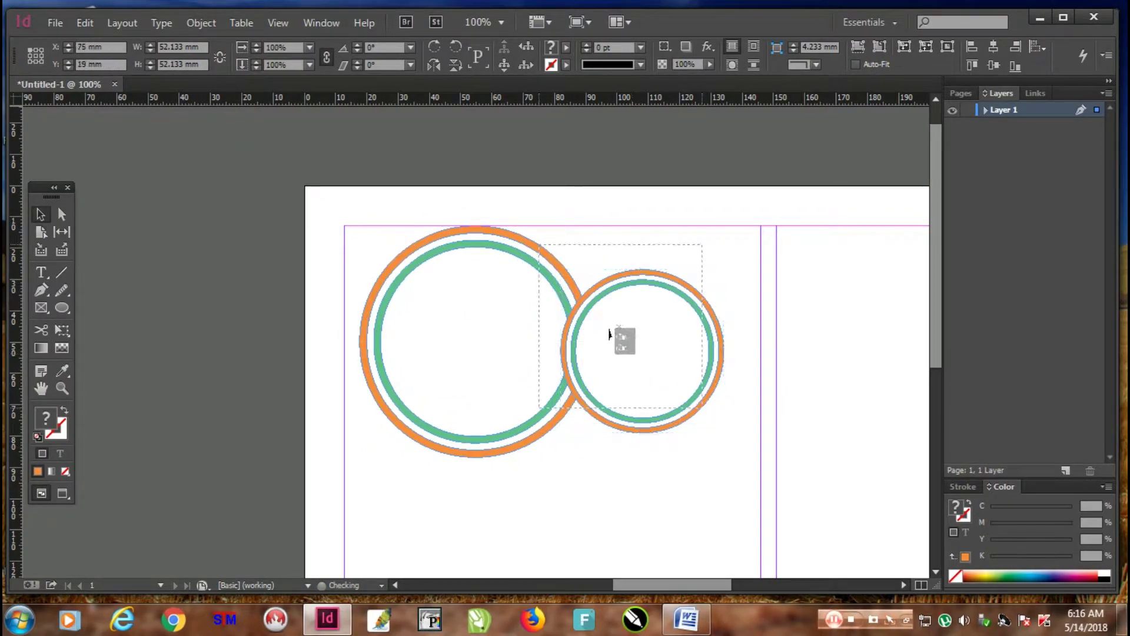
pyautogui.moveTo(668, 381)
pyautogui.mouseDown()
pyautogui.moveTo(651, 376)
pyautogui.moveTo(661, 379)
pyautogui.mouseUp()
# Copy and paste the smaller emblem, shrink the new copy slightly, and place it overlapping the large emblem's lower edge.
pyautogui.click(85, 23)
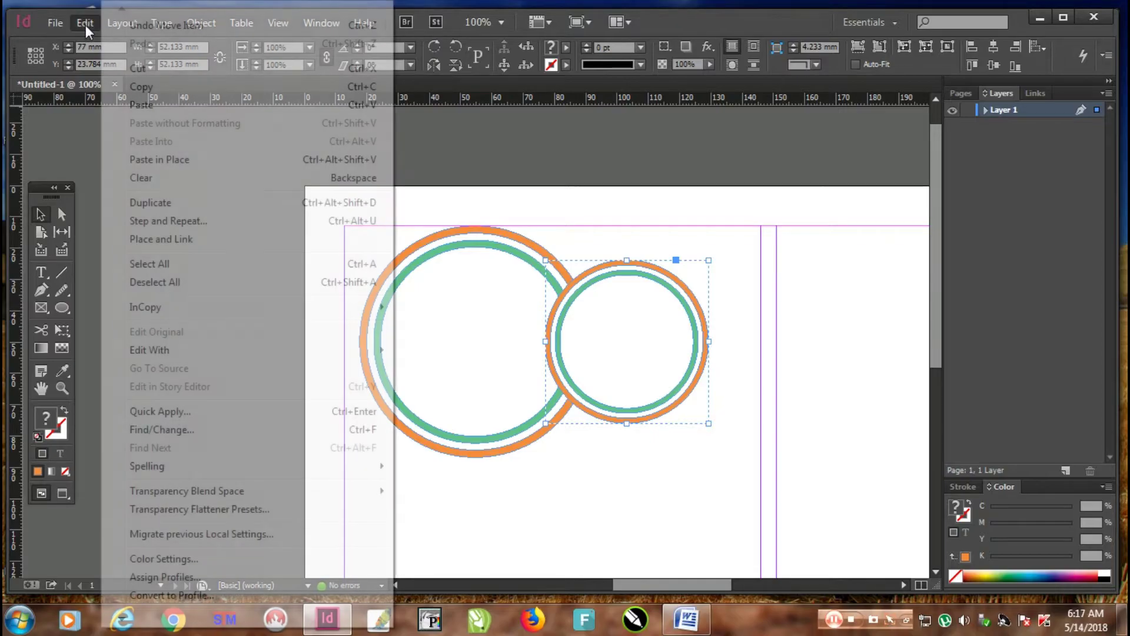
pyautogui.click(142, 87)
pyautogui.click(84, 22)
pyautogui.click(141, 104)
pyautogui.moveTo(508, 337); pyautogui.dragTo(525, 457)
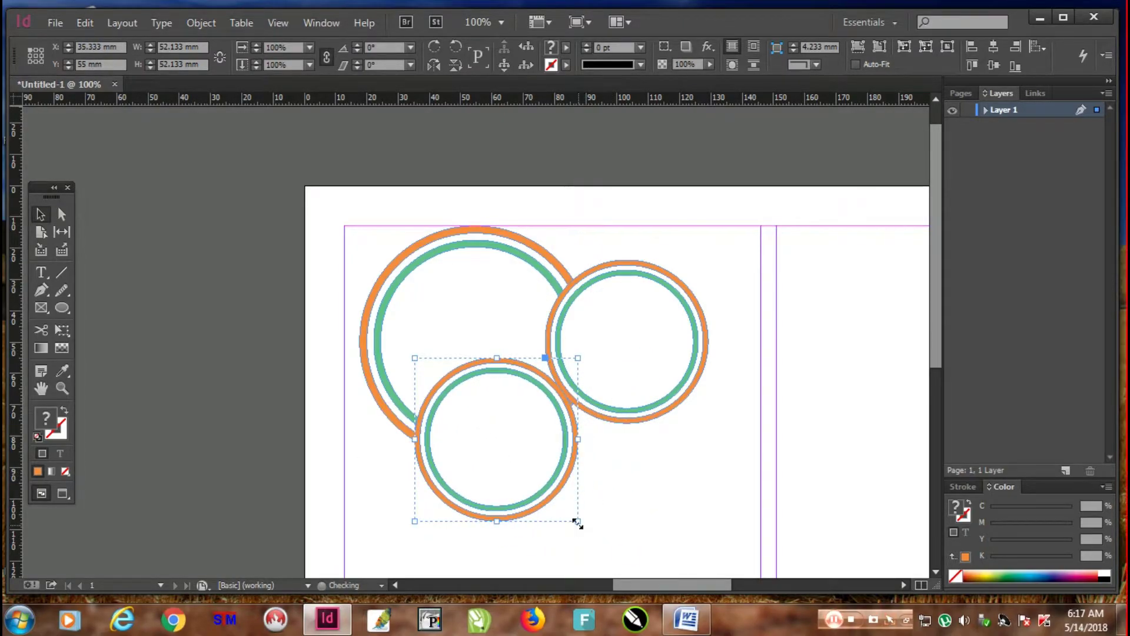
pyautogui.moveTo(578, 523); pyautogui.dragTo(568, 509)
pyautogui.moveTo(527, 465); pyautogui.dragTo(546, 495)
# Enlarge the emblem on the right proportionally to about 60 mm and reposition it against the large emblem's right edge.
pyautogui.click(701, 385)
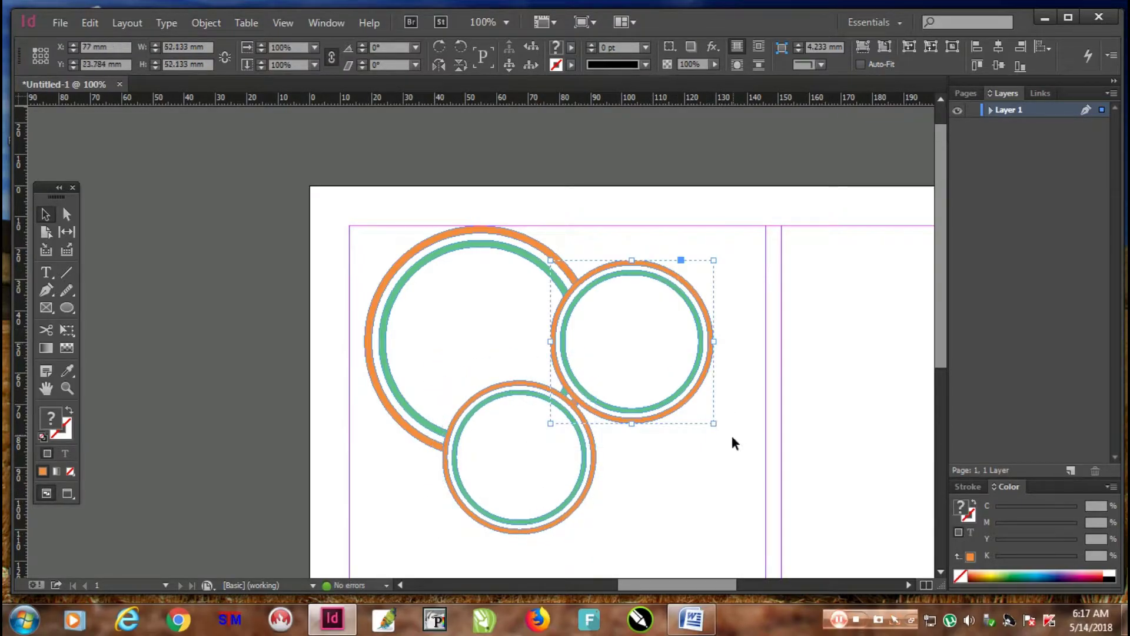
pyautogui.moveTo(714, 424); pyautogui.dragTo(729, 388)
pyautogui.moveTo(758, 460); pyautogui.dragTo(687, 400)
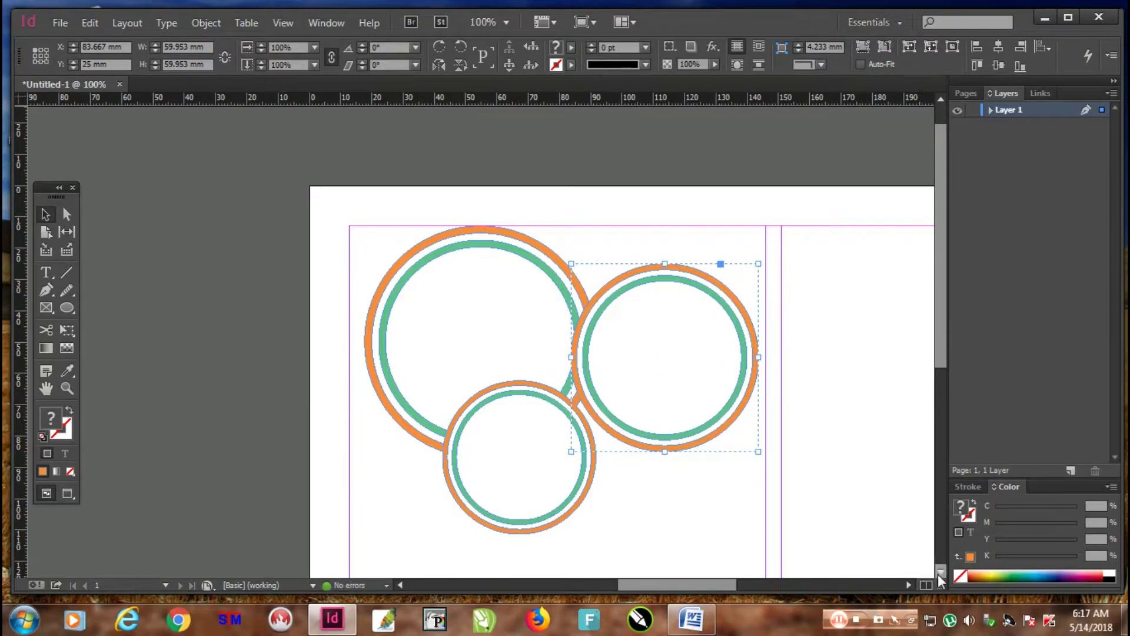
# Enlarge the lower emblem proportionally to about 56 mm, adjust its position where the other two emblems meet, and deselect it.
pyautogui.scroll(-3, 941, 573)
pyautogui.moveTo(300, 247); pyautogui.dragTo(673, 454)
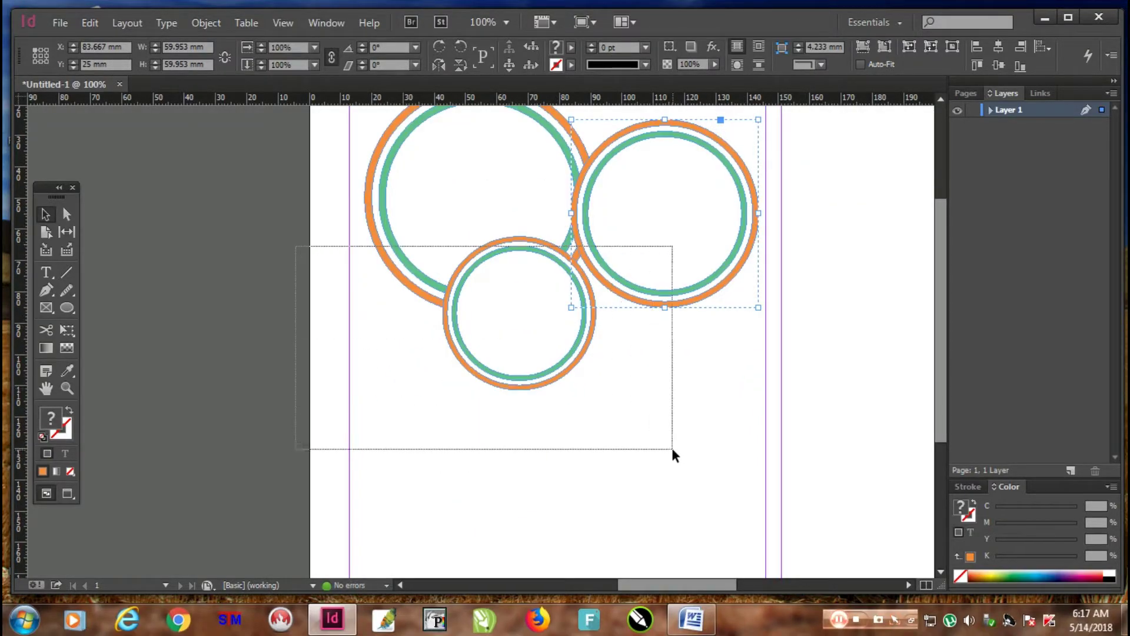
pyautogui.click(222, 296)
pyautogui.click(511, 389)
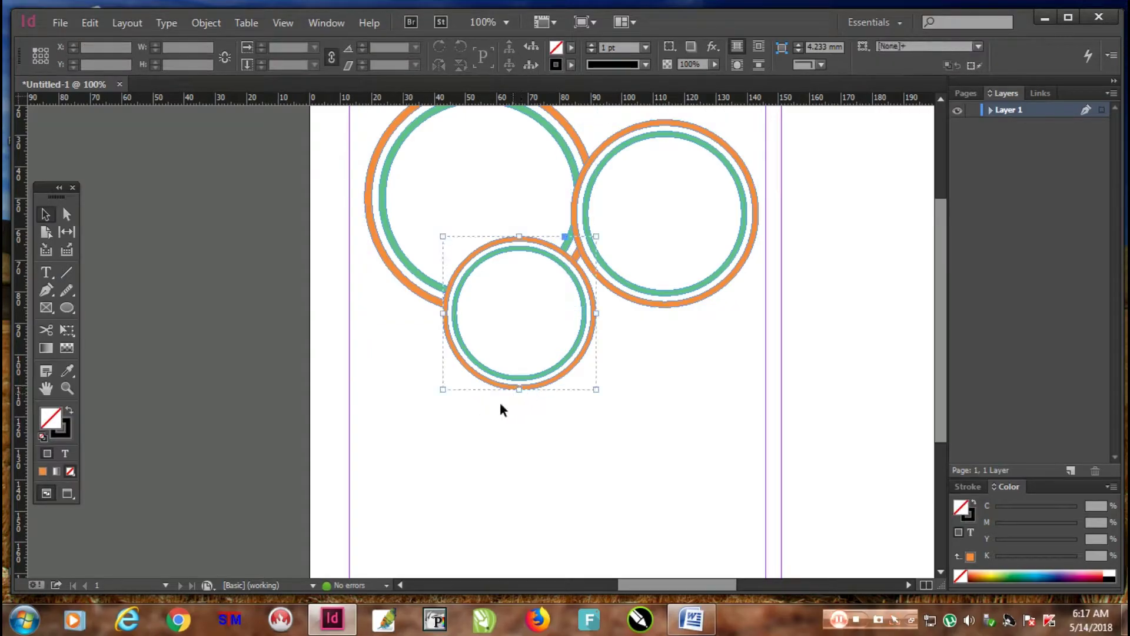
pyautogui.moveTo(444, 392); pyautogui.dragTo(419, 412)
pyautogui.moveTo(547, 352); pyautogui.dragTo(565, 348)
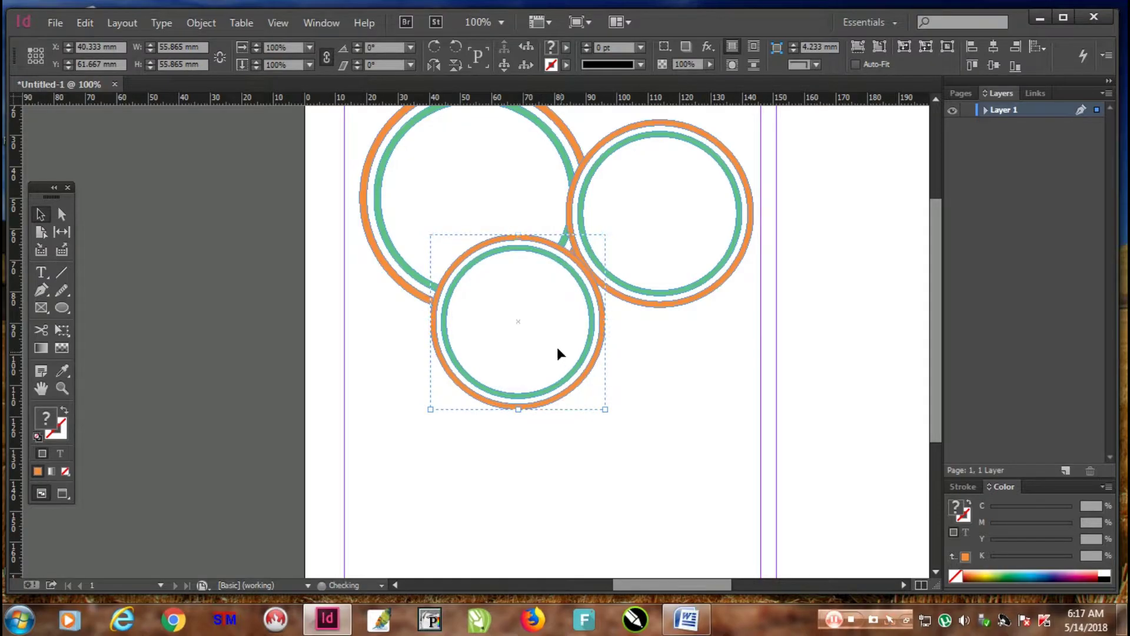
pyautogui.press('Up')
pyautogui.press('Right')
pyautogui.press('Right')
pyautogui.moveTo(557, 357); pyautogui.dragTo(548, 364)
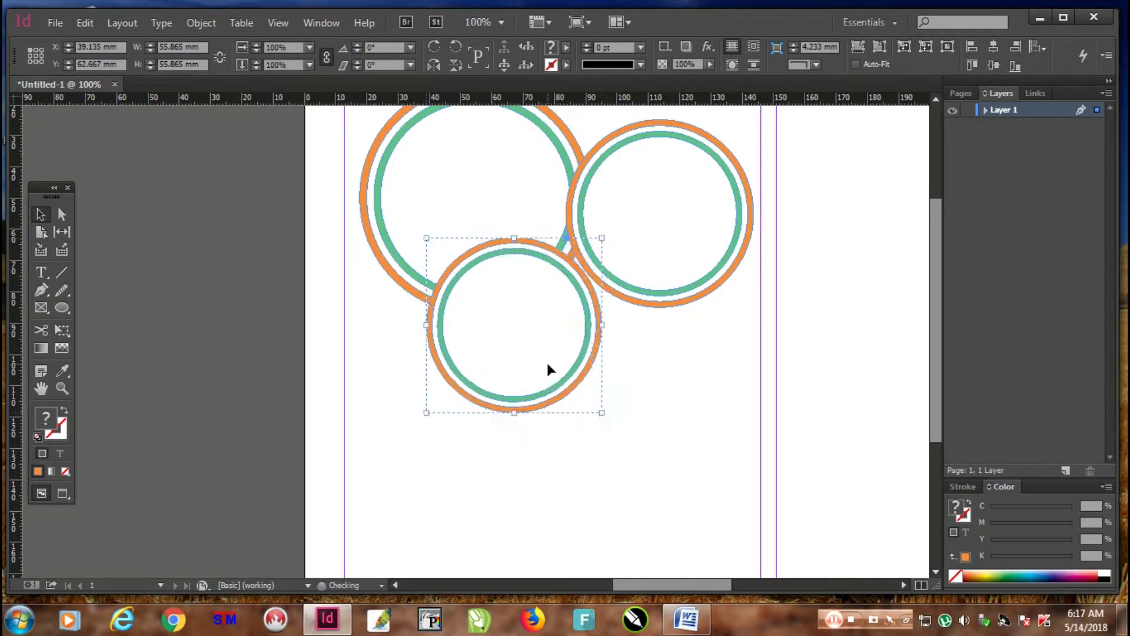
pyautogui.click(238, 333)
# Copy and paste the lower emblem, place the copy in the page's lower-right corner, and deselect it.
pyautogui.hotkey('ctrl', '-')
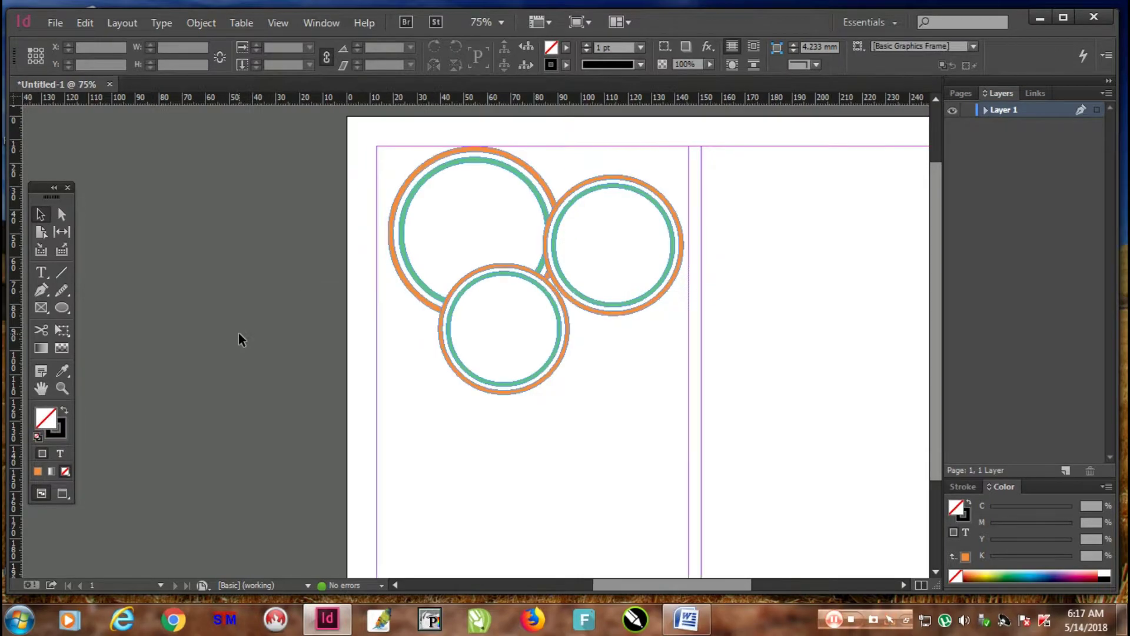
pyautogui.hotkey('ctrl', '-')
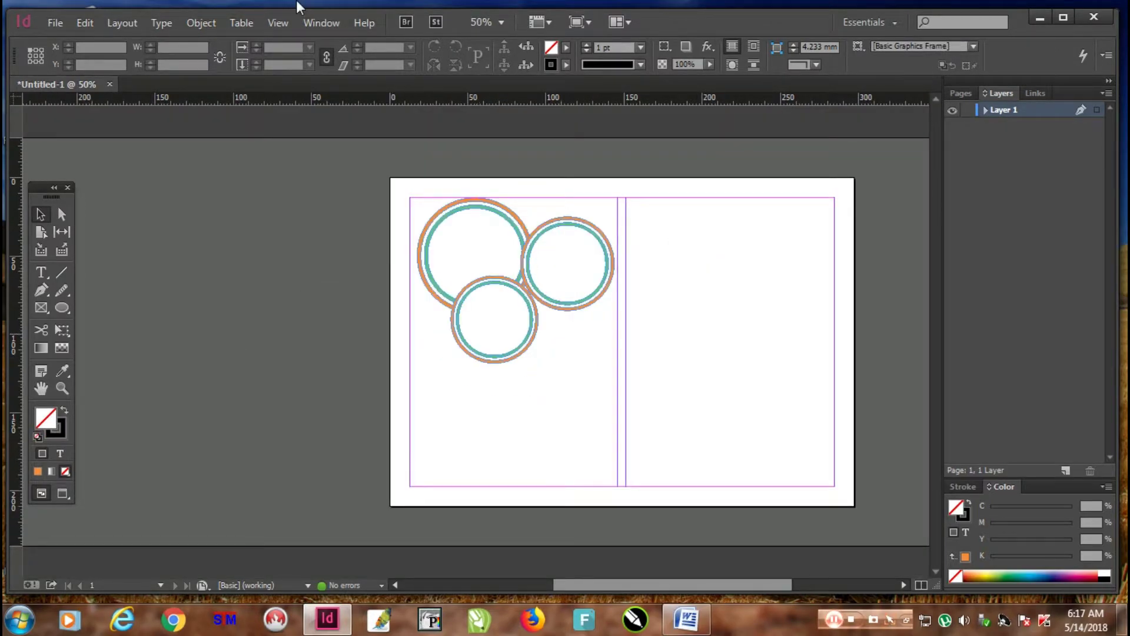
pyautogui.click(498, 320)
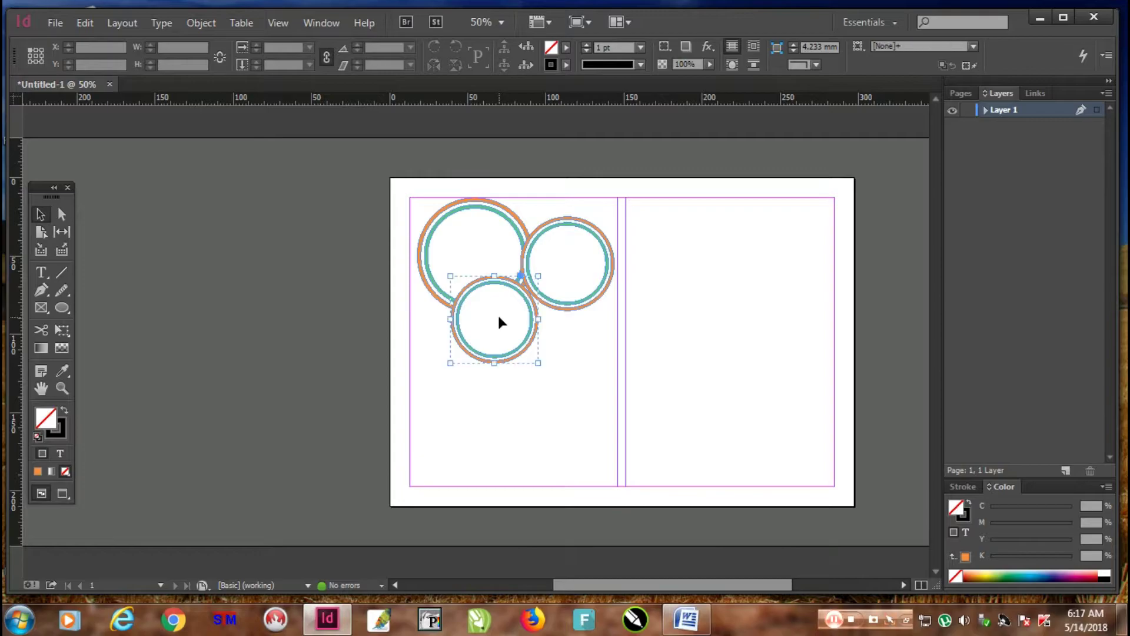
pyautogui.click(85, 22)
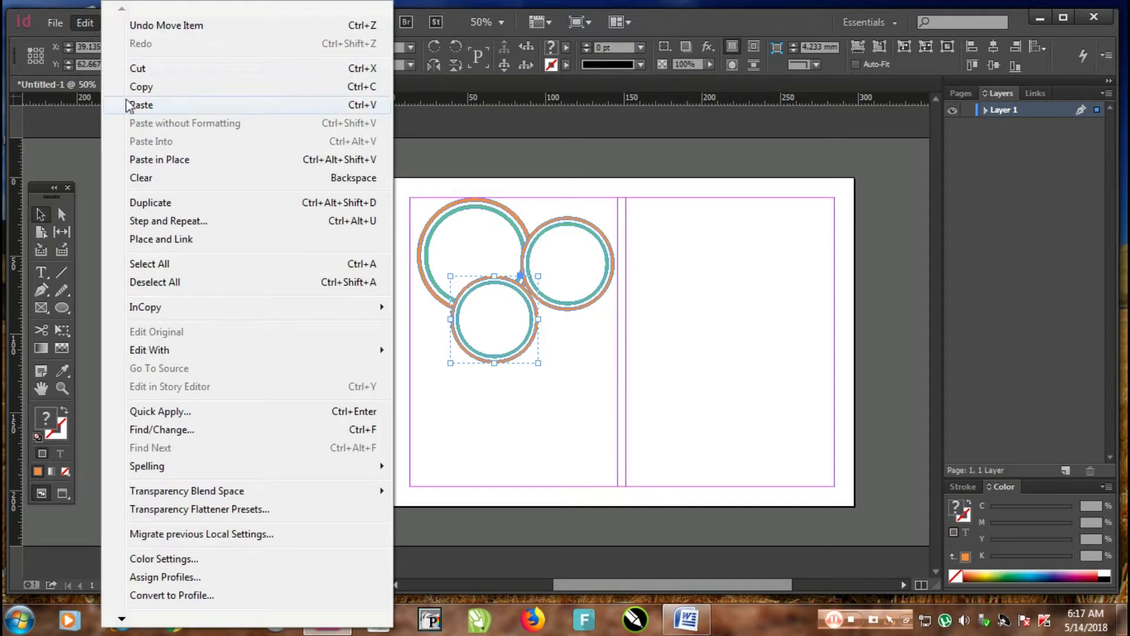
pyautogui.click(140, 86)
pyautogui.click(85, 23)
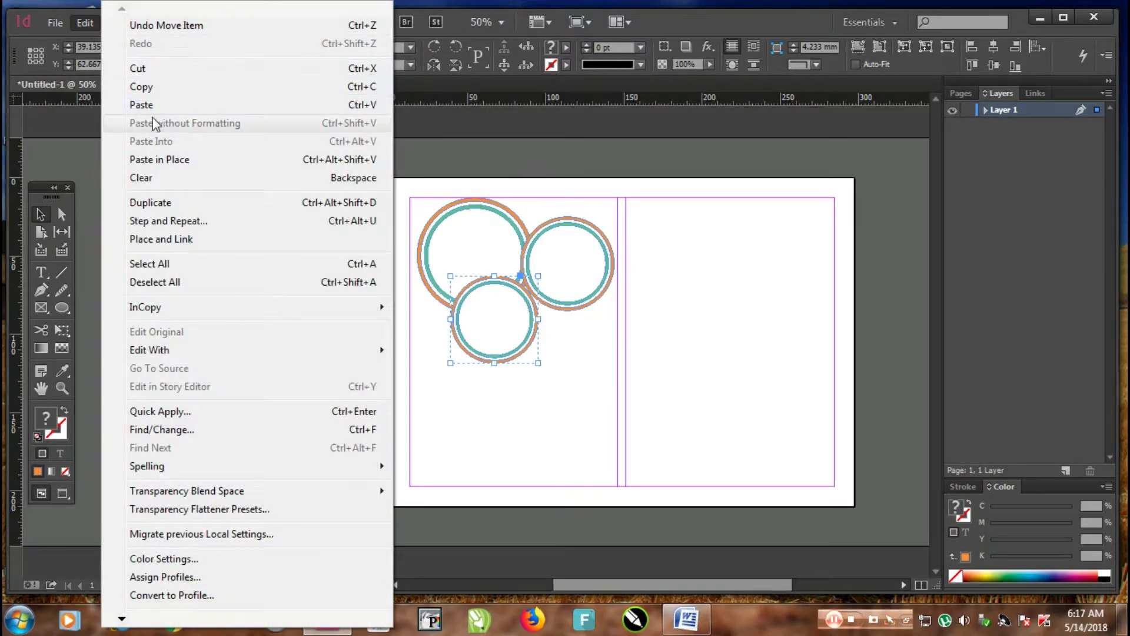
pyautogui.click(147, 169)
pyautogui.moveTo(504, 340); pyautogui.dragTo(804, 454)
pyautogui.click(867, 260)
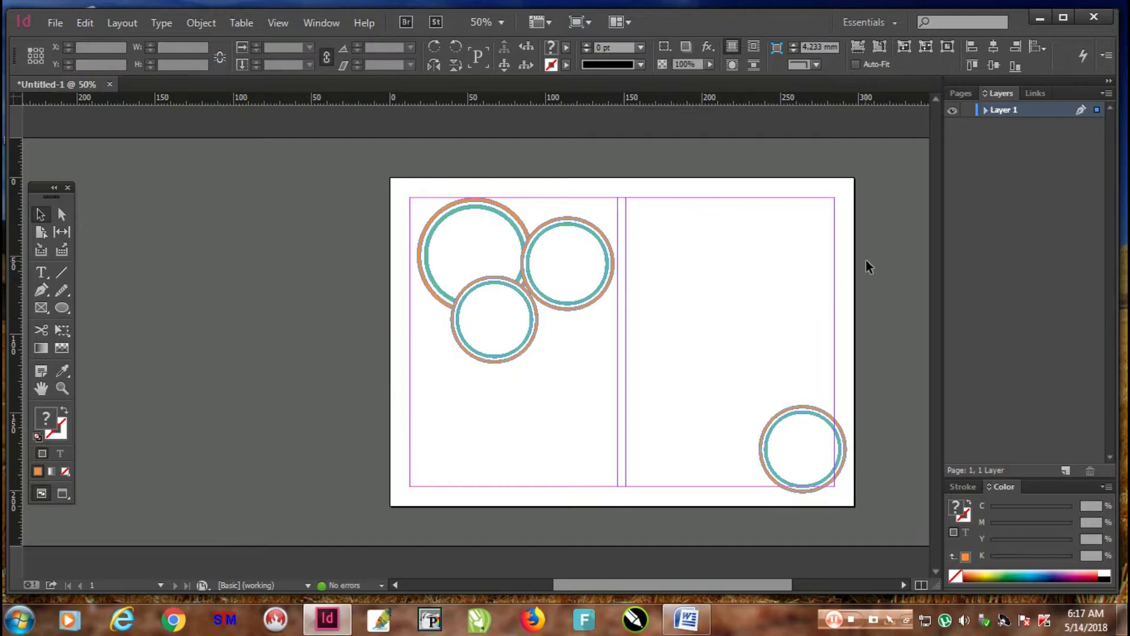
# Ungroup each of the three smaller ring emblems and leave everything deselected.
pyautogui.hotkey('ctrl', '0')
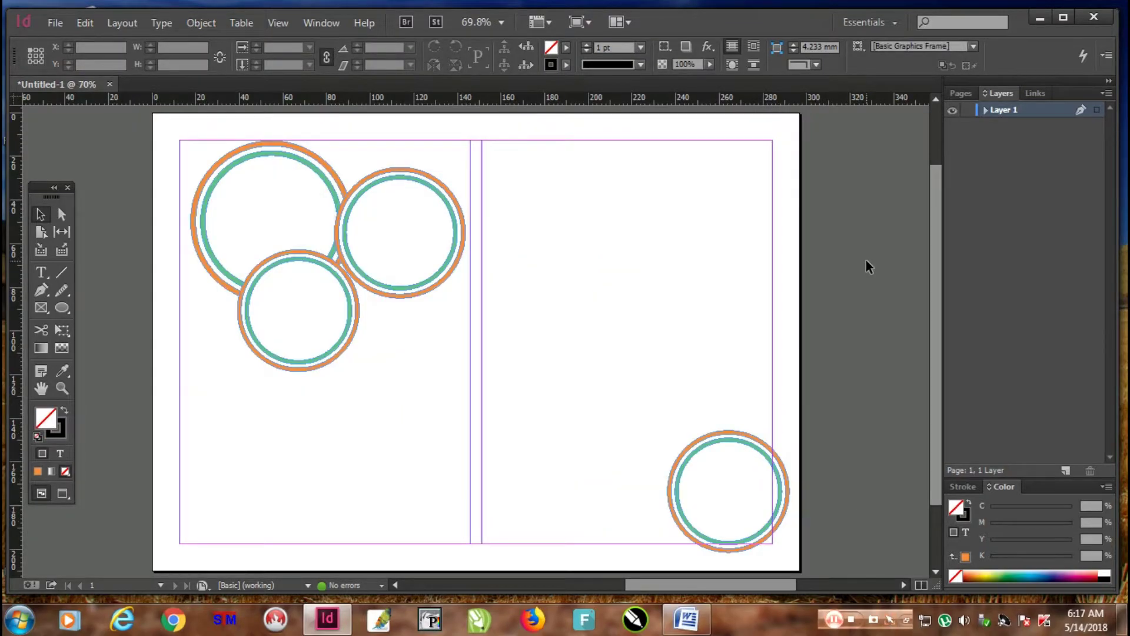
pyautogui.hotkey('ctrl', '-')
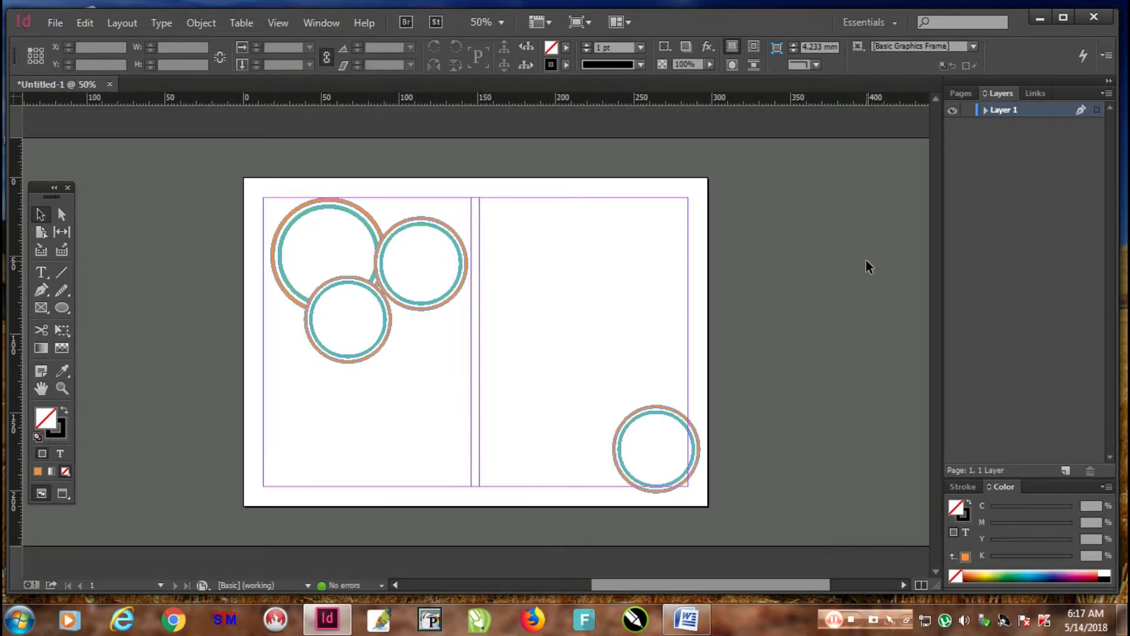
pyautogui.click(316, 233)
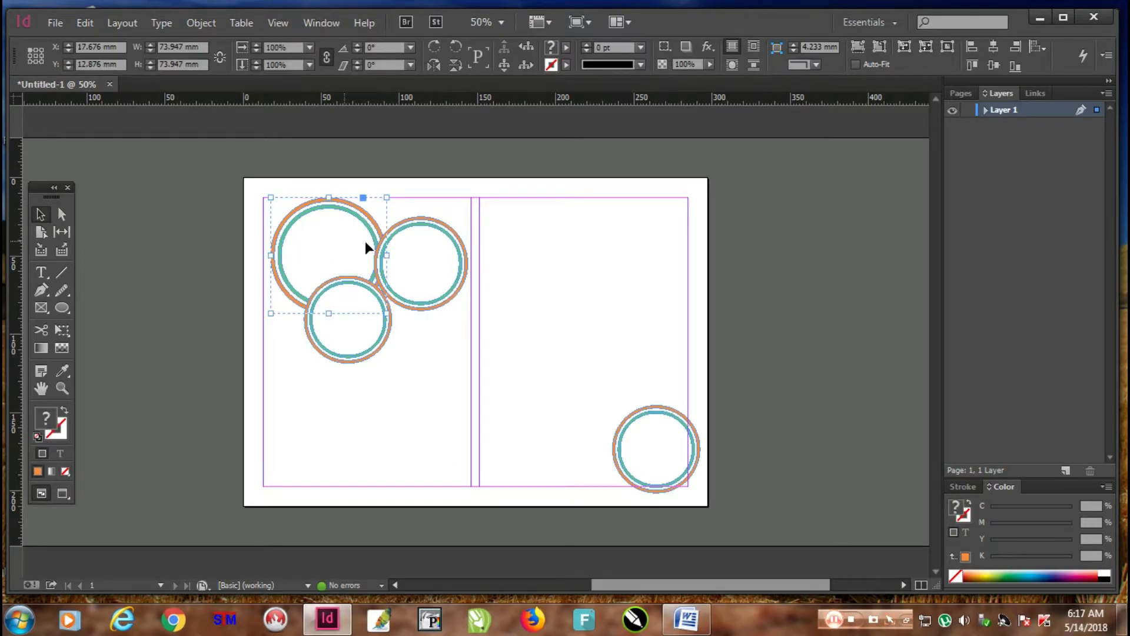
pyautogui.click(439, 242)
pyautogui.click(201, 22)
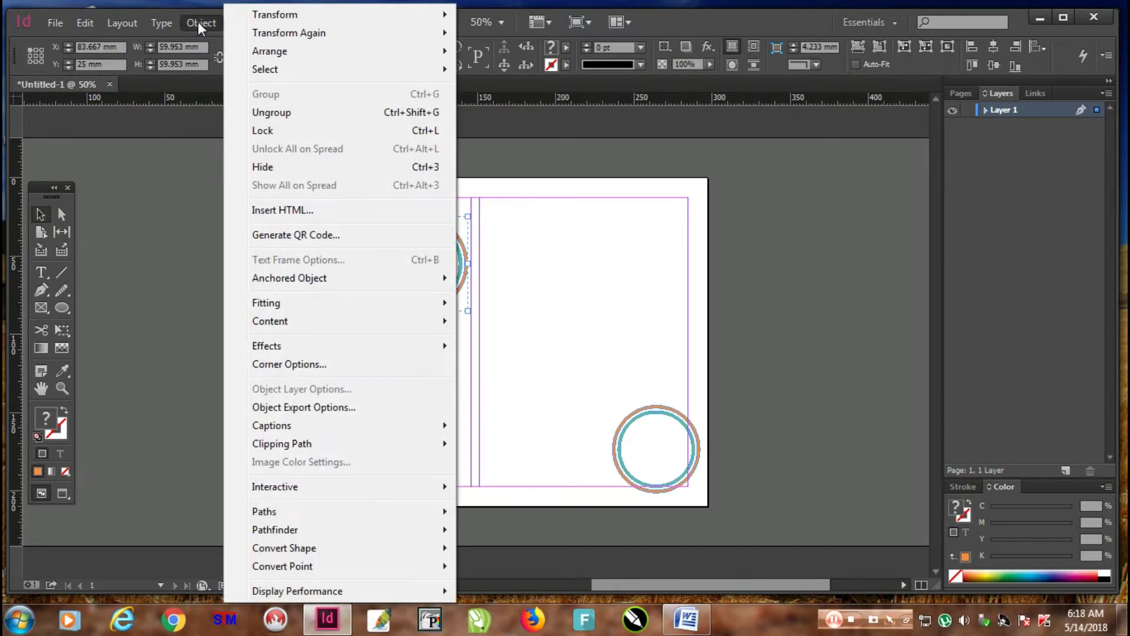
pyautogui.click(266, 111)
pyautogui.click(346, 322)
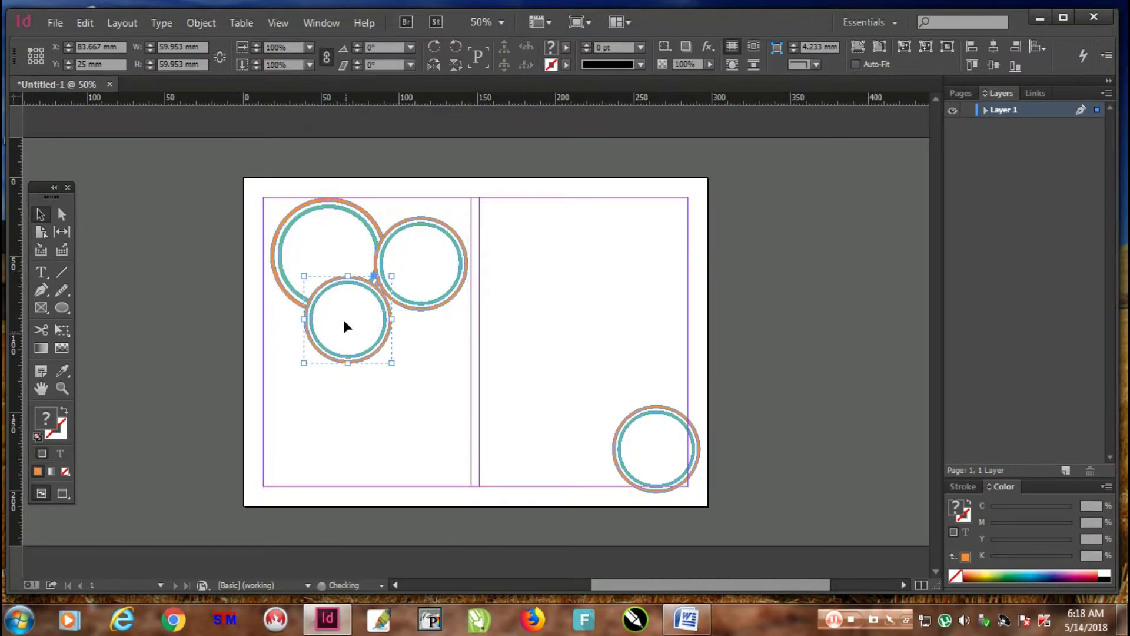
pyautogui.click(200, 22)
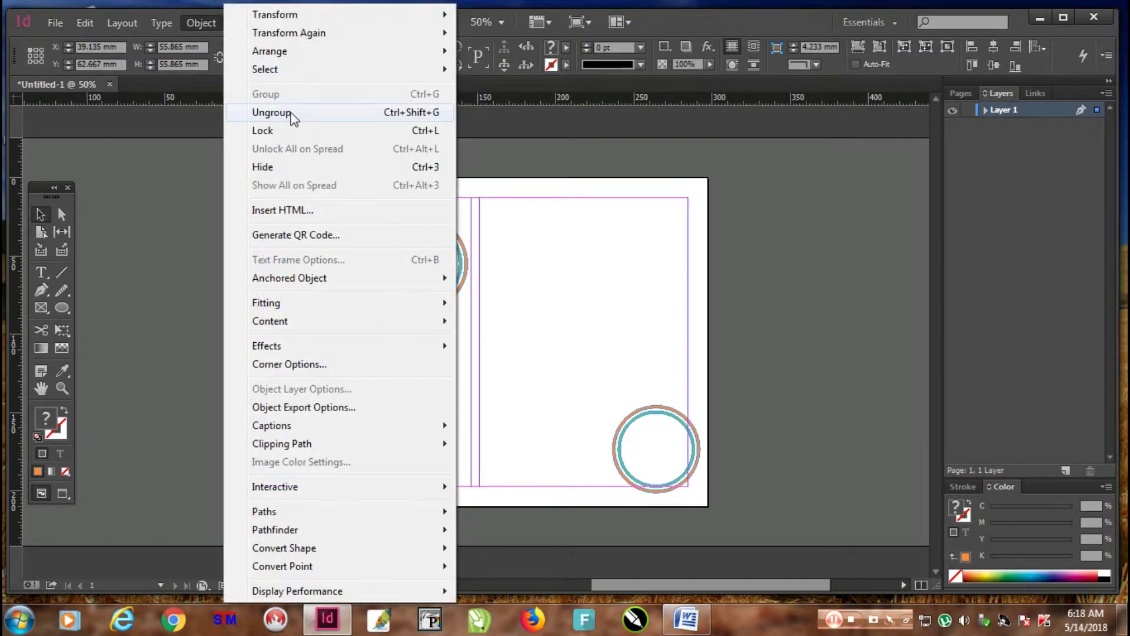
pyautogui.click(275, 112)
pyautogui.click(616, 445)
pyautogui.click(206, 23)
pyautogui.click(182, 203)
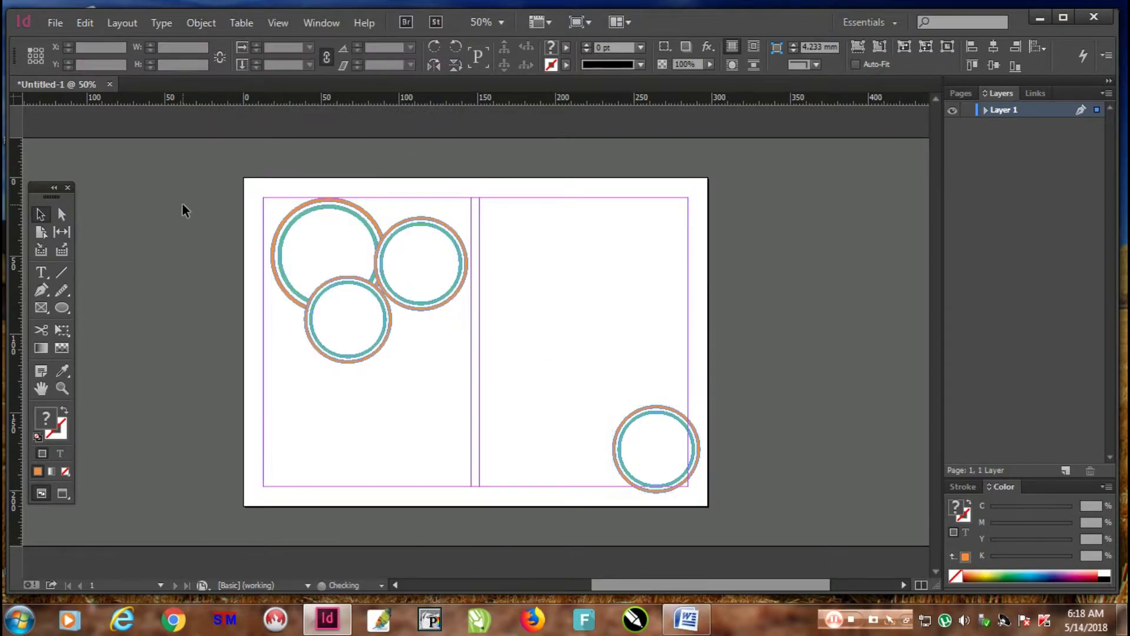
# Place the "vinod kambli" photo from the id project folder inside the large emblem's innermost circle.
pyautogui.hotkey('ctrl', '=')
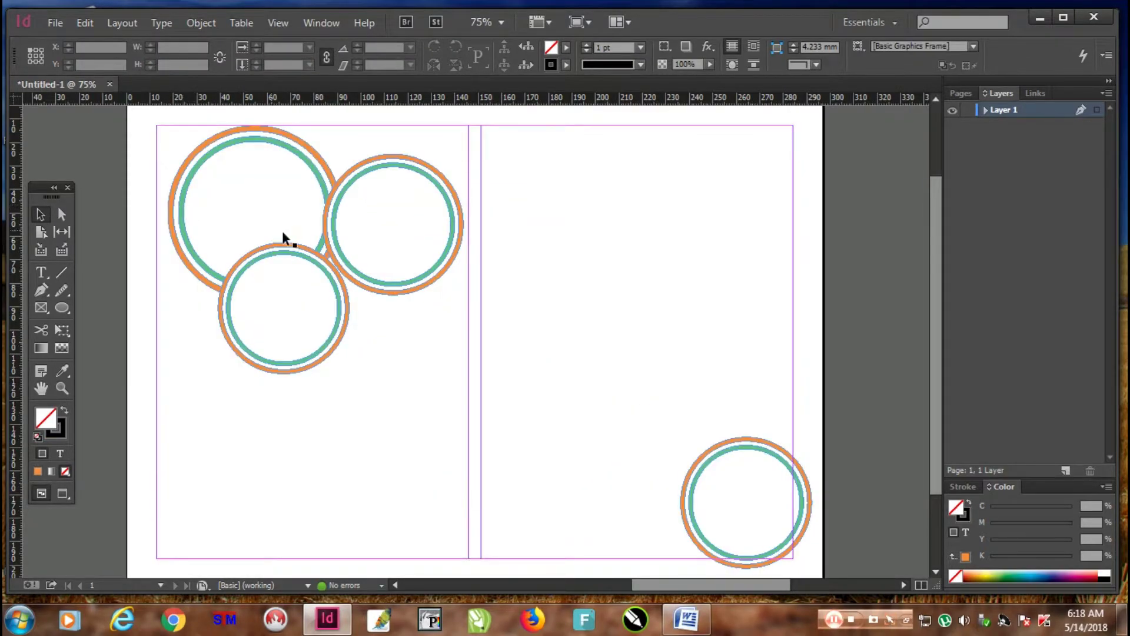
pyautogui.moveTo(282, 231); pyautogui.dragTo(325, 252)
pyautogui.click(300, 231)
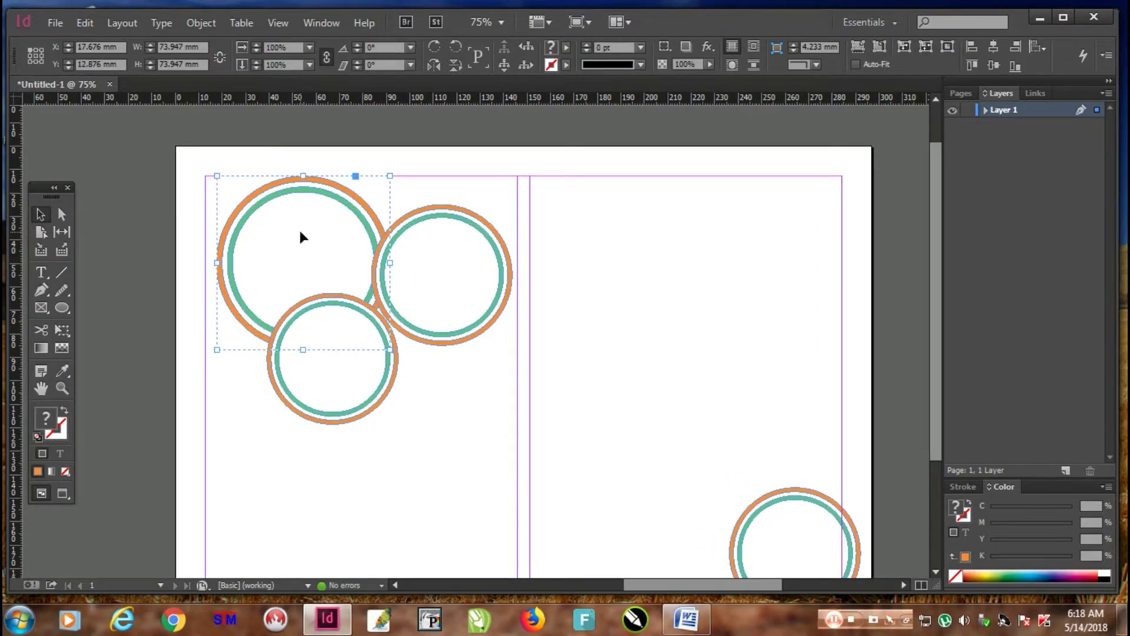
pyautogui.click(55, 24)
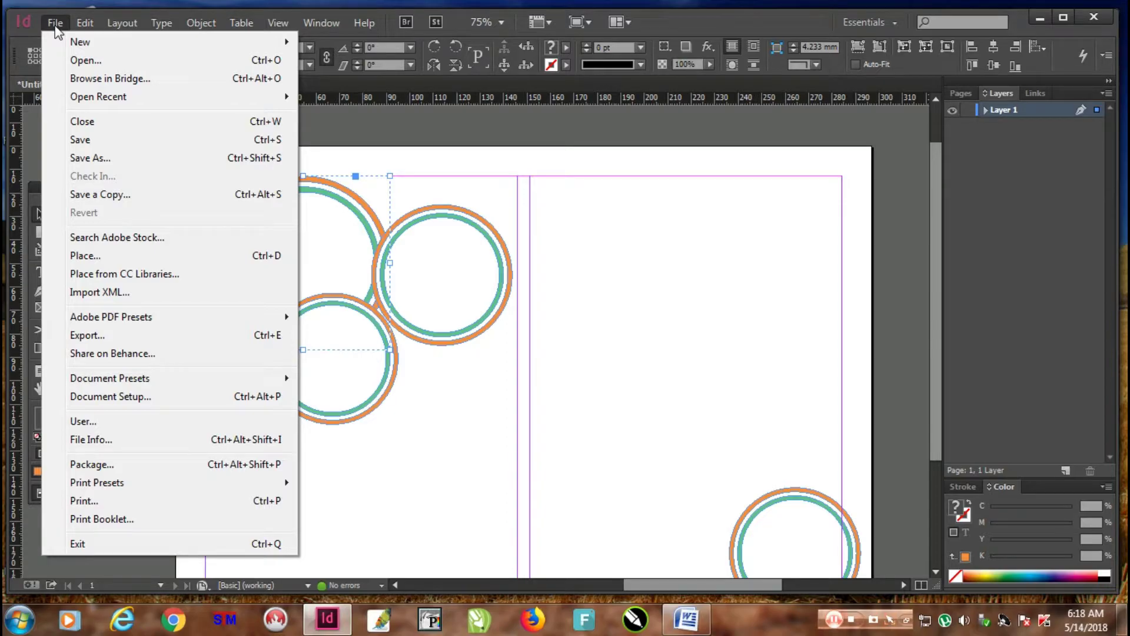
pyautogui.click(269, 257)
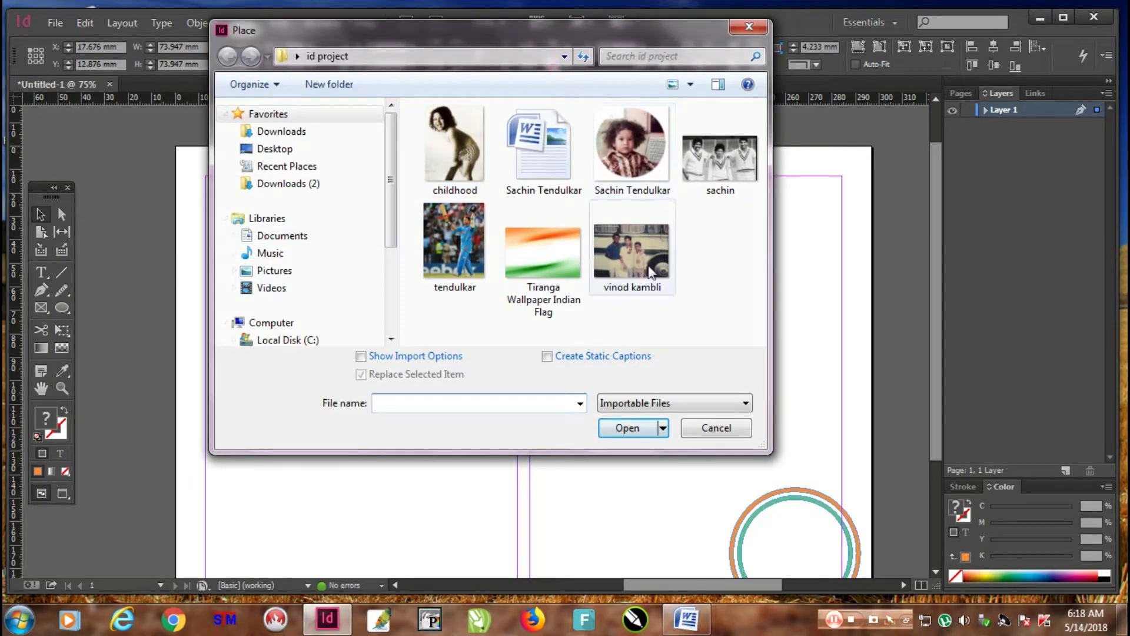
pyautogui.doubleClick(655, 268)
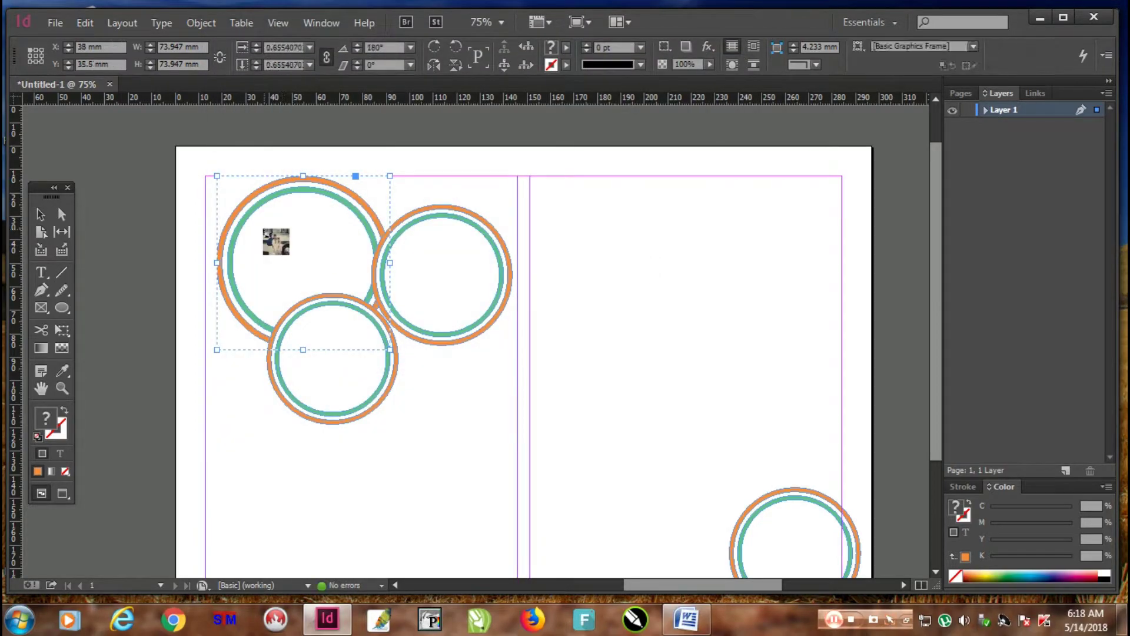
pyautogui.click(264, 230)
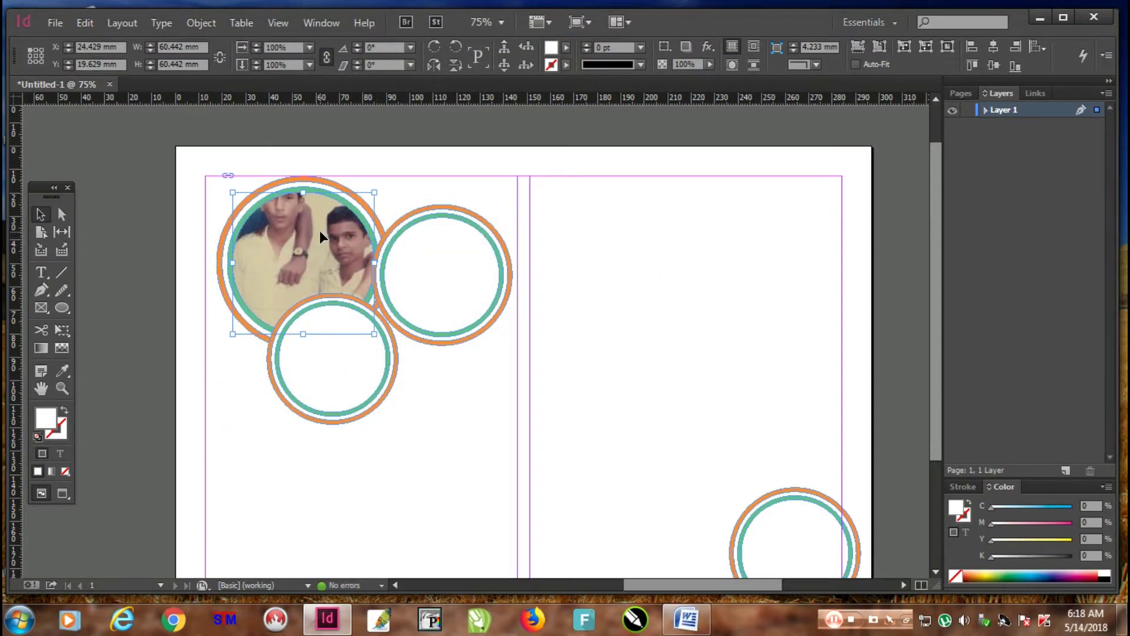
# Scale the photo inside the large emblem proportionally to about 49%, shift it right and up to frame the three people, and deselect it.
pyautogui.doubleClick(320, 231)
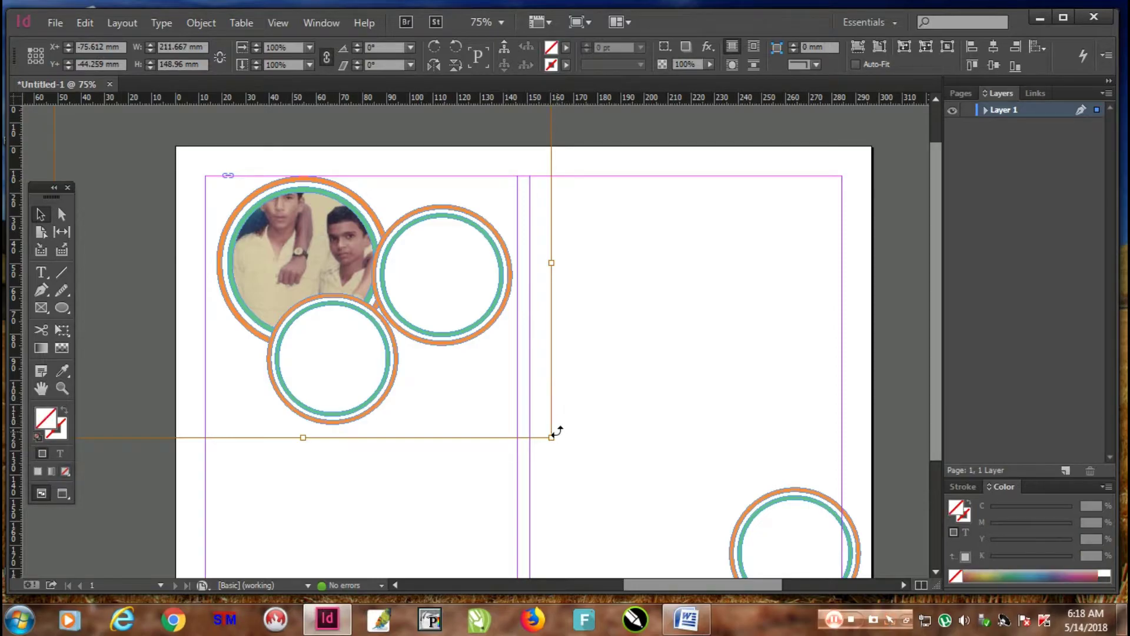
pyautogui.moveTo(553, 436); pyautogui.dragTo(419, 339)
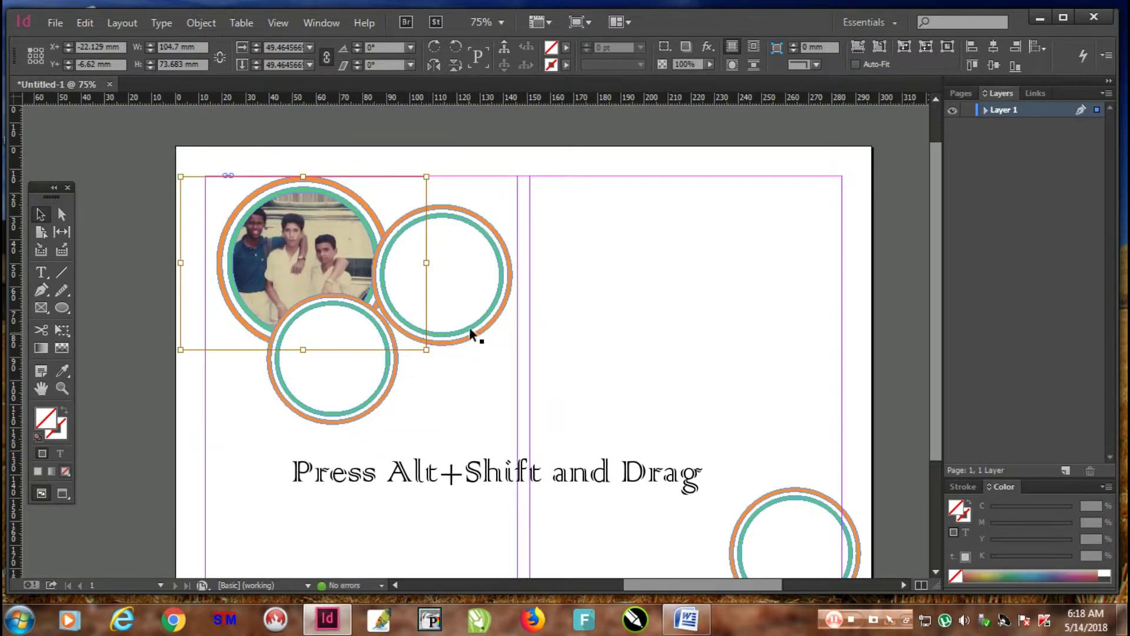
pyautogui.press('Right')
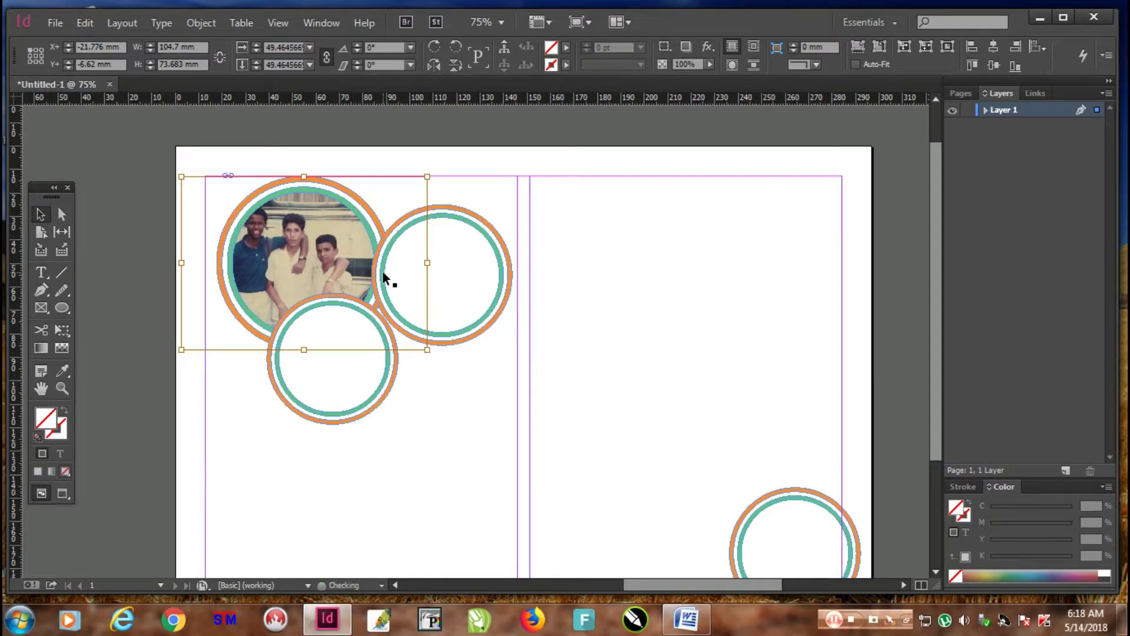
pyautogui.press('Right')
pyautogui.press('Right')
pyautogui.press('Right')
pyautogui.press('Right')
pyautogui.press('Right')
pyautogui.press('Right')
pyautogui.press('Right')
pyautogui.press('Right')
pyautogui.press('Right')
pyautogui.press('Right')
pyautogui.press('Right')
pyautogui.press('Right')
pyautogui.press('Right')
pyautogui.press('Right')
pyautogui.press('Right')
pyautogui.press('Right')
pyautogui.press('Right')
pyautogui.press('Right')
pyautogui.press('Right')
pyautogui.press('Right')
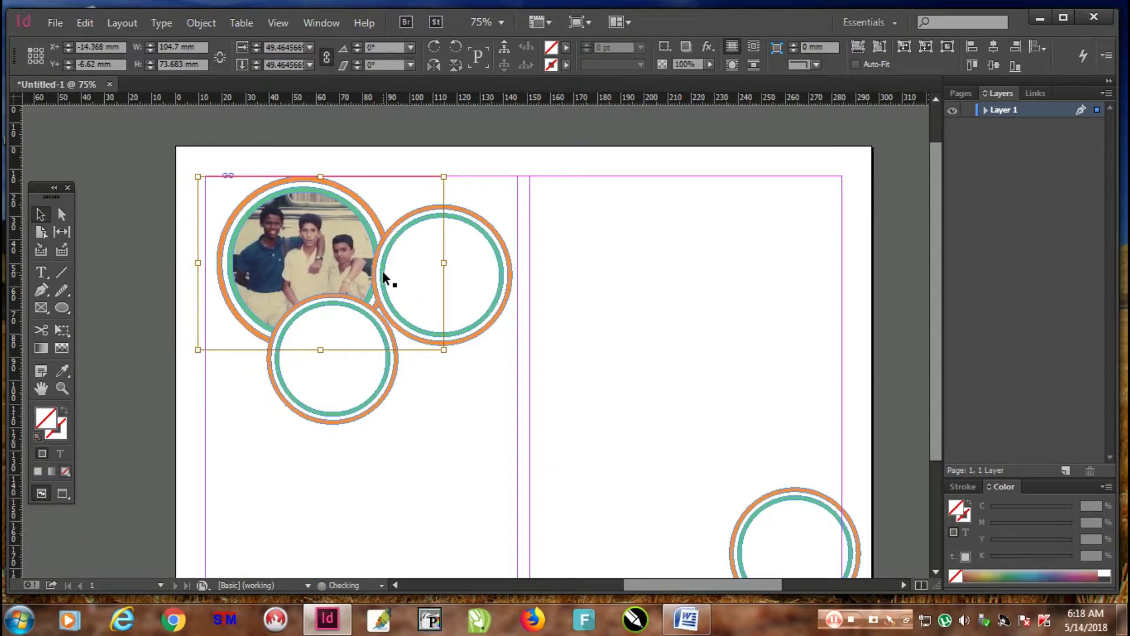
pyautogui.press('Right')
pyautogui.press('Right')
pyautogui.press('Right')
pyautogui.press('Right')
pyautogui.press('Right')
pyautogui.press('Right')
pyautogui.press('Right')
pyautogui.press('Right')
pyautogui.press('Up')
pyautogui.press('Up')
pyautogui.press('Up')
pyautogui.press('Up')
pyautogui.press('Up')
pyautogui.press('Right')
pyautogui.press('Up')
pyautogui.press('Up')
pyautogui.press('Up')
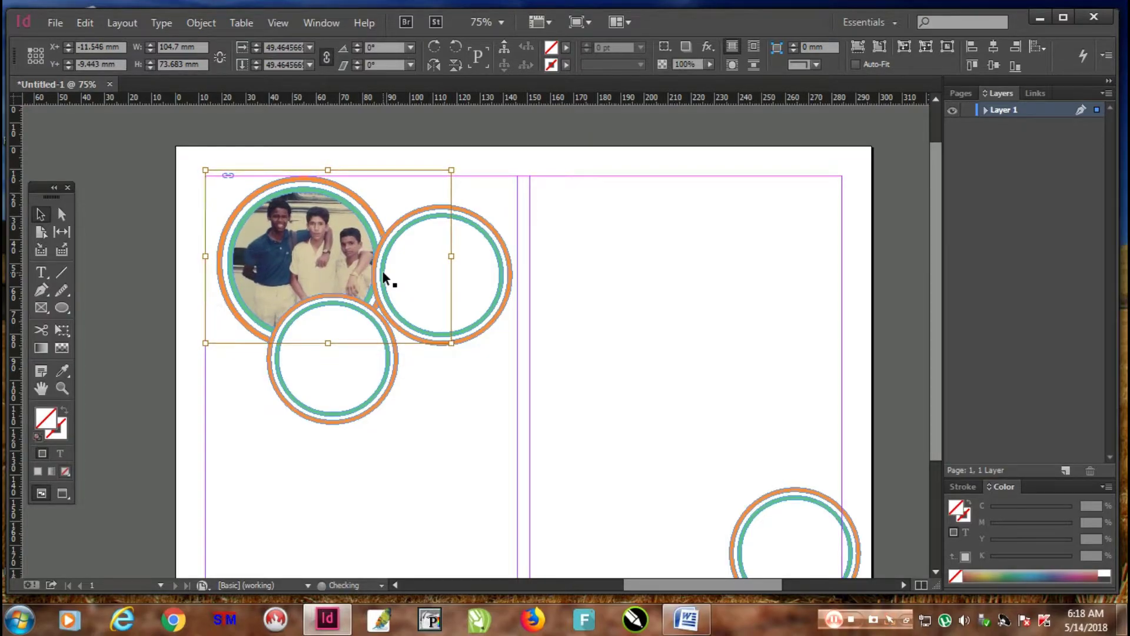
pyautogui.click(472, 133)
# Place the circular "Sachin Tendulkar" childhood portrait from the id project folder inside the innermost circle of the emblem beside the large one.
pyautogui.click(457, 282)
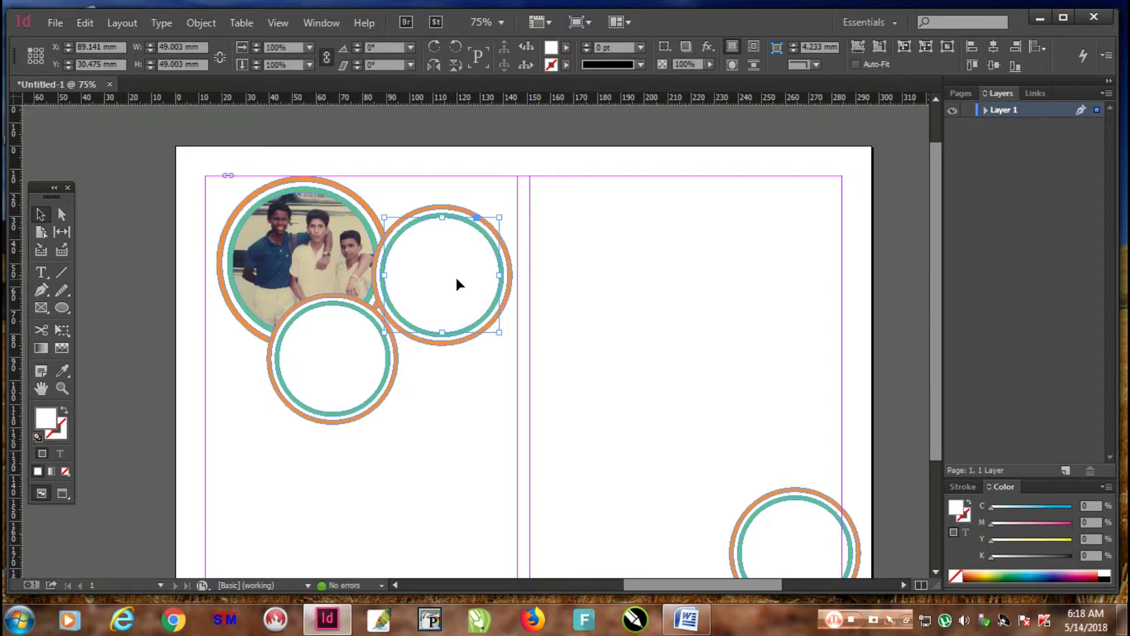
pyautogui.hotkey('ctrl', 'd')
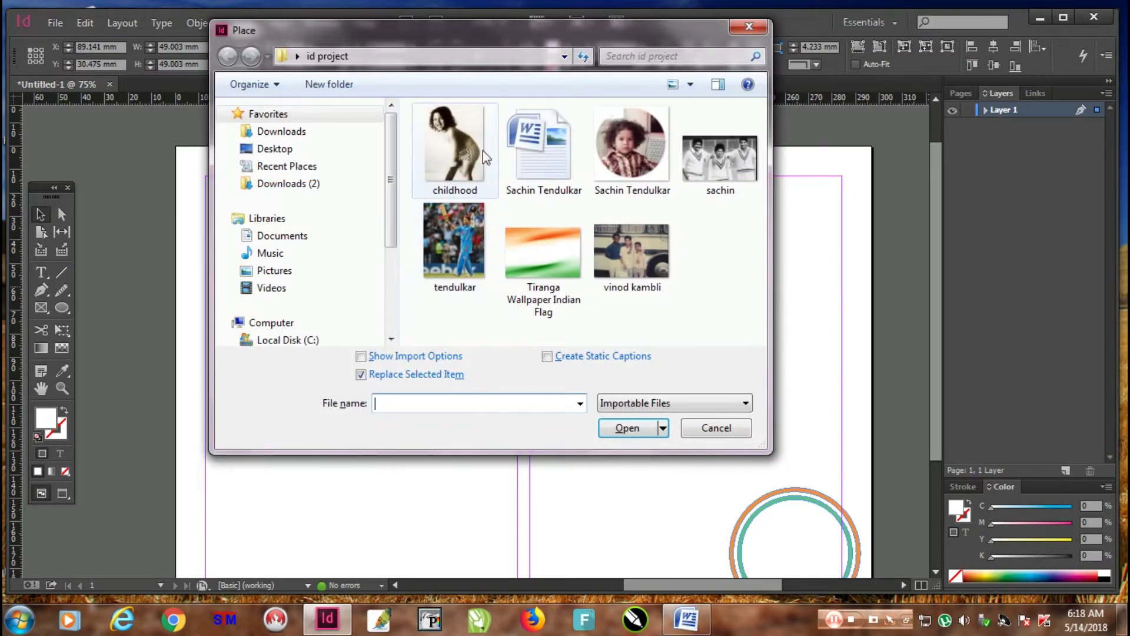
pyautogui.doubleClick(621, 142)
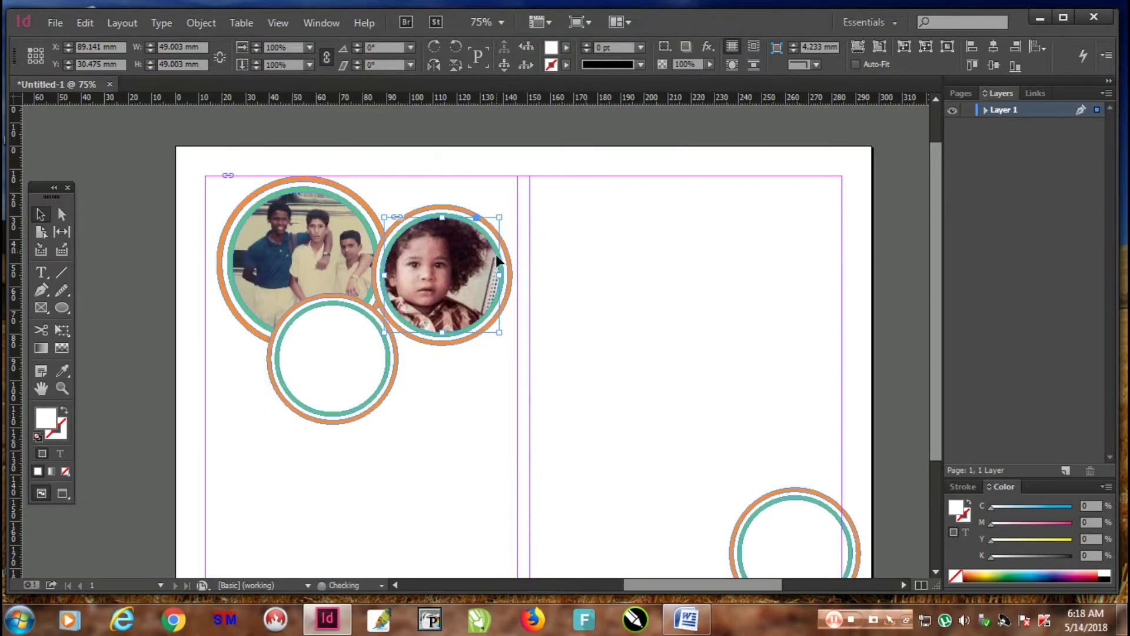
# Nudge the portrait-filled circle horizontally to an X position of about 89.5 mm, centred in its green ring, and deselect it.
pyautogui.press('Right')
pyautogui.press('Right')
pyautogui.press('Right')
pyautogui.press('Right')
pyautogui.press('Right')
pyautogui.press('Right')
pyautogui.press('Right')
pyautogui.press('Right')
pyautogui.press('Right')
pyautogui.press('Right')
pyautogui.press('Right')
pyautogui.press('Right')
pyautogui.press('Right')
pyautogui.press('Right')
pyautogui.press('Right')
pyautogui.press('Right')
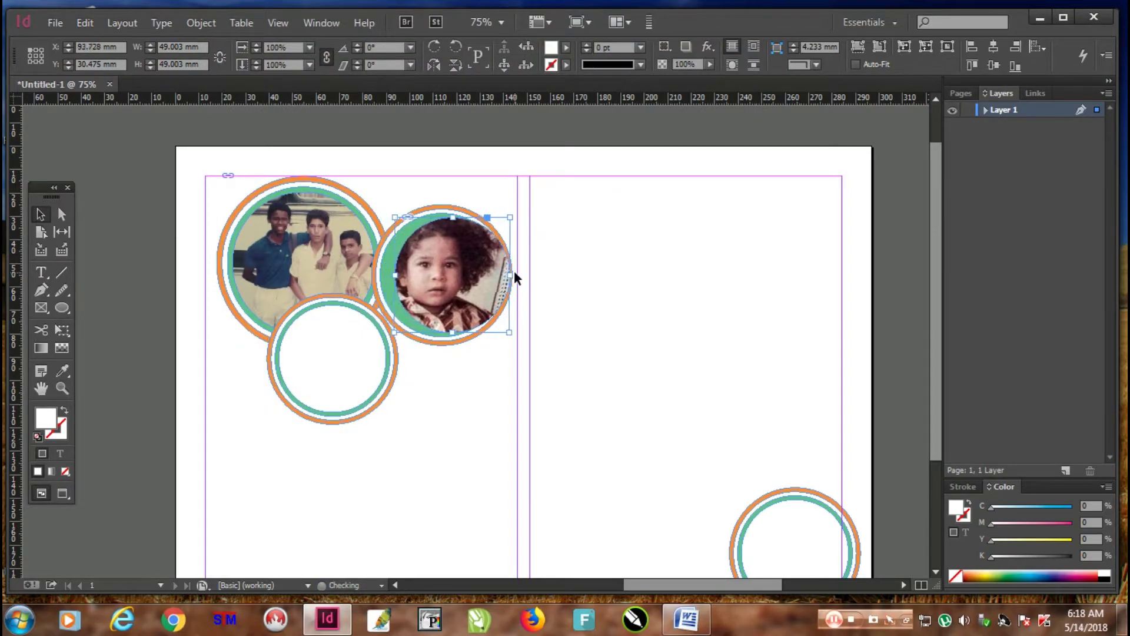
pyautogui.press('Left')
pyautogui.press('Left')
pyautogui.press('Left')
pyautogui.press('Left')
pyautogui.press('Left')
pyautogui.press('Left')
pyautogui.press('Left')
pyautogui.press('Left')
pyautogui.press('Left')
pyautogui.press('Left')
pyautogui.press('Left')
pyautogui.press('Left')
pyautogui.press('Left')
pyautogui.press('Left')
pyautogui.press('Left')
pyautogui.press('Left')
pyautogui.press('Left')
pyautogui.press('Left')
pyautogui.press('Left')
pyautogui.press('Left')
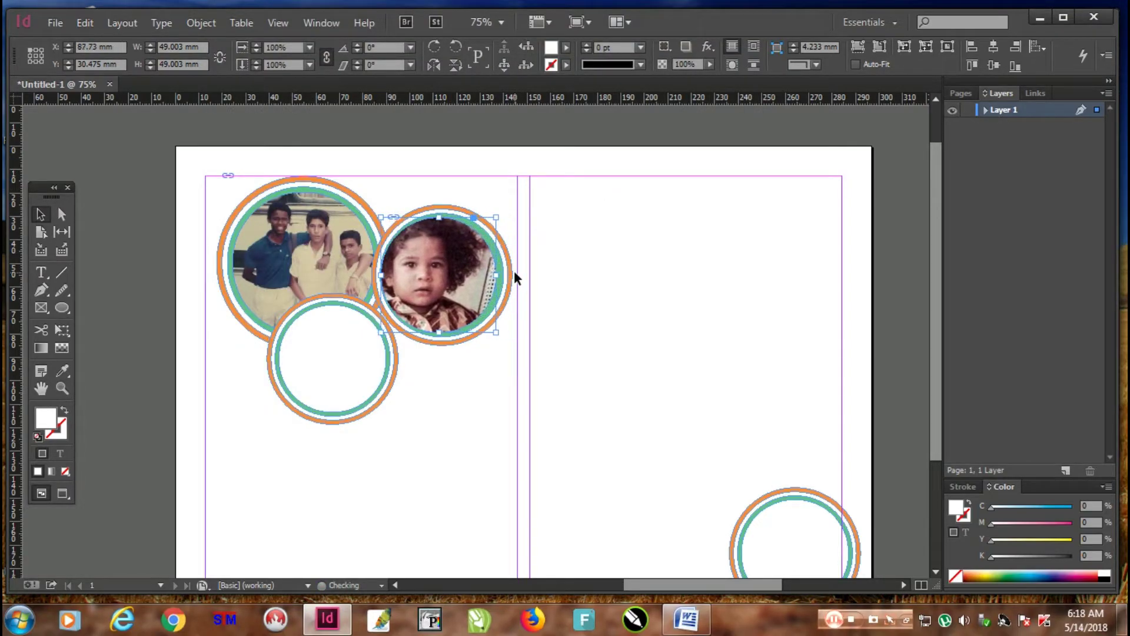
pyautogui.press('Right')
pyautogui.press('Right')
pyautogui.press('Right')
pyautogui.press('Right')
pyautogui.press('Right')
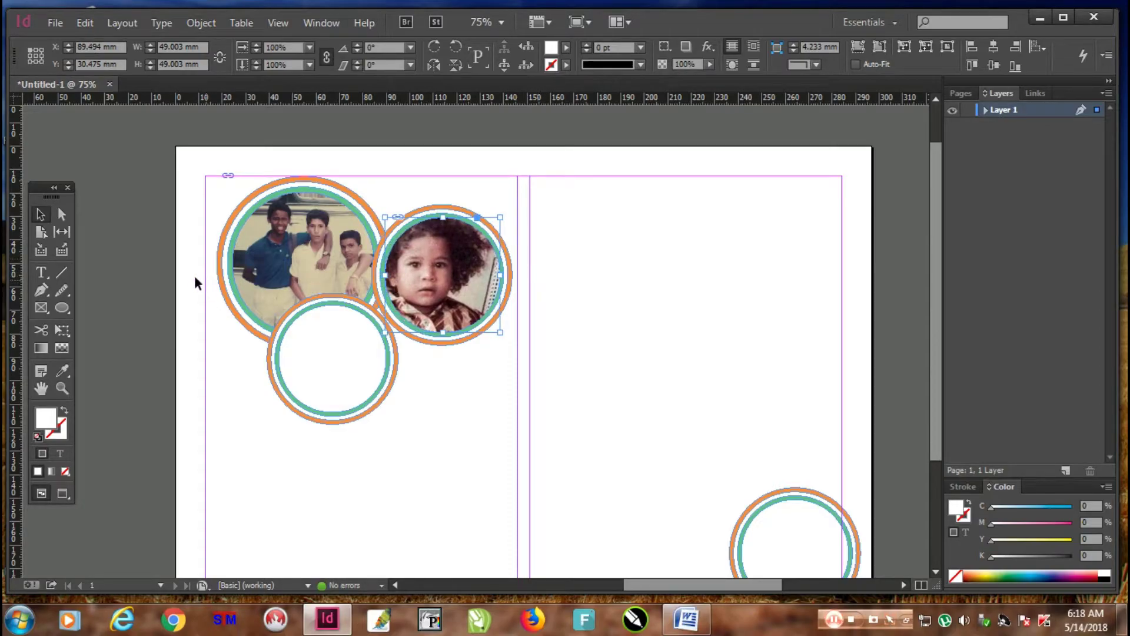
pyautogui.click(153, 270)
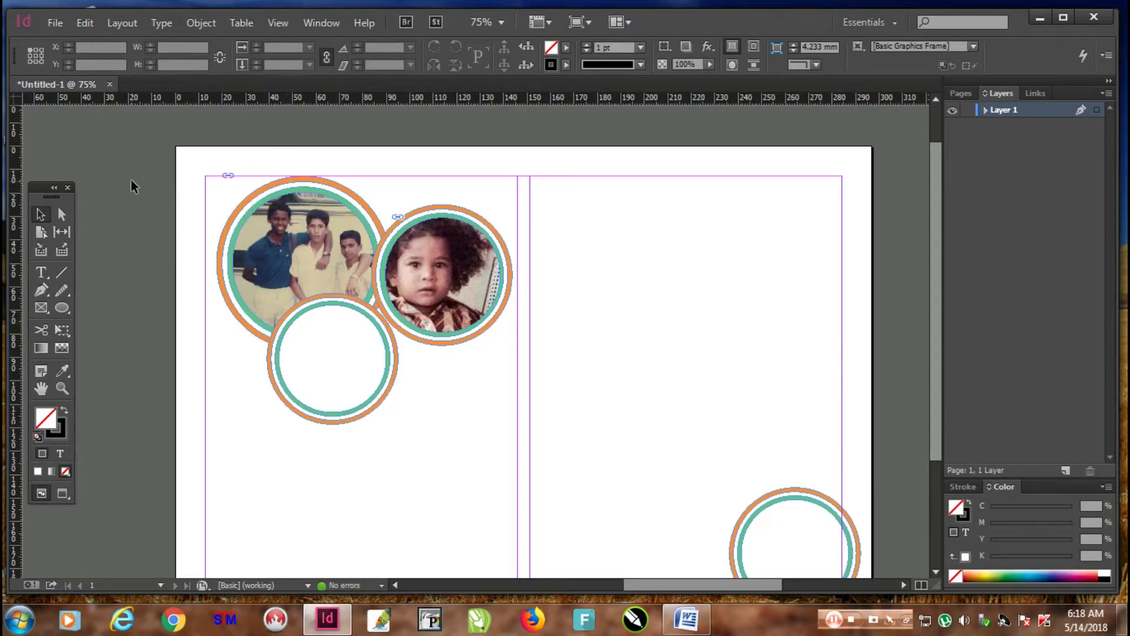
# Place the "childhood" photo inside the innermost circle of the emblem below the two filled ones.
pyautogui.click(335, 355)
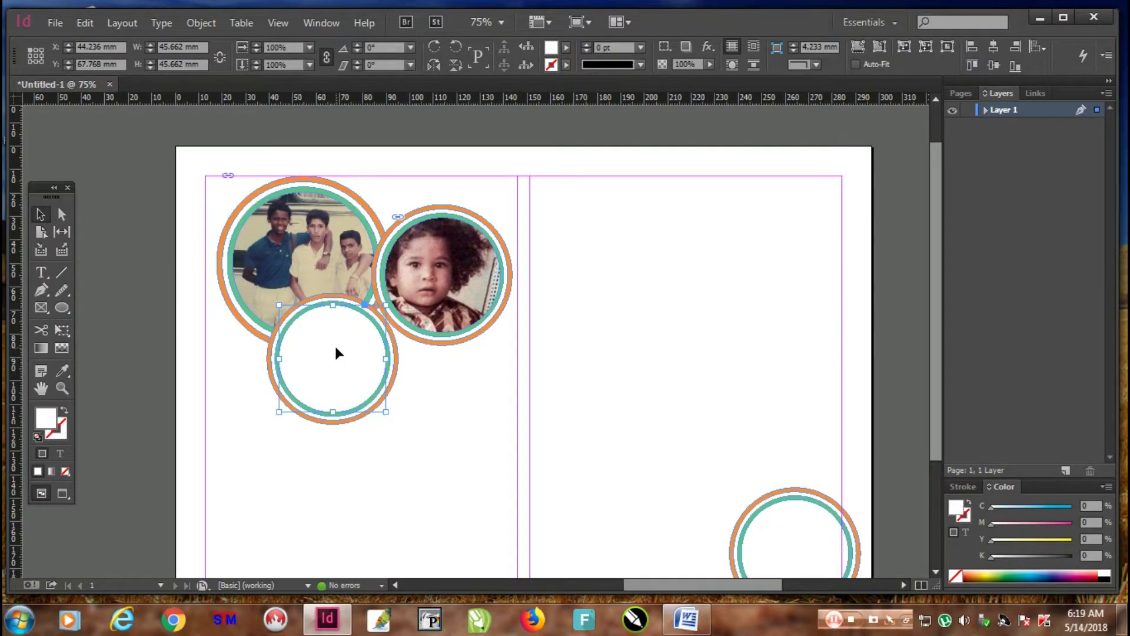
pyautogui.hotkey('ctrl', 'd')
pyautogui.doubleClick(443, 159)
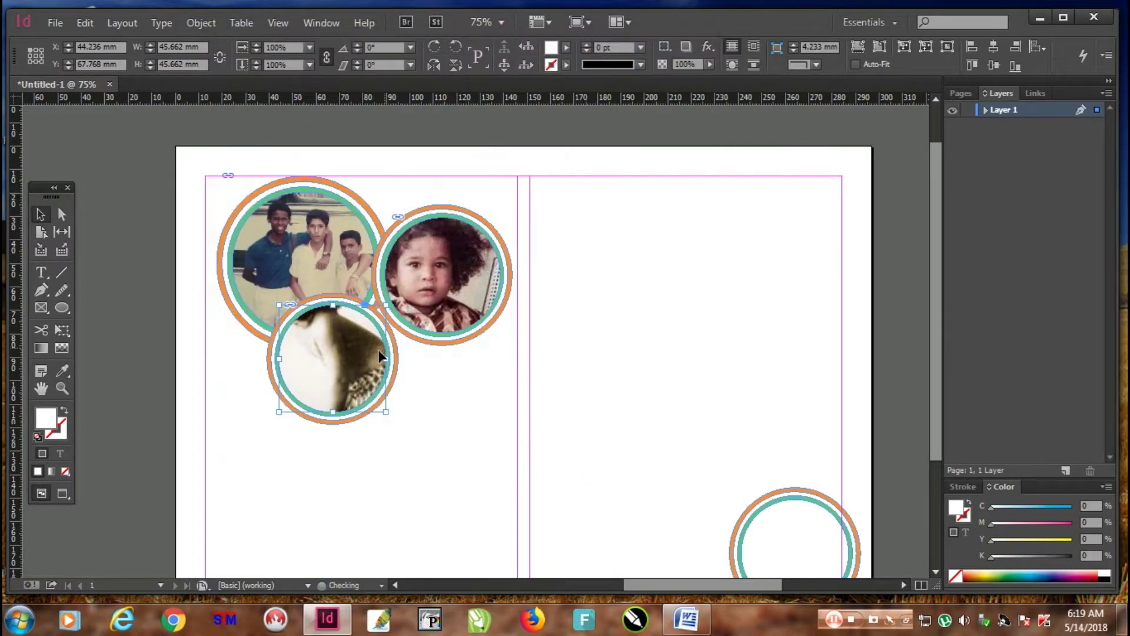
# Scale the "childhood" photo proportionally to about 76%, shift it down and right to frame the face within the circle, and deselect it.
pyautogui.doubleClick(362, 356)
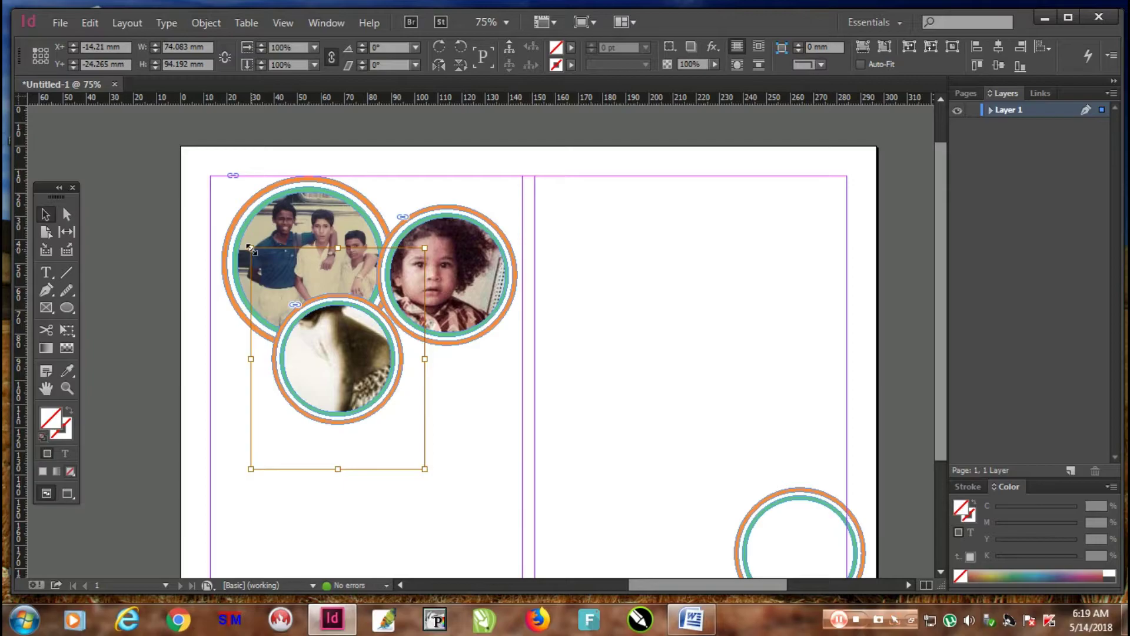
pyautogui.moveTo(251, 248); pyautogui.dragTo(293, 284)
pyautogui.hotkey('shift', 'Down')
pyautogui.hotkey('shift', 'Right')
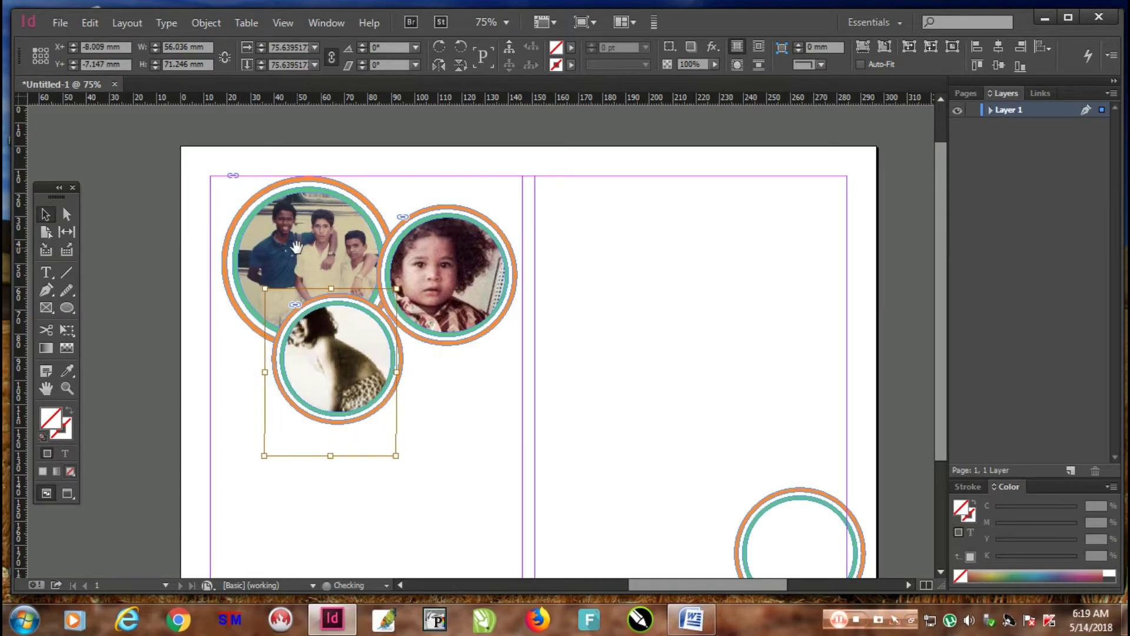
pyautogui.hotkey('shift', 'Down')
pyautogui.hotkey('shift', 'Down')
pyautogui.press('Down')
pyautogui.press('Left')
pyautogui.press('Right')
pyautogui.press('Right')
pyautogui.press('Right')
pyautogui.press('Right')
pyautogui.press('Right')
pyautogui.press('Right')
pyautogui.press('Right')
pyautogui.press('Right')
pyautogui.press('Right')
pyautogui.press('Right')
pyautogui.press('Right')
pyautogui.press('Right')
pyautogui.press('Right')
pyautogui.press('Right')
pyautogui.press('Right')
pyautogui.press('Right')
pyautogui.press('Right')
pyautogui.press('Right')
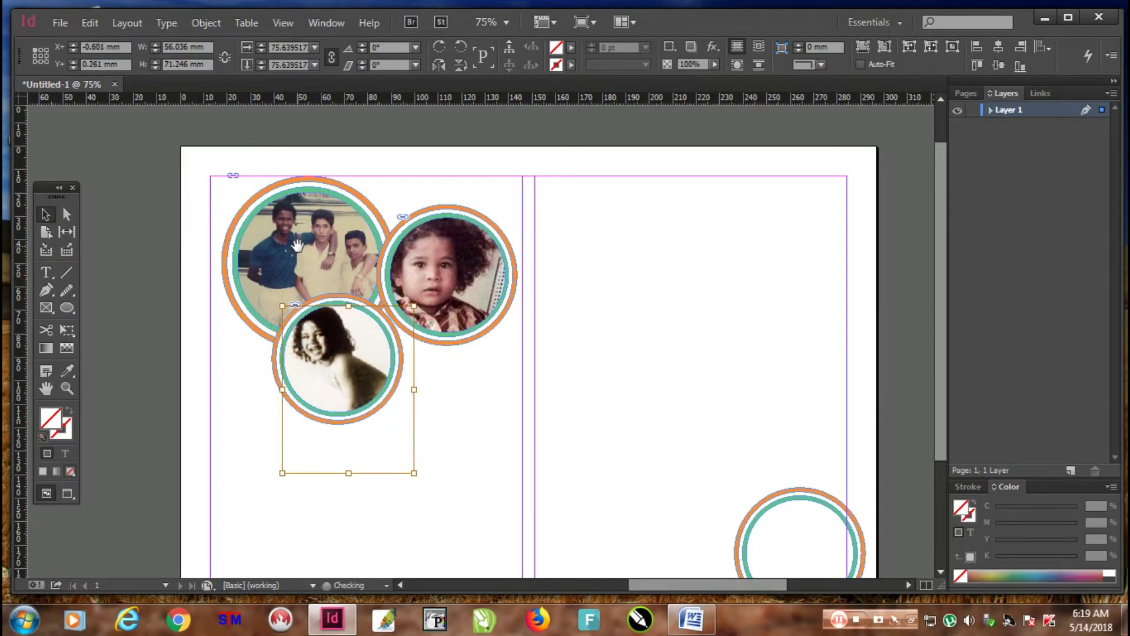
pyautogui.press('Down')
pyautogui.press('Down')
pyautogui.press('Down')
pyautogui.press('Down')
pyautogui.press('Down')
pyautogui.press('Down')
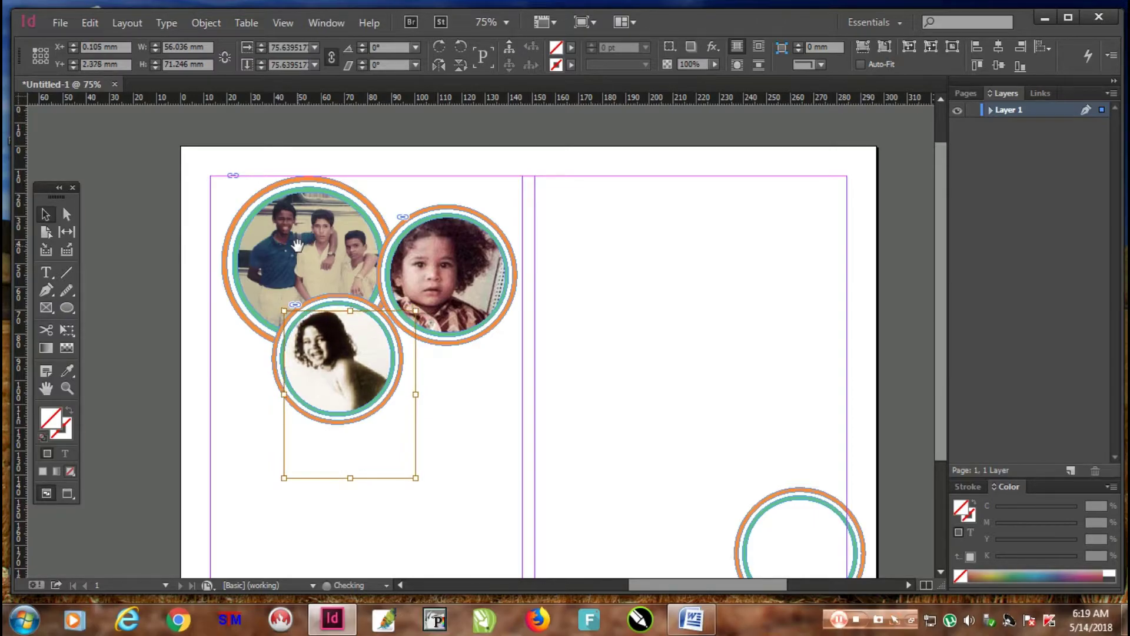
pyautogui.click(144, 226)
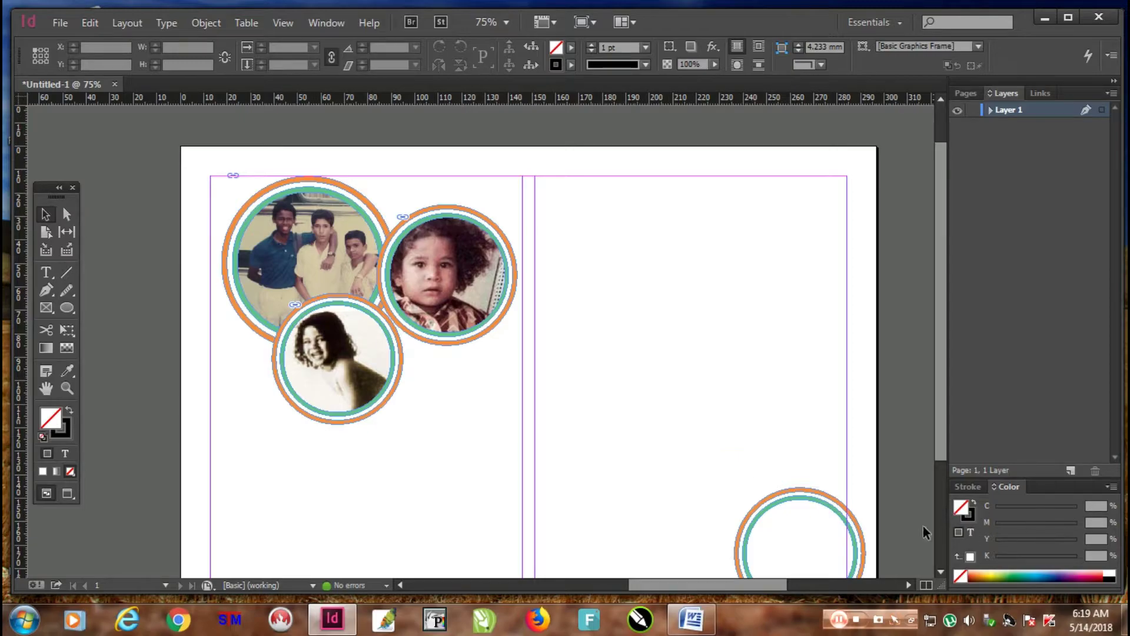
# Place the "tendulkar" photo inside the innermost circle of the emblem in the page's lower-right corner.
pyautogui.click(941, 570)
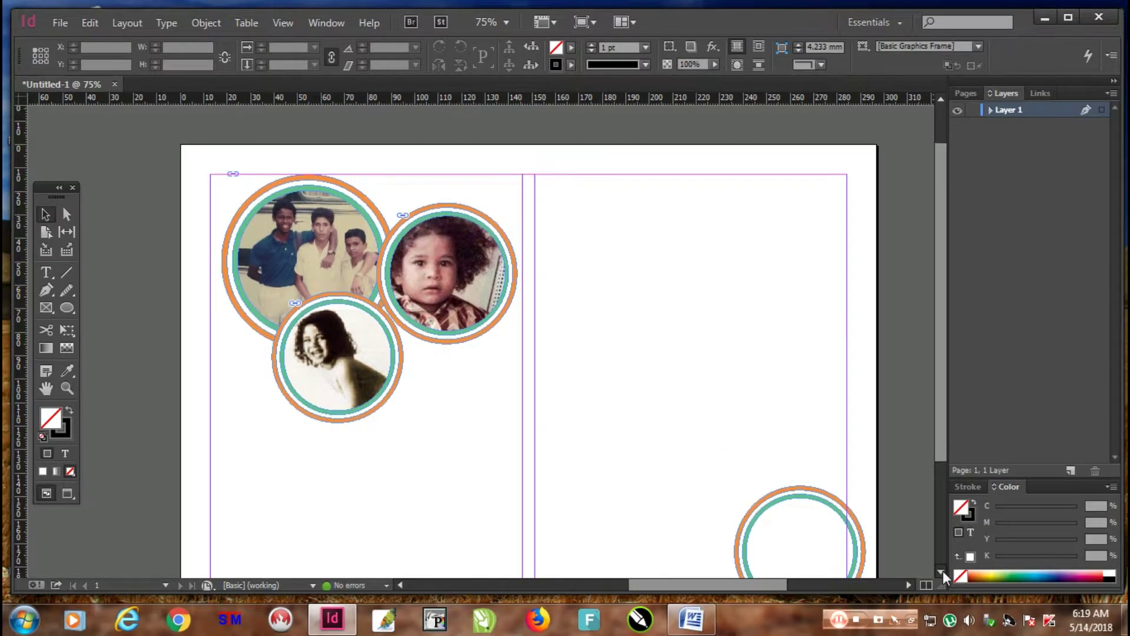
pyautogui.click(785, 520)
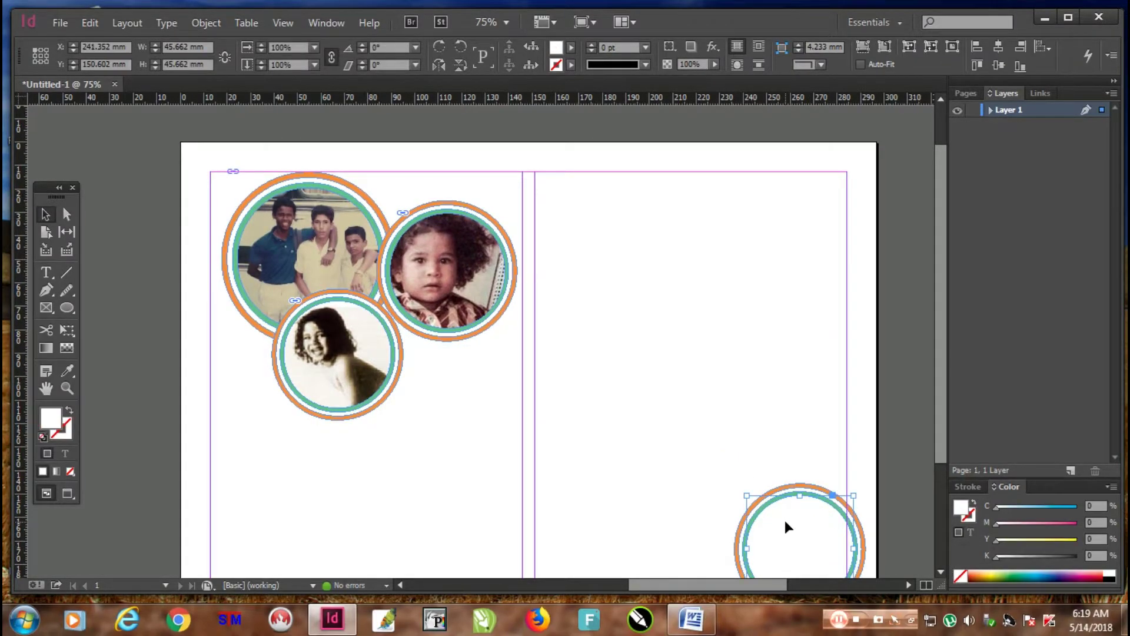
pyautogui.hotkey('ctrl', 'd')
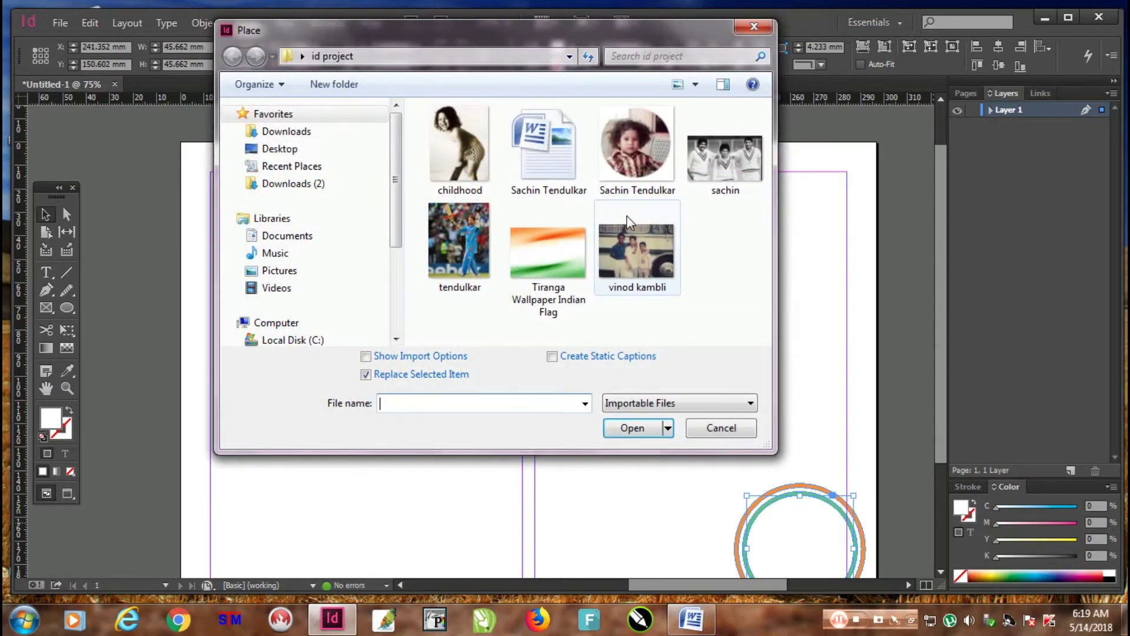
pyautogui.doubleClick(458, 240)
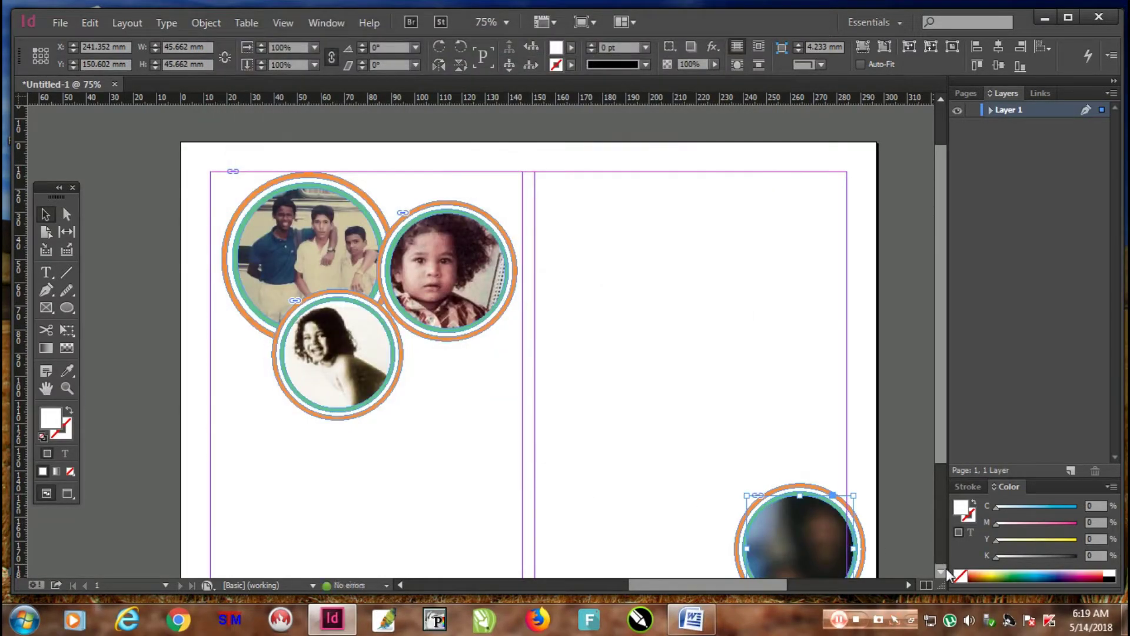
# Scale the "tendulkar" photo proportionally within its circle to about 18%, roughly 56 by 68 mm.
pyautogui.doubleClick(791, 530)
pyautogui.hotkey('ctrl', '-')
pyautogui.hotkey('ctrl', '-')
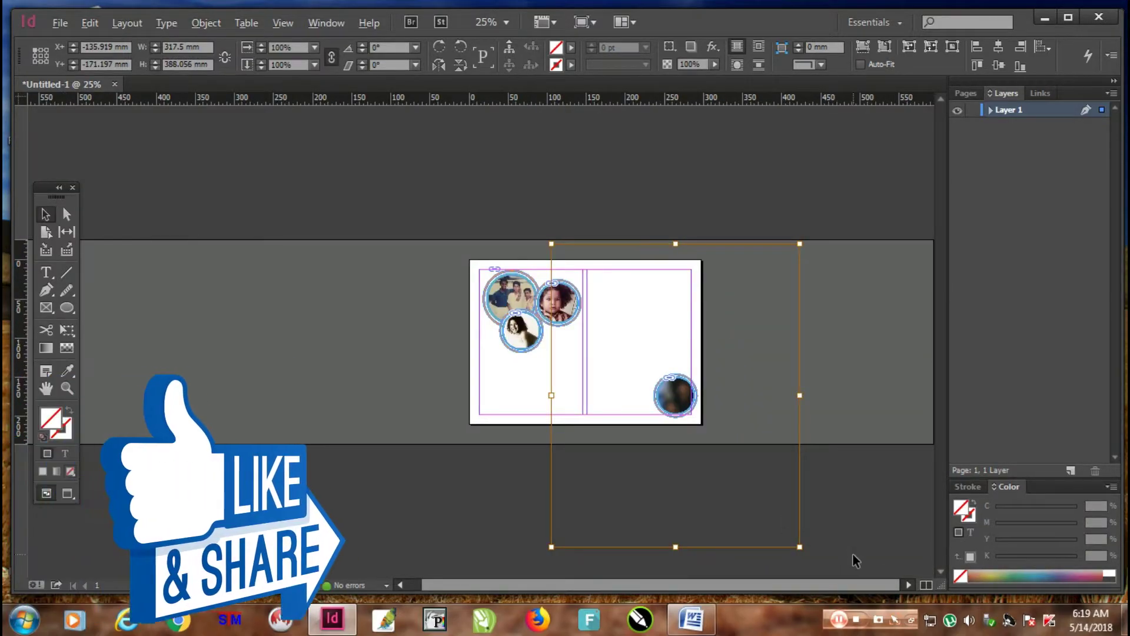
pyautogui.moveTo(800, 547); pyautogui.dragTo(700, 416)
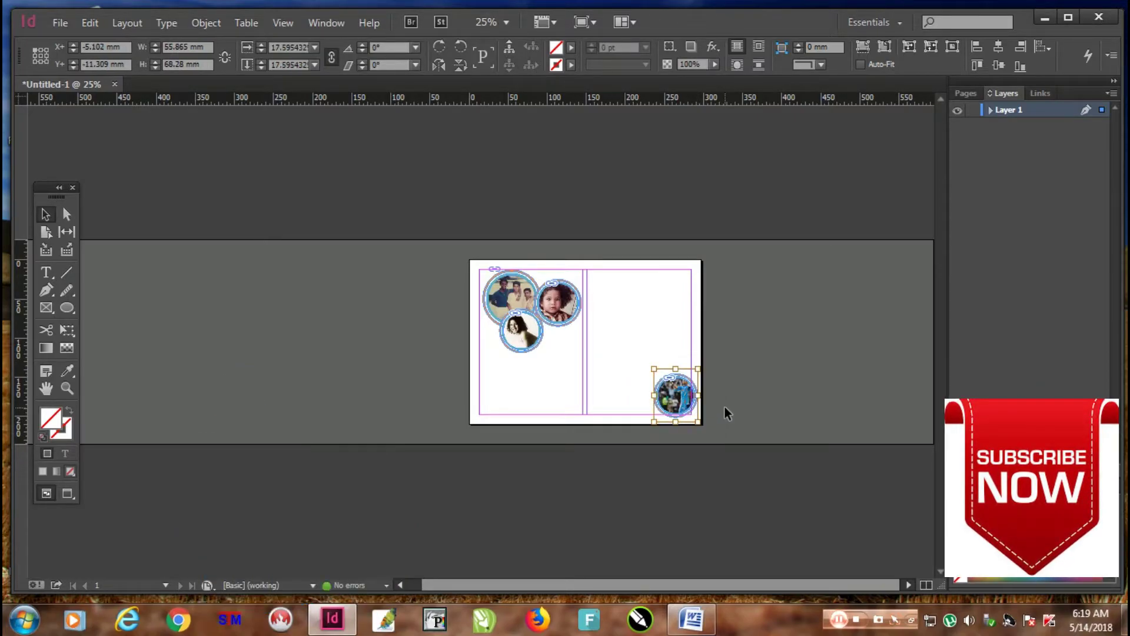
# Shift the "tendulkar" photo left and down inside its circle to bring the batsman's head and raised bat into the frame.
pyautogui.hotkey('ctrl', '2')
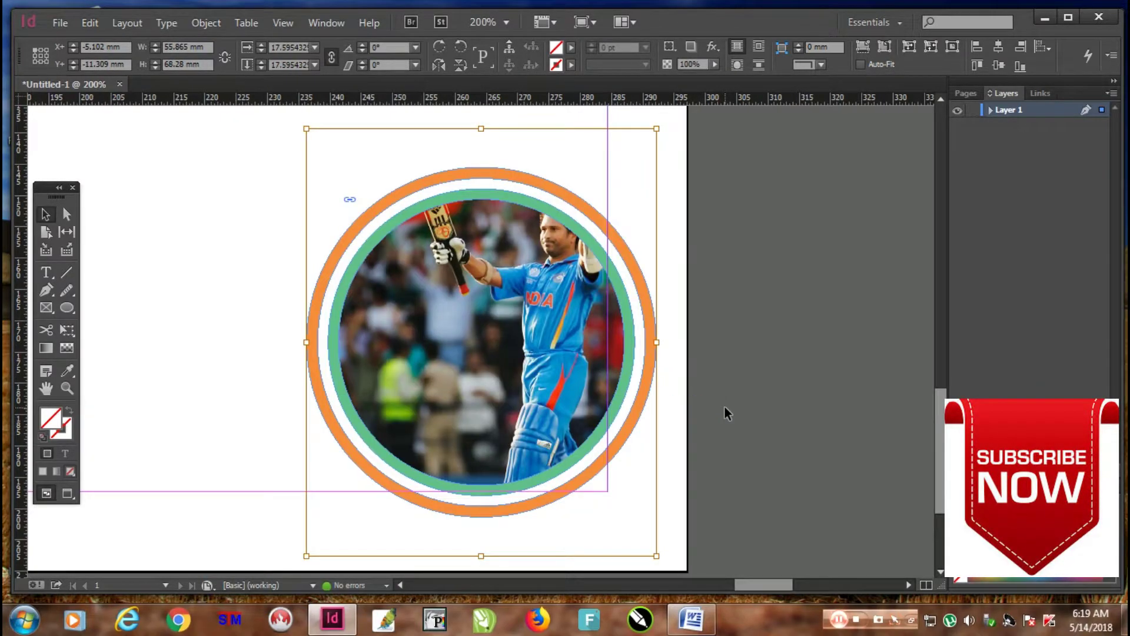
pyautogui.press('Left')
pyautogui.press('Left')
pyautogui.press('Left')
pyautogui.press('Left')
pyautogui.press('Left')
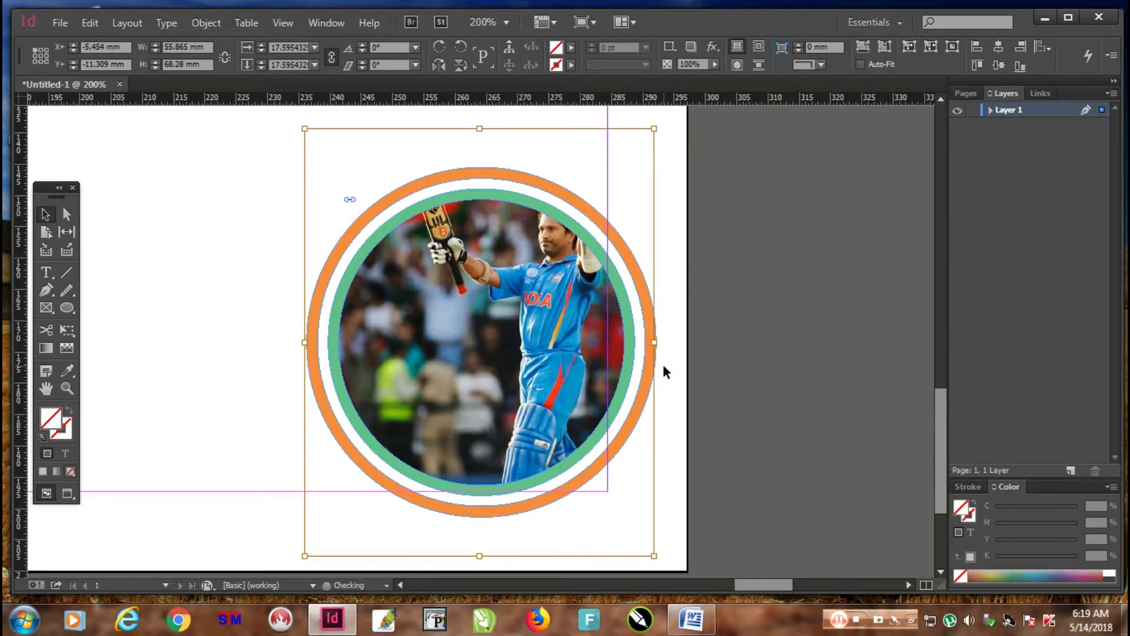
pyautogui.press('Left')
pyautogui.press('Left')
pyautogui.press('Left')
pyautogui.press('Down')
pyautogui.press('Down')
pyautogui.press('Down')
pyautogui.press('Down')
pyautogui.press('Down')
pyautogui.press('Down')
pyautogui.press('Down')
pyautogui.press('Down')
pyautogui.press('Down')
pyautogui.press('Down')
pyautogui.press('Down')
pyautogui.press('Down')
pyautogui.press('Down')
pyautogui.press('Down')
pyautogui.press('Down')
pyautogui.press('Down')
pyautogui.press('Down')
pyautogui.press('Down')
pyautogui.press('Down')
pyautogui.press('Down')
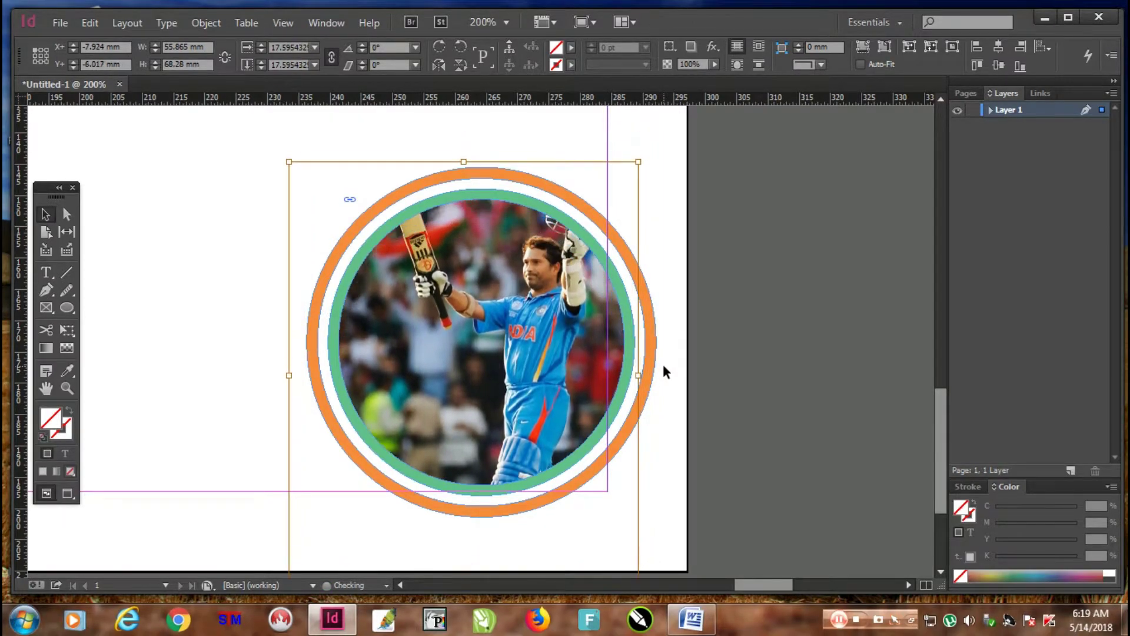
# Nudge the "tendulkar" photo down and left within its circle to about X -10 mm, Y -1.4 mm, and deselect it.
pyautogui.press('Left')
pyautogui.press('Up')
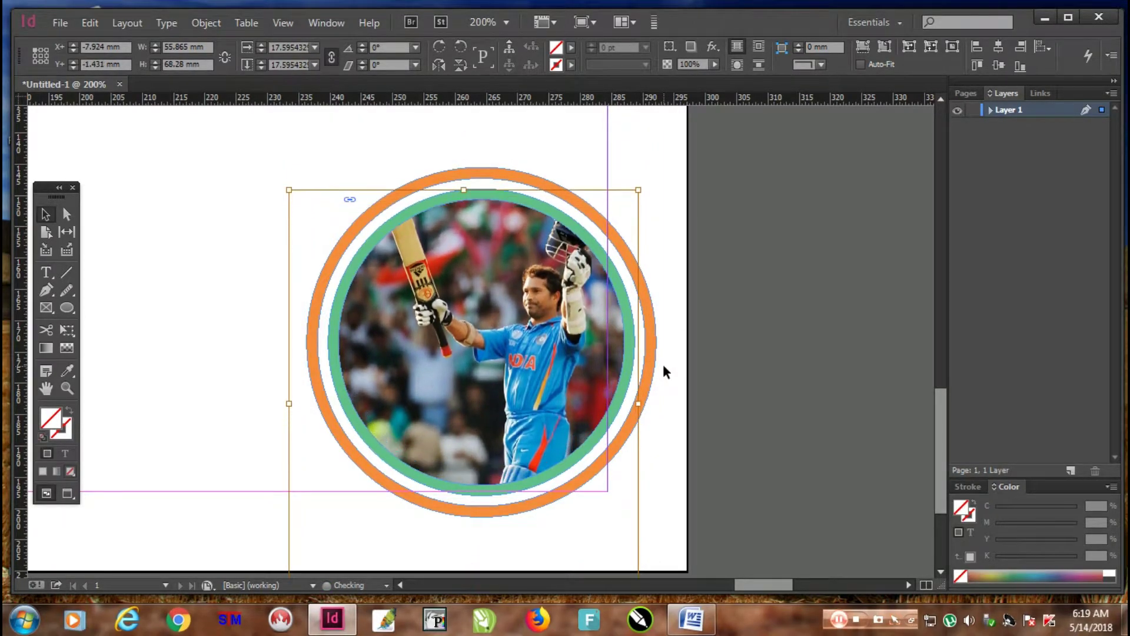
pyautogui.press('Left')
pyautogui.press('Left')
pyautogui.press('Left')
pyautogui.press('Left')
pyautogui.press('Left')
pyautogui.press('Left')
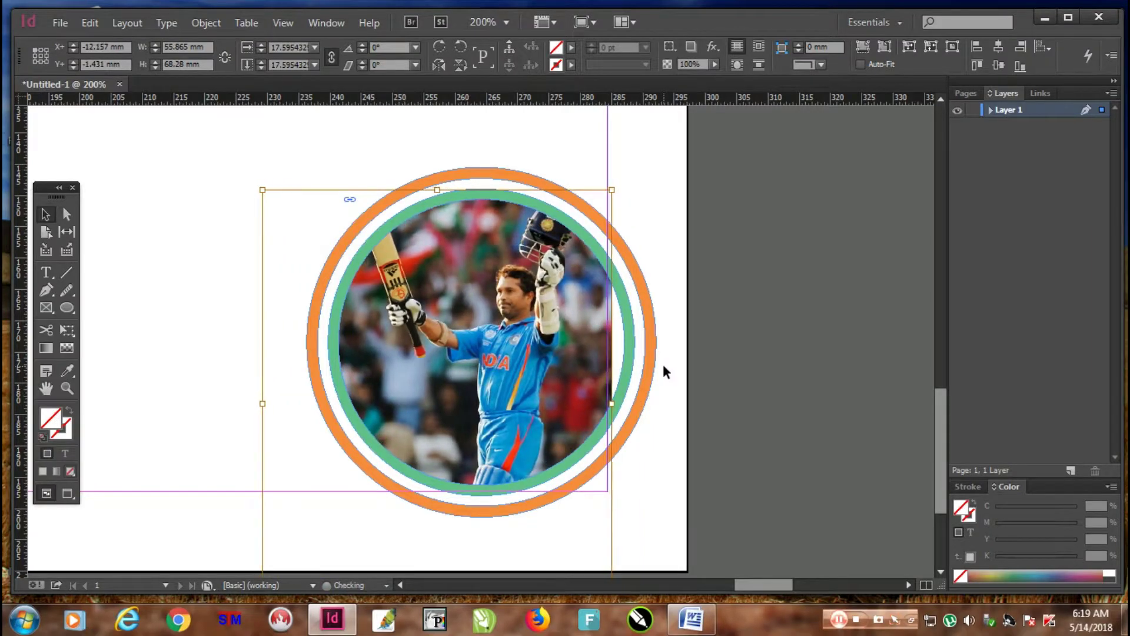
pyautogui.press('Right')
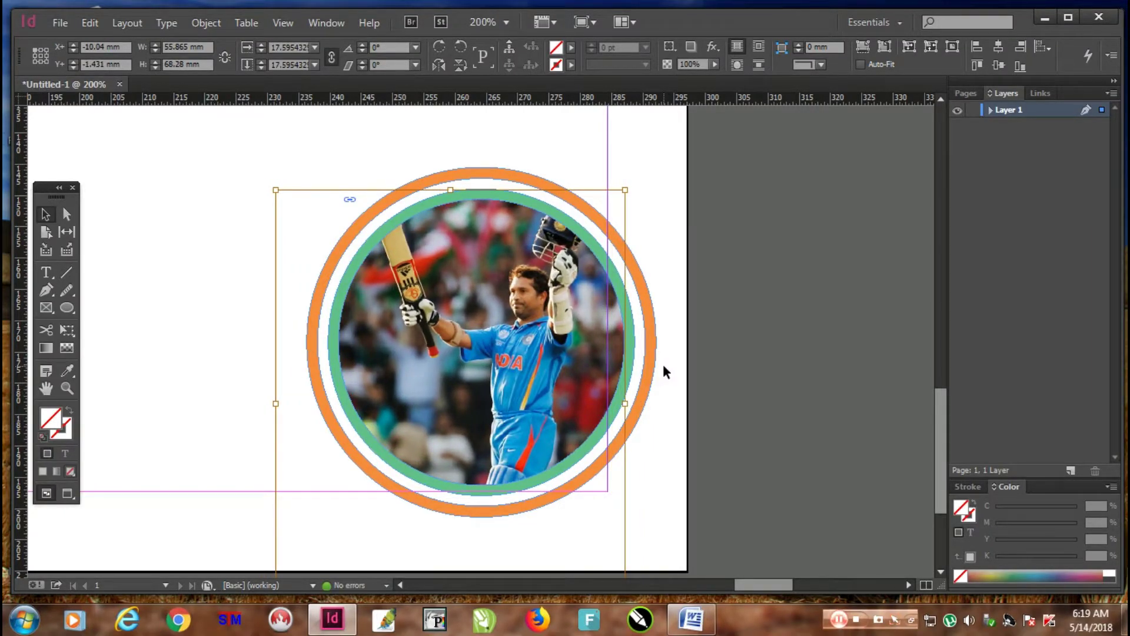
pyautogui.hotkey('ctrl', '-')
pyautogui.hotkey('ctrl', '-')
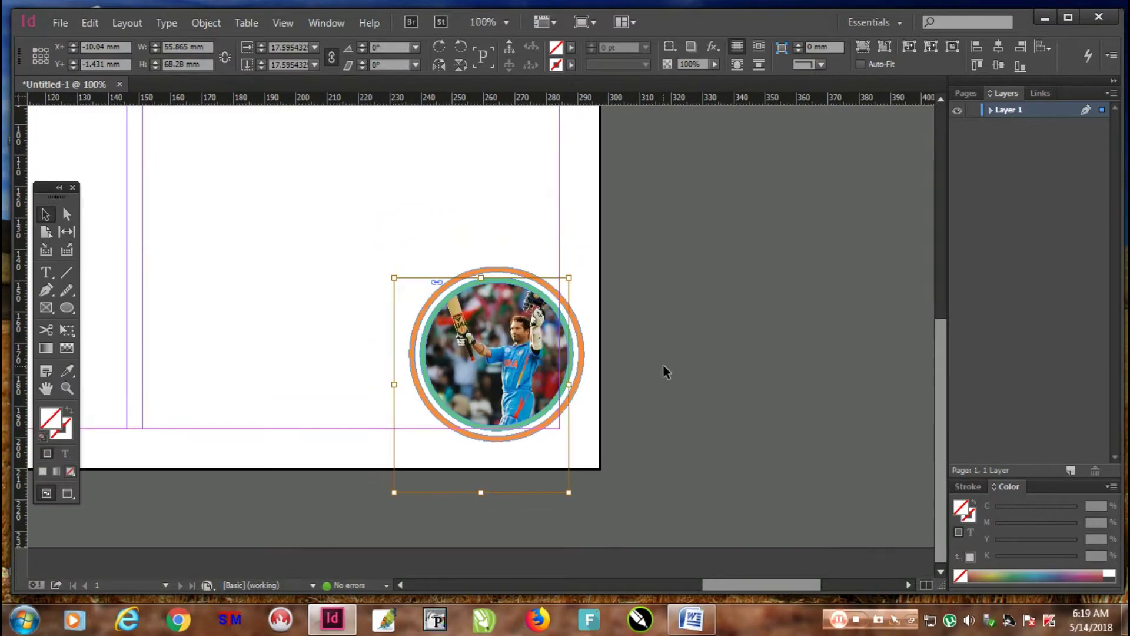
pyautogui.hotkey('ctrl', '-')
pyautogui.click(639, 311)
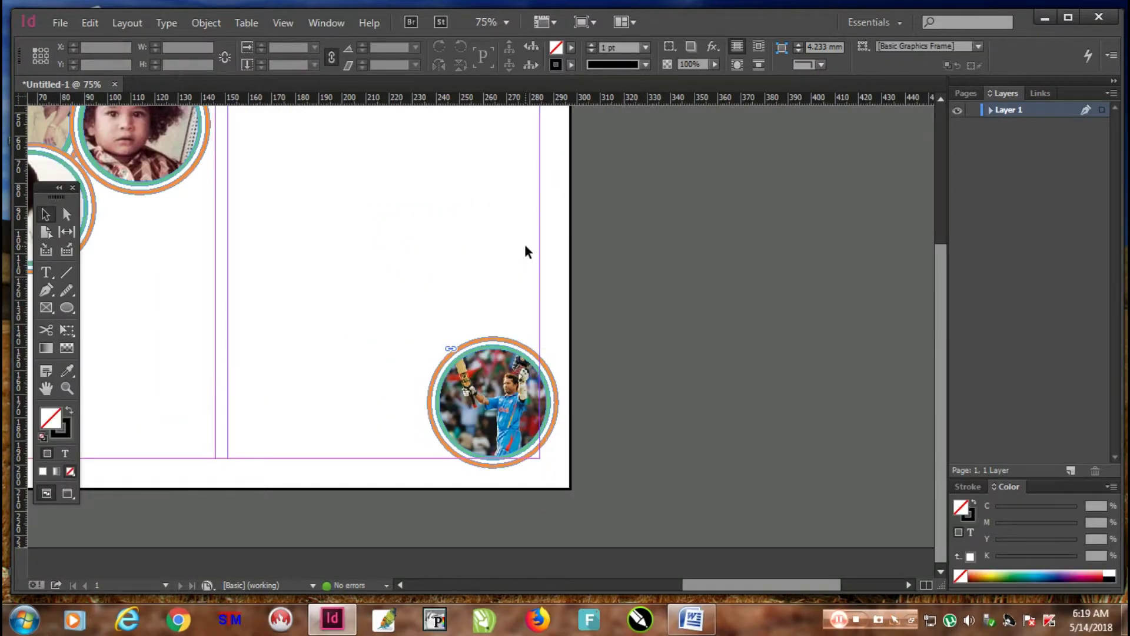
# Place the "sachin" photo at the top of the right column, spanning the column width at about 133 by 81 mm.
pyautogui.moveTo(399, 202); pyautogui.dragTo(541, 243)
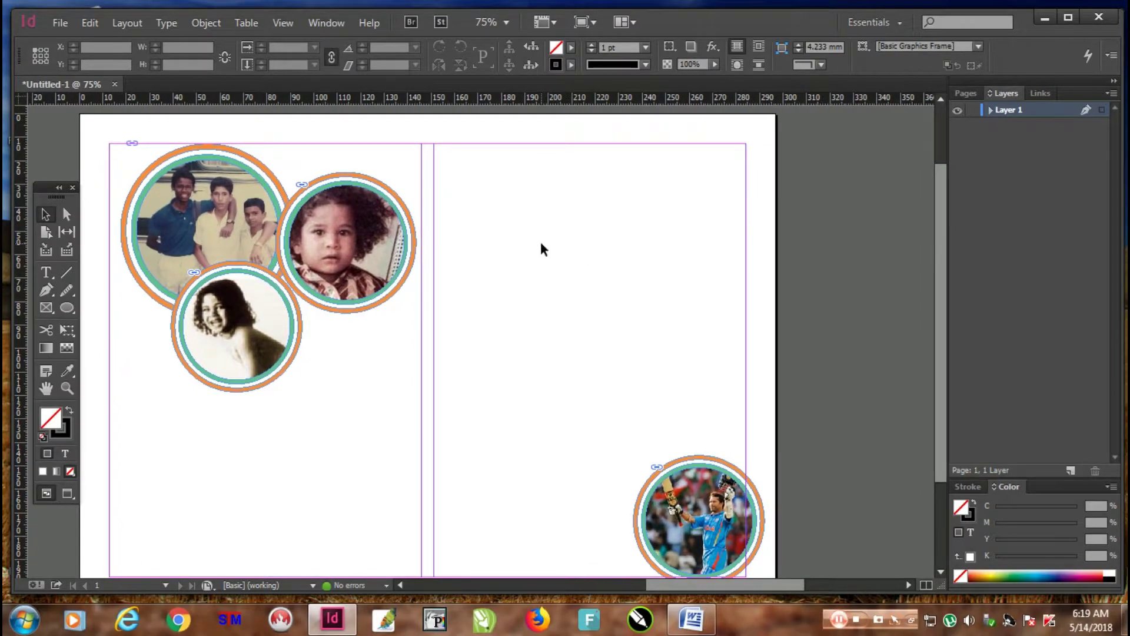
pyautogui.click(60, 23)
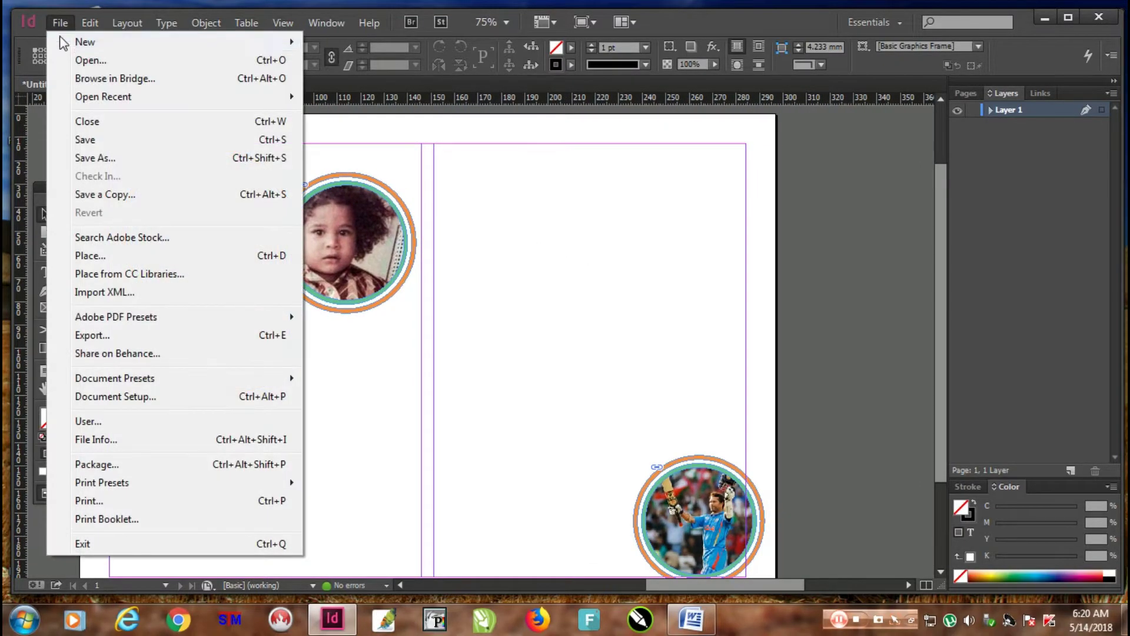
pyautogui.click(111, 255)
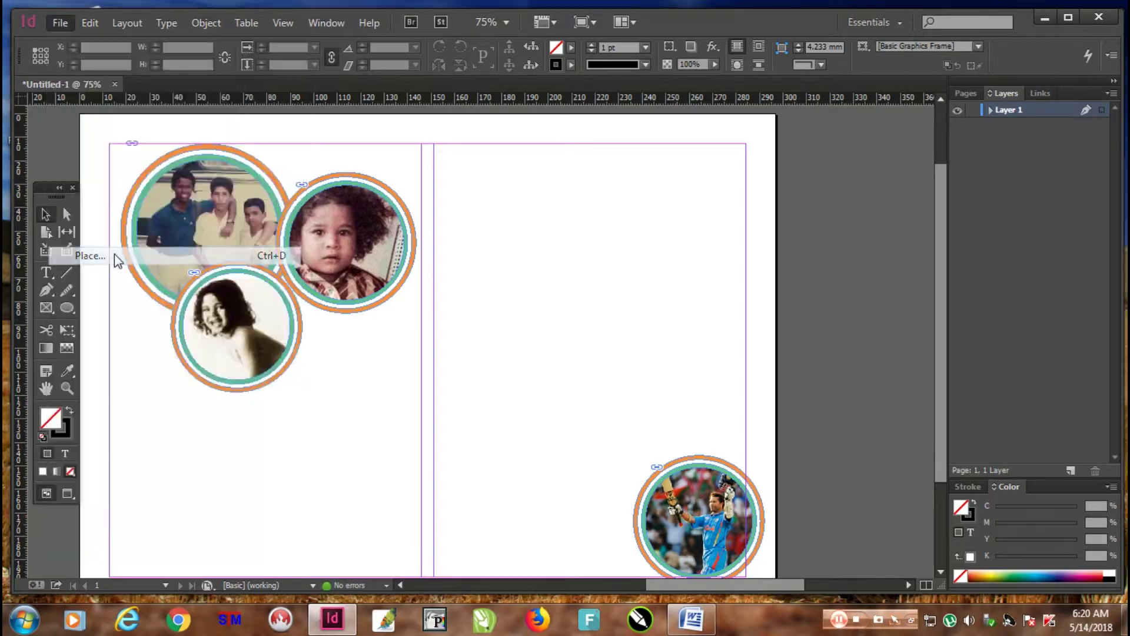
pyautogui.doubleClick(724, 166)
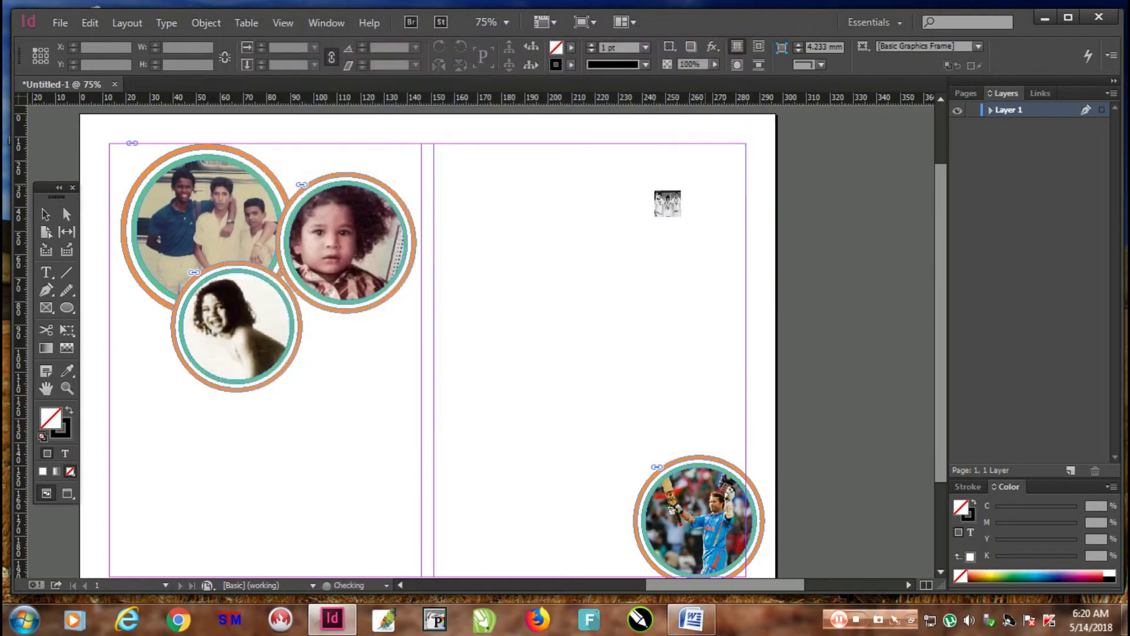
pyautogui.moveTo(434, 144); pyautogui.dragTo(746, 333)
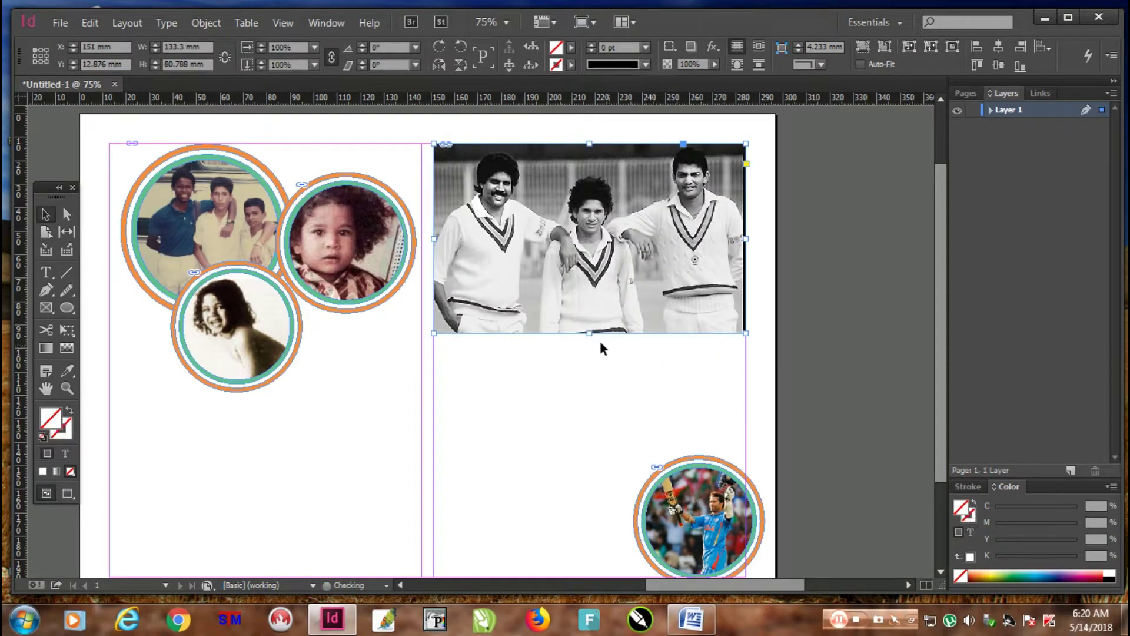
# Compress the "sachin" photo vertically to about 61 mm high, keeping its full column width, and deselect it.
pyautogui.moveTo(591, 333); pyautogui.dragTo(600, 275)
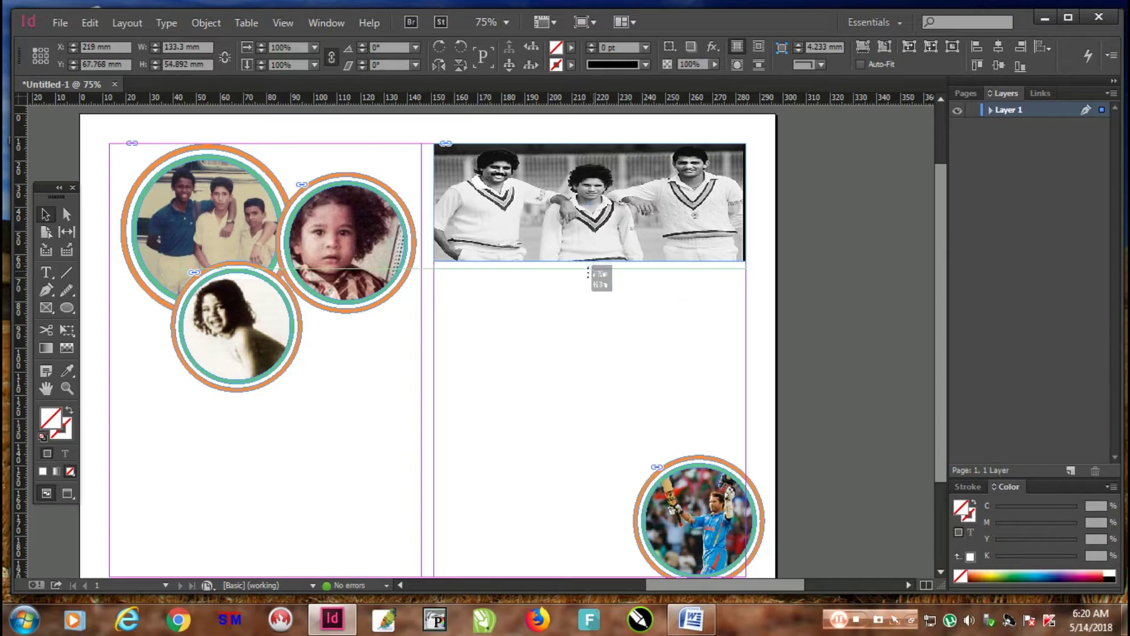
pyautogui.click(818, 179)
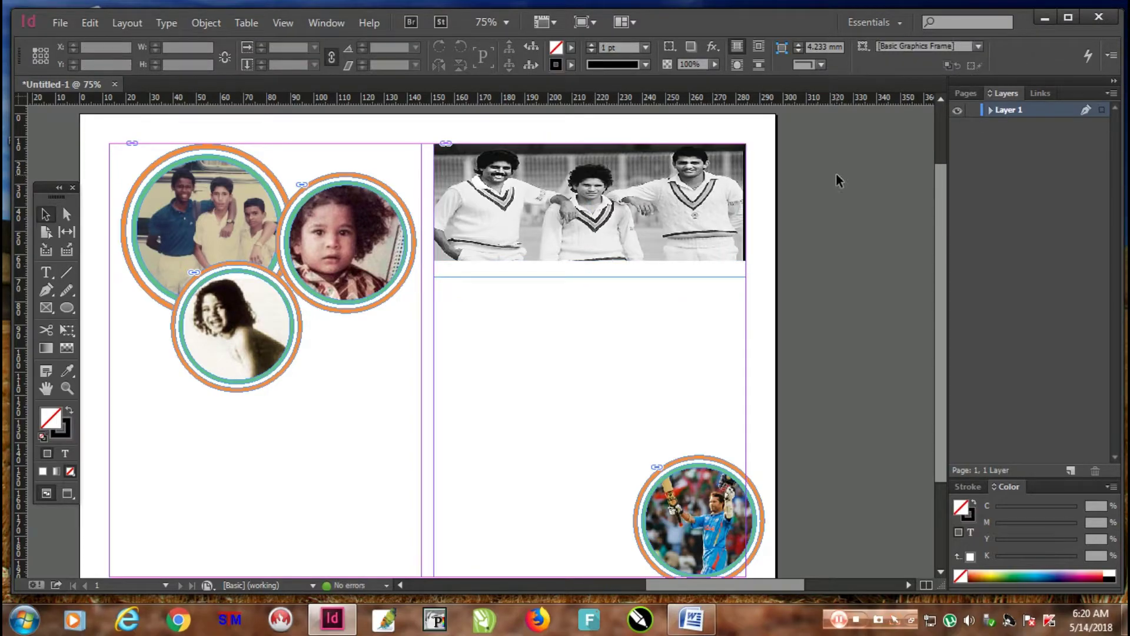
pyautogui.hotkey('ctrl', '0')
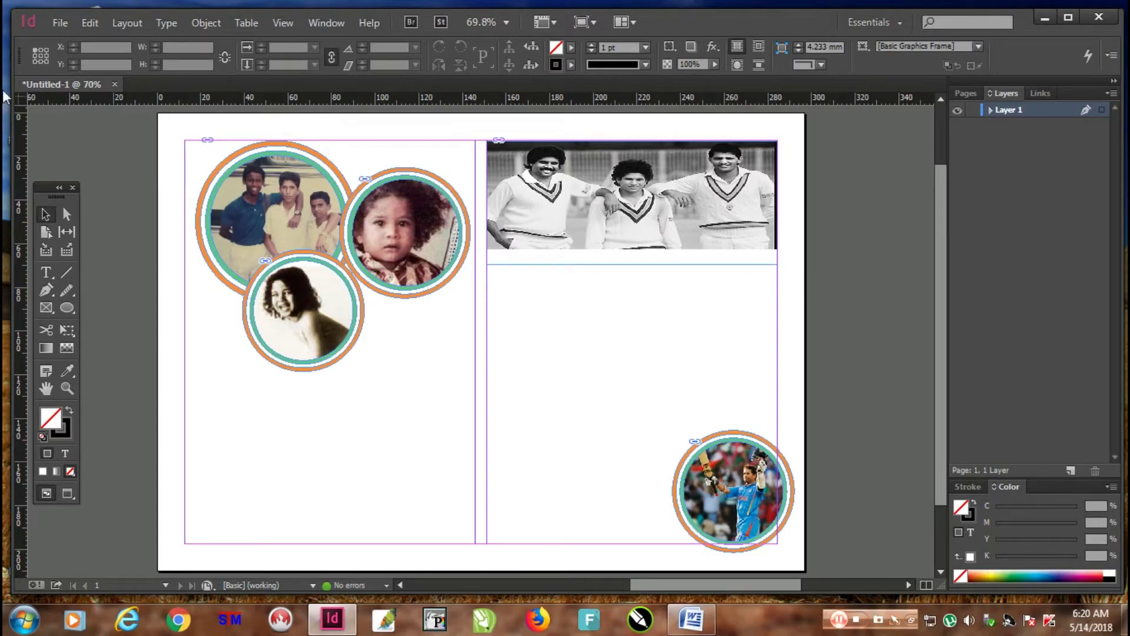
pyautogui.click(60, 23)
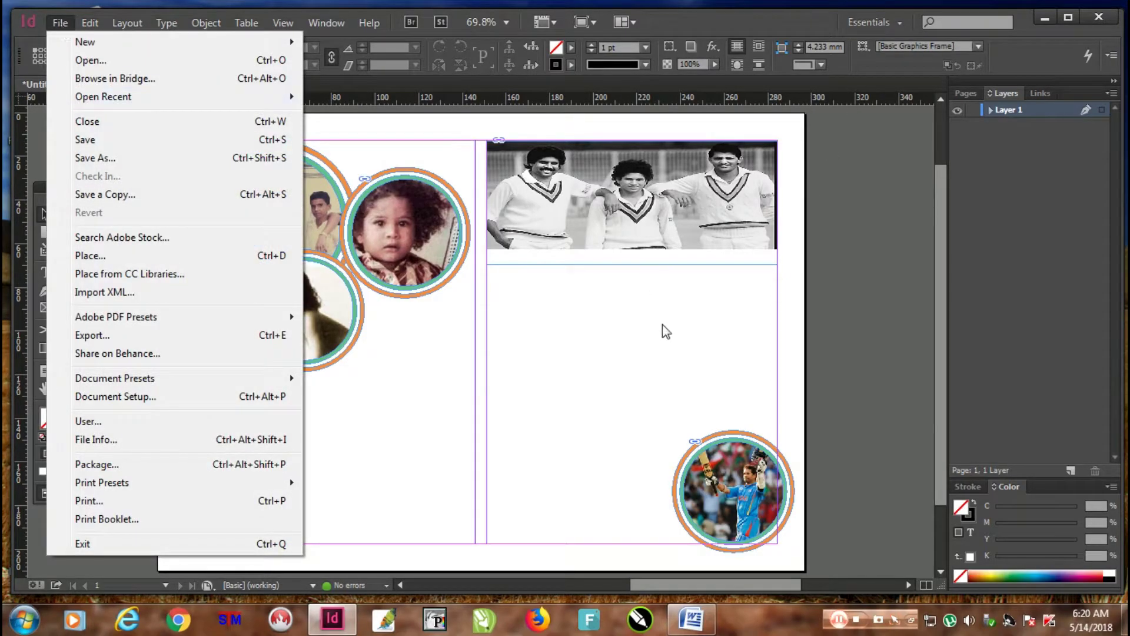
pyautogui.click(659, 286)
pyautogui.click(687, 262)
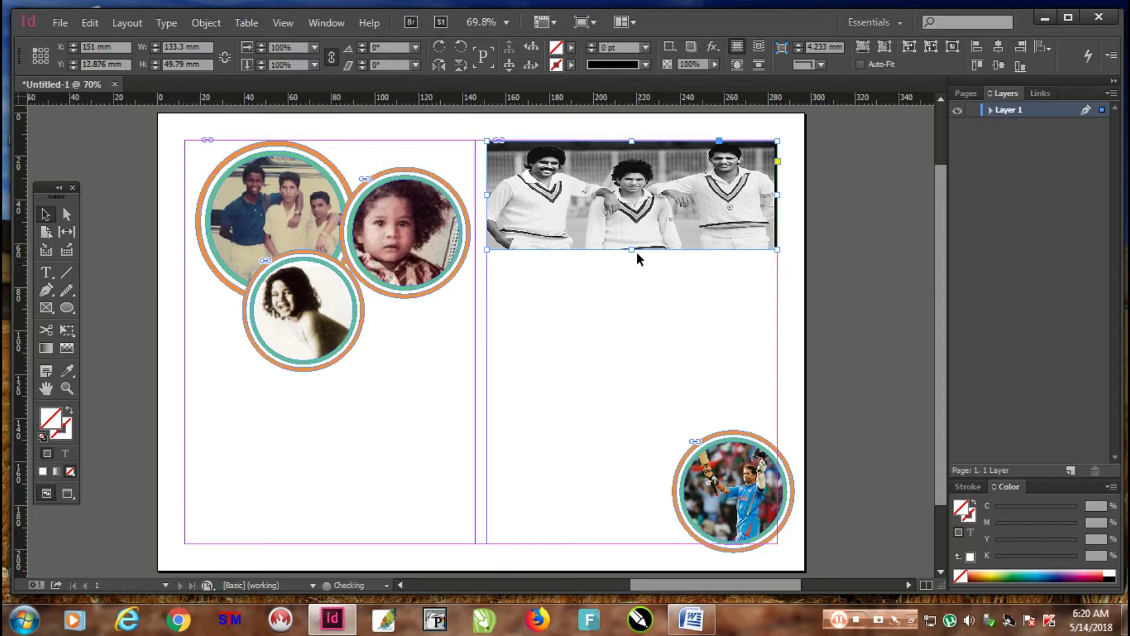
pyautogui.moveTo(634, 251); pyautogui.dragTo(636, 274)
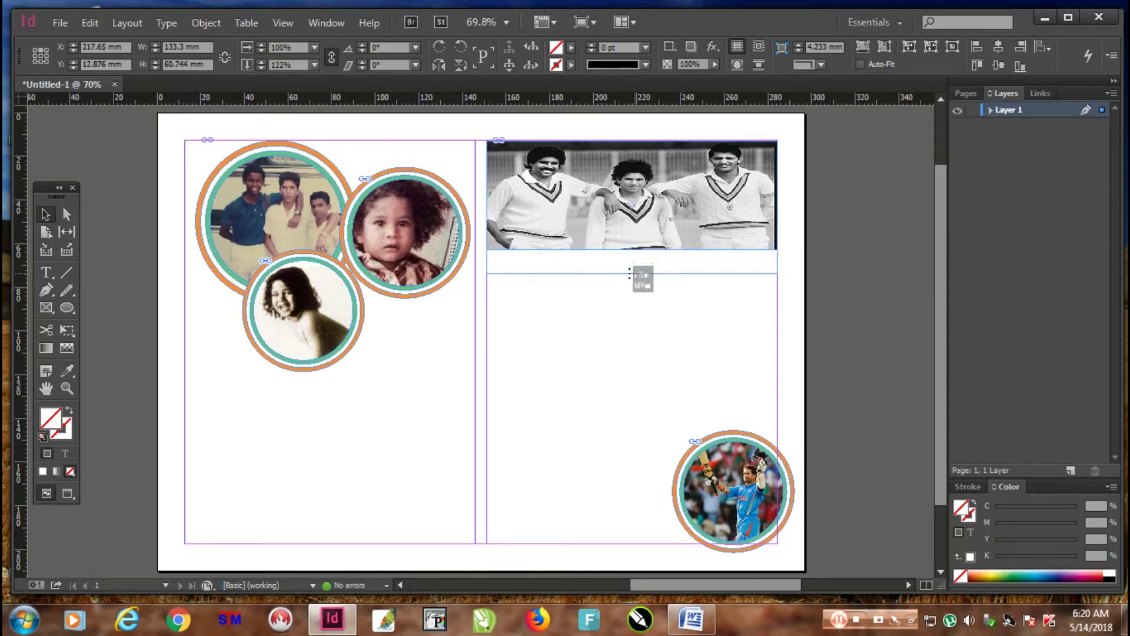
pyautogui.click(853, 210)
# Place the "Tiranga Wallpaper Indian Flag" image over the whole page and stretch its frame to 297 by 210 mm.
pyautogui.hotkey('ctrl', 'd')
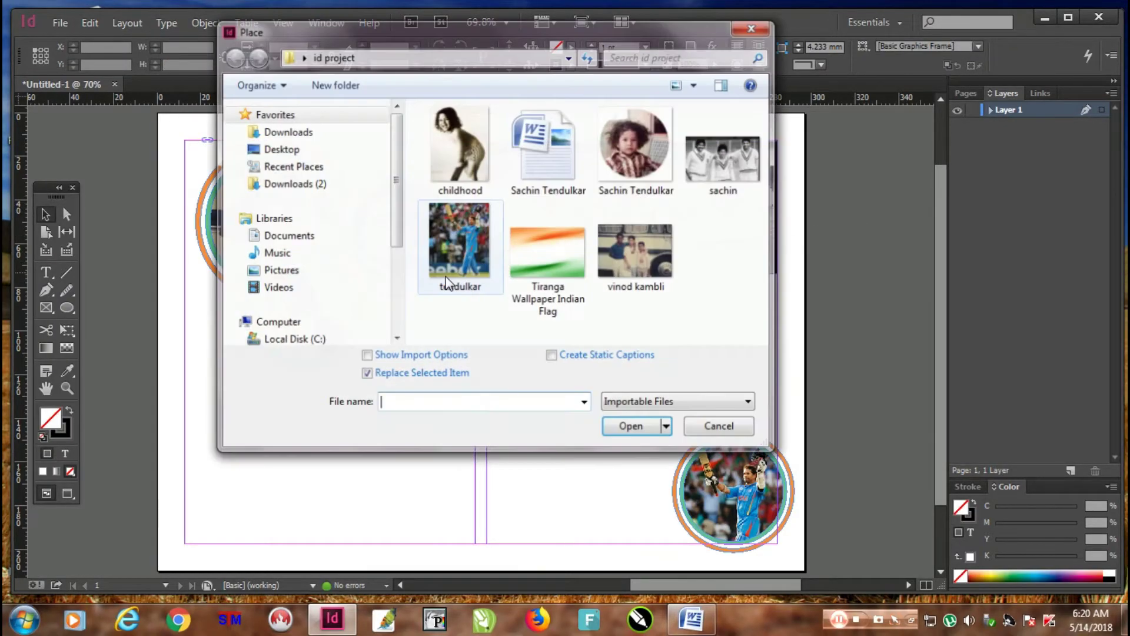
pyautogui.doubleClick(569, 250)
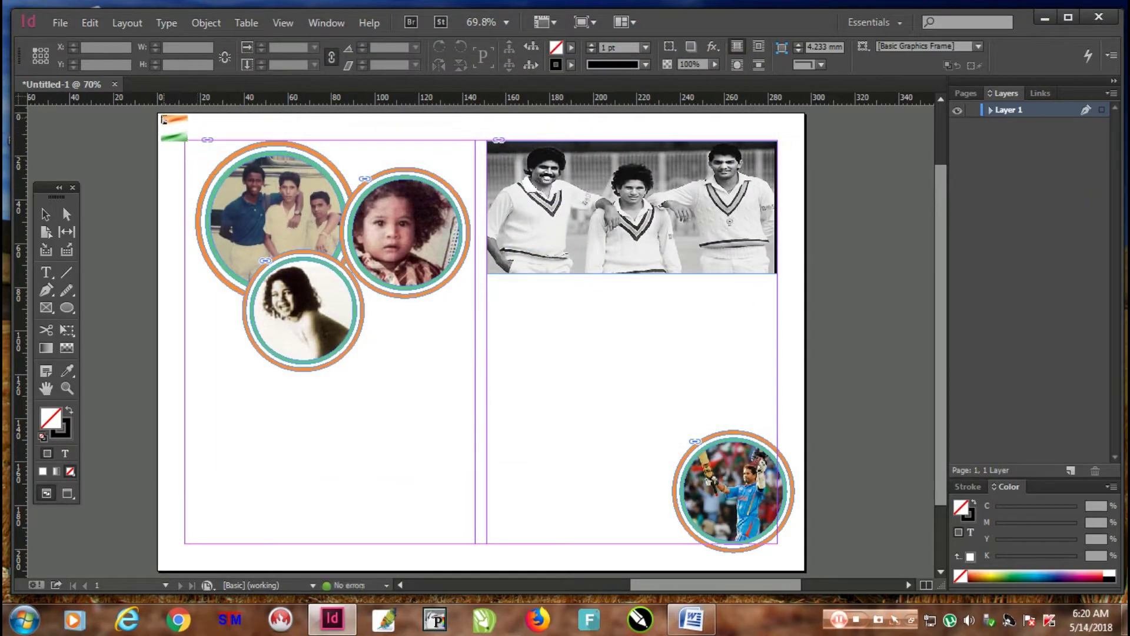
pyautogui.moveTo(158, 114); pyautogui.dragTo(805, 541)
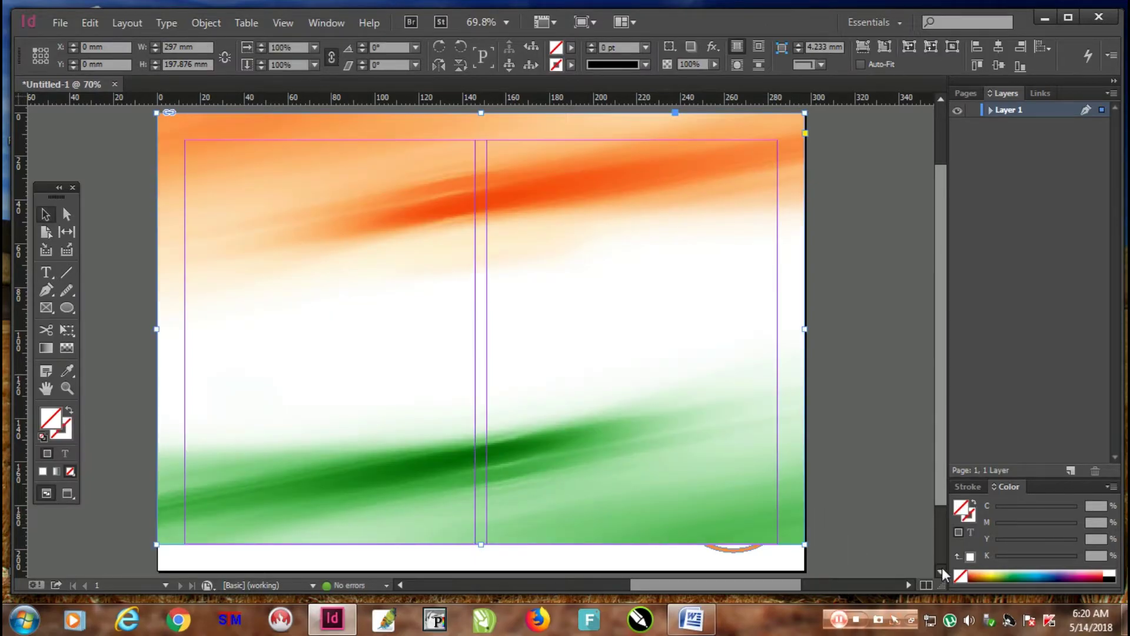
pyautogui.scroll(-2, 943, 574)
pyautogui.moveTo(483, 470); pyautogui.dragTo(481, 493)
# Send the flag image to the back behind all the photos and deselect it.
pyautogui.rightClick(379, 254)
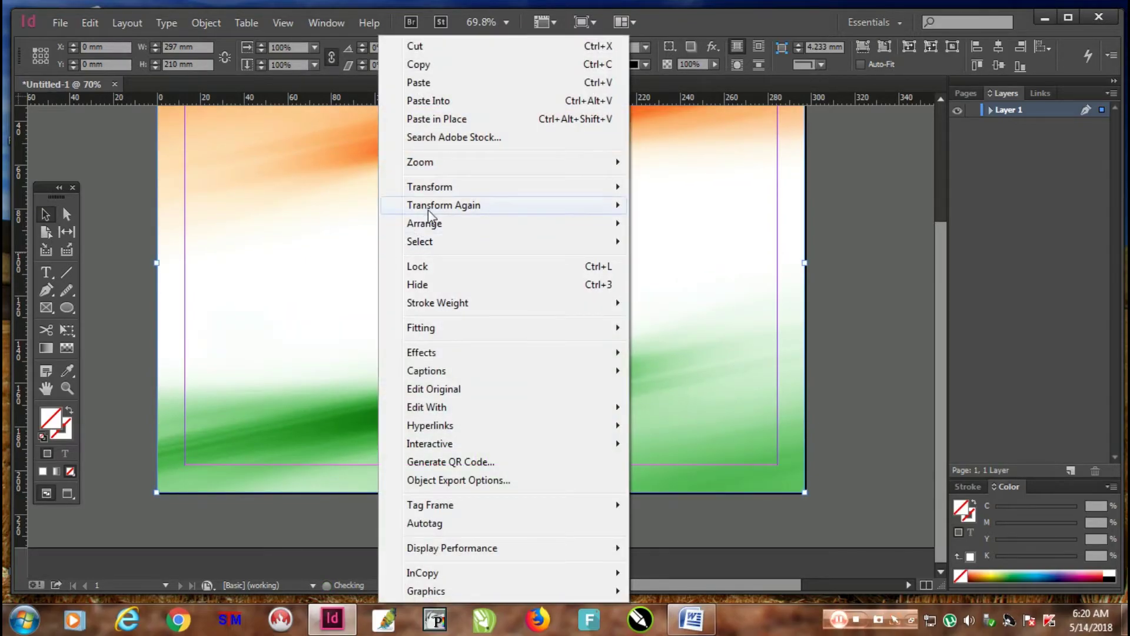
pyautogui.moveTo(435, 226)
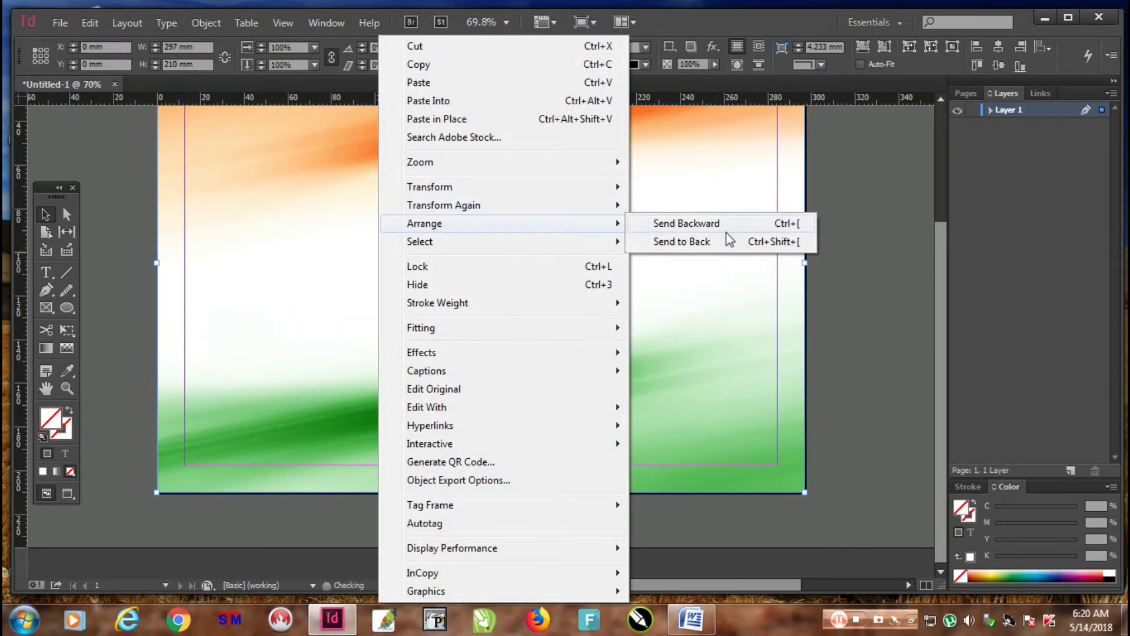
pyautogui.click(709, 243)
pyautogui.scroll(1, 786, 242)
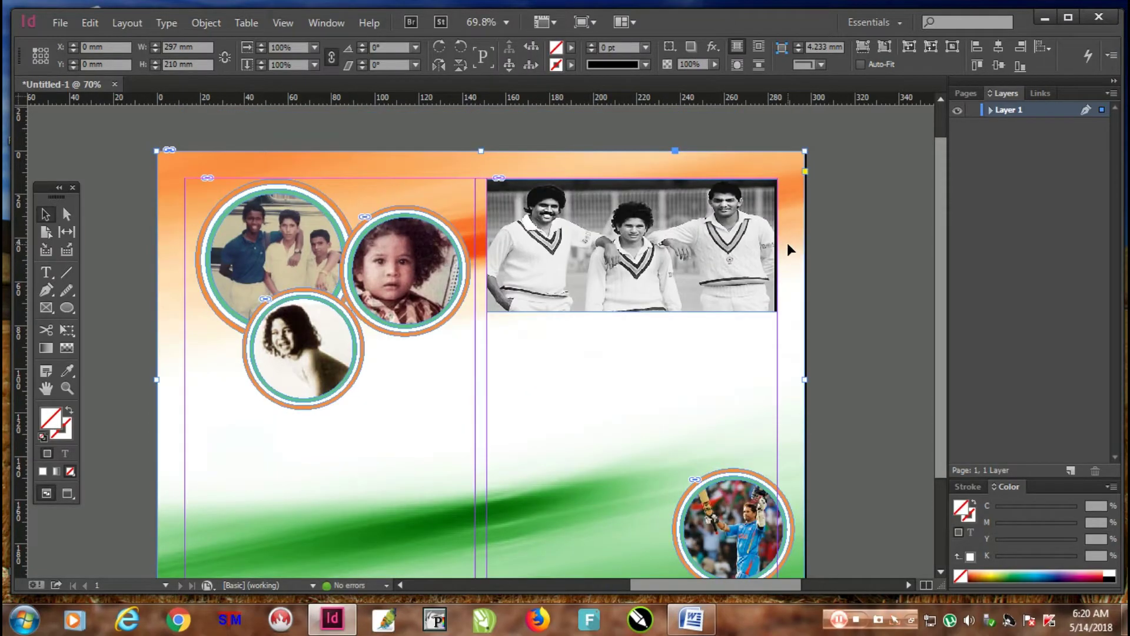
pyautogui.scroll(-1, 793, 235)
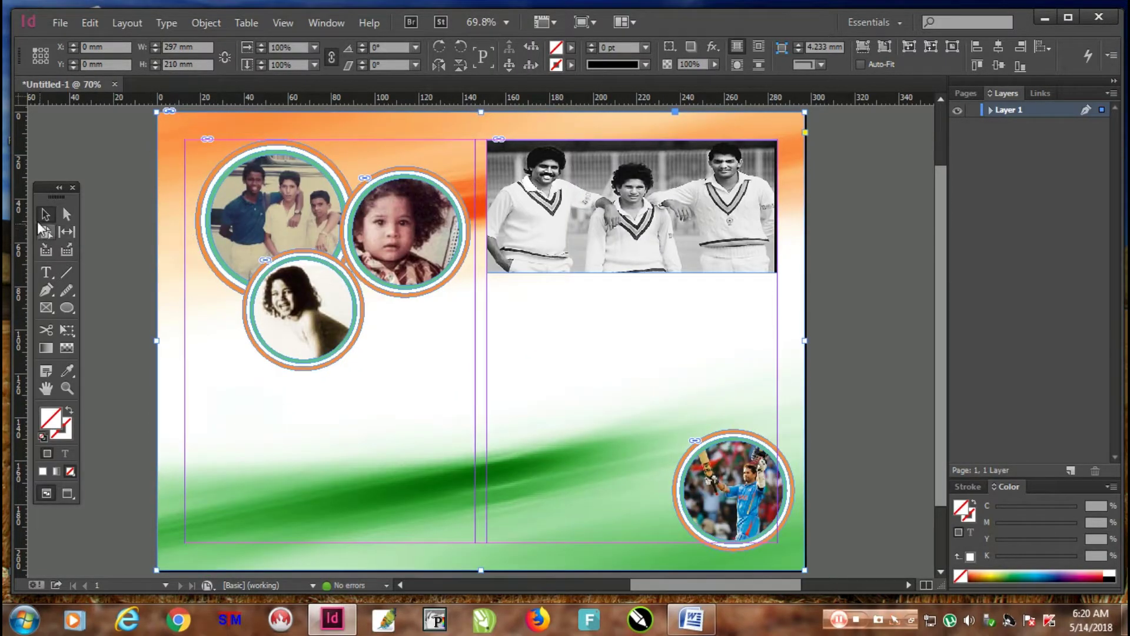
pyautogui.click(116, 145)
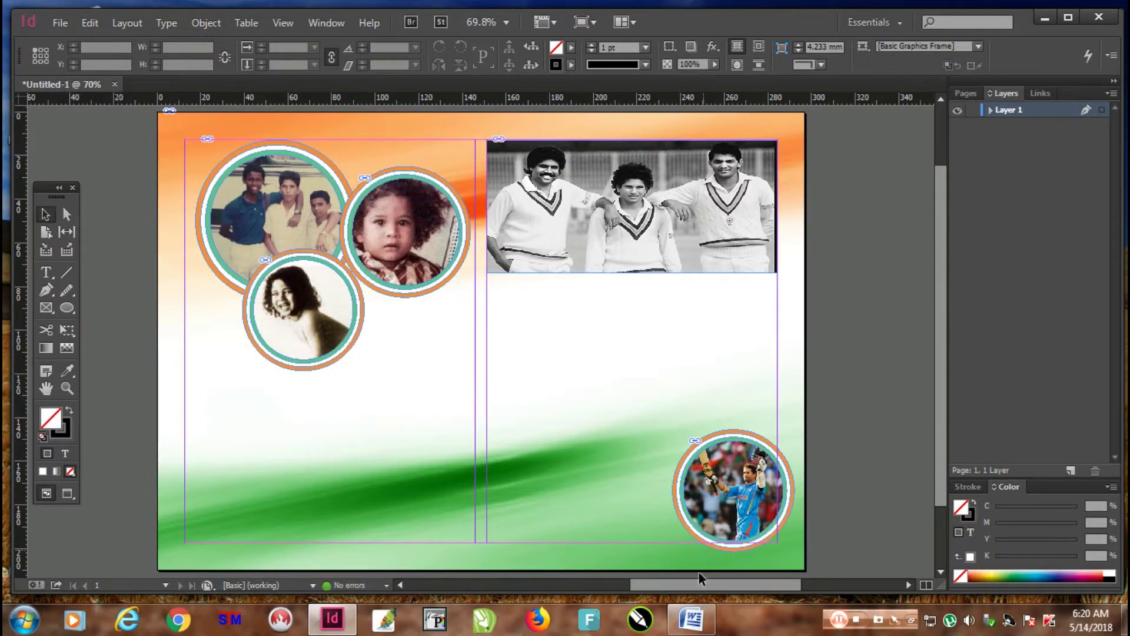
# Switch to the "Sachin Tendulkar" Word document and copy "Master Blaster" from its title.
pyautogui.click(691, 620)
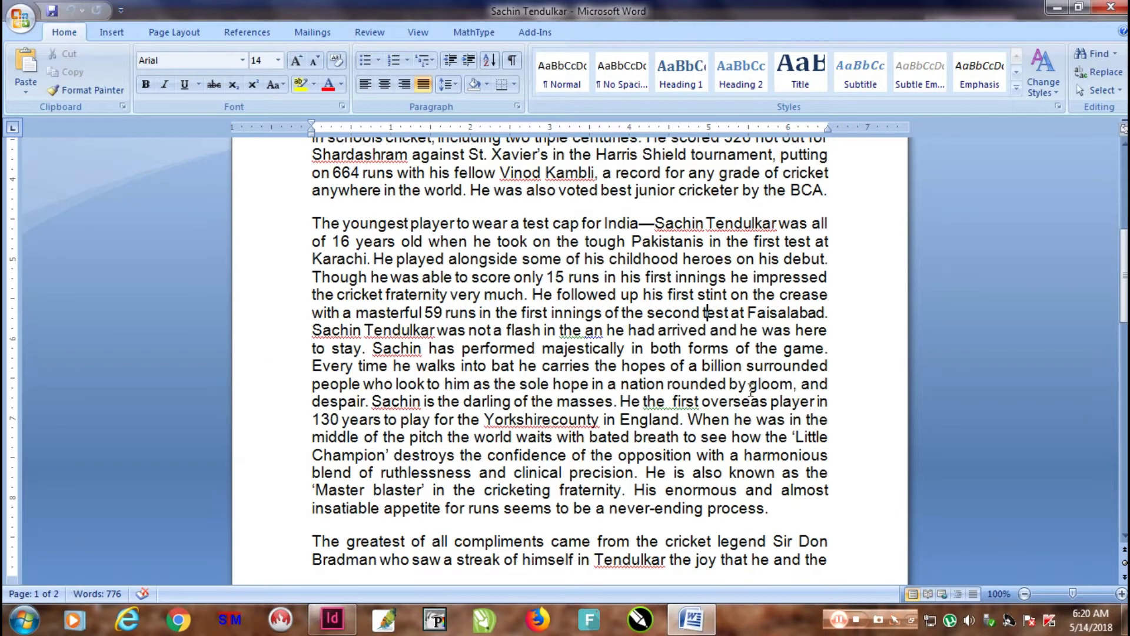
pyautogui.scroll(7, 752, 389)
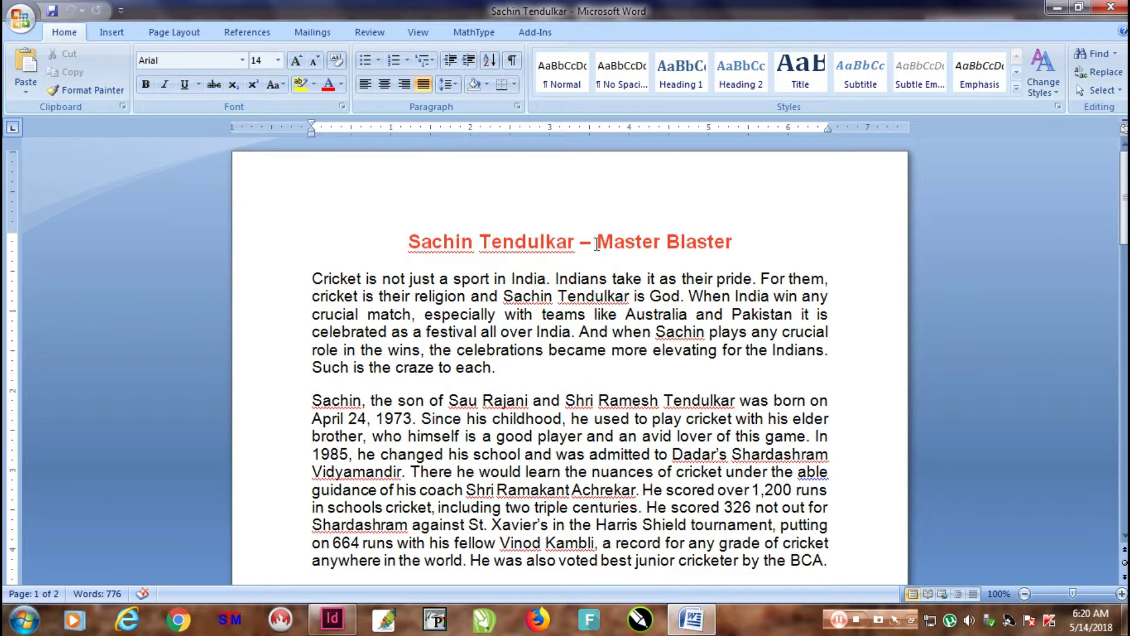
pyautogui.moveTo(599, 238); pyautogui.dragTo(733, 241)
pyautogui.hotkey('ctrl', 'c')
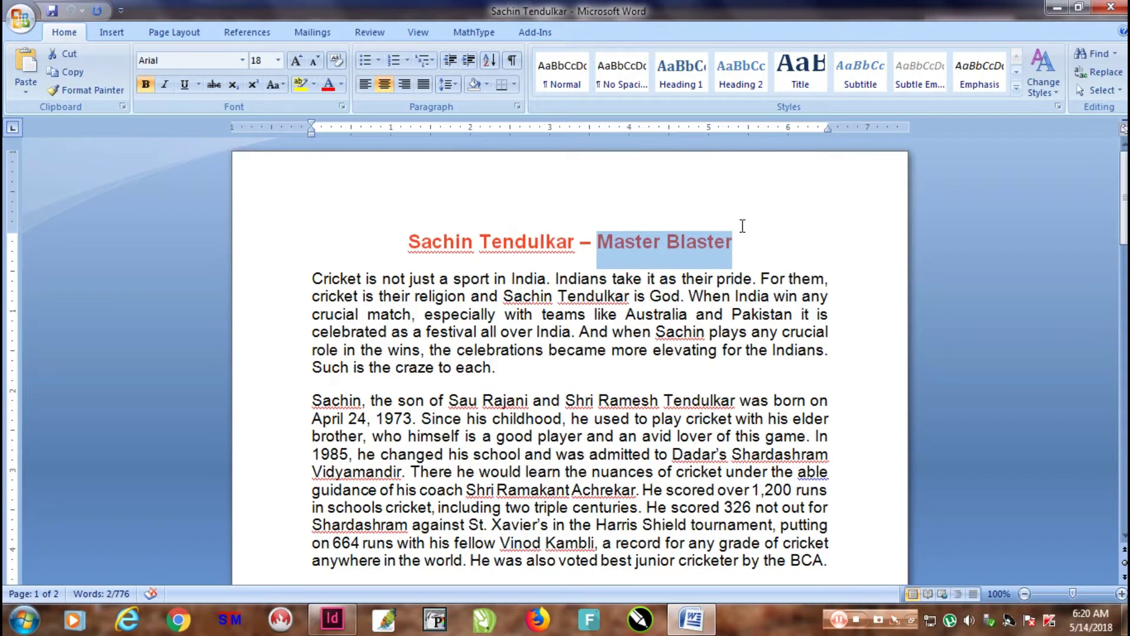
# Back in InDesign, draw a text frame about 36.5 by 13 mm below the left-column circles and paste "Master Blaster" into it, centered.
pyautogui.hotkey('alt', 'Tab')
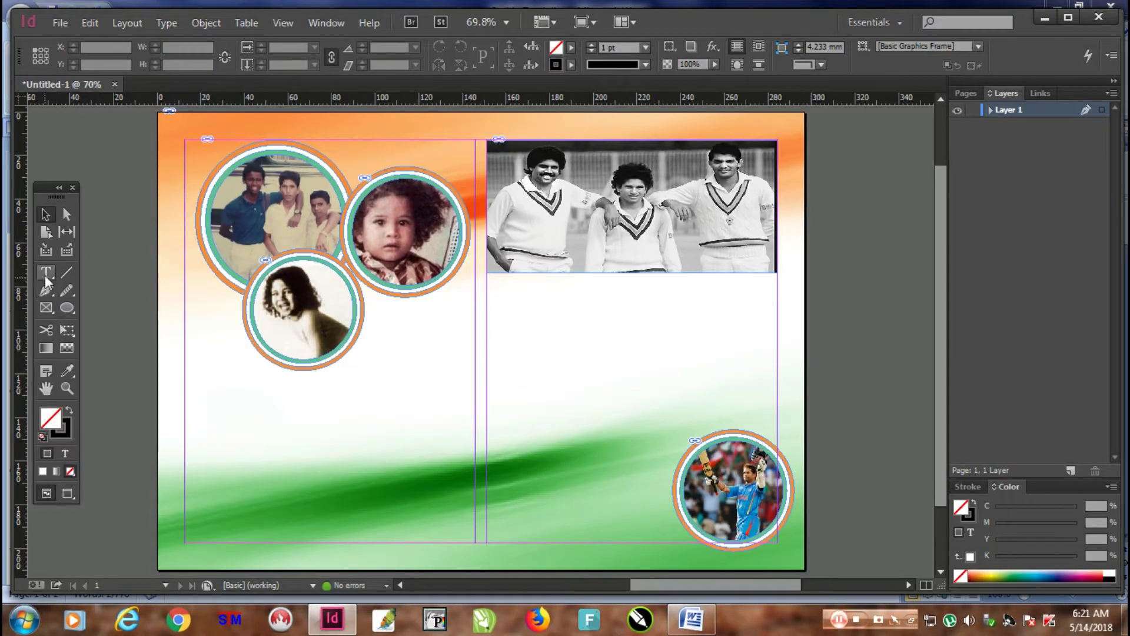
pyautogui.click(47, 273)
pyautogui.moveTo(190, 363); pyautogui.dragTo(271, 390)
pyautogui.hotkey('ctrl', 'v')
pyautogui.hotkey('ctrl', 'a')
pyautogui.hotkey('ctrl', 'shift', 'c')
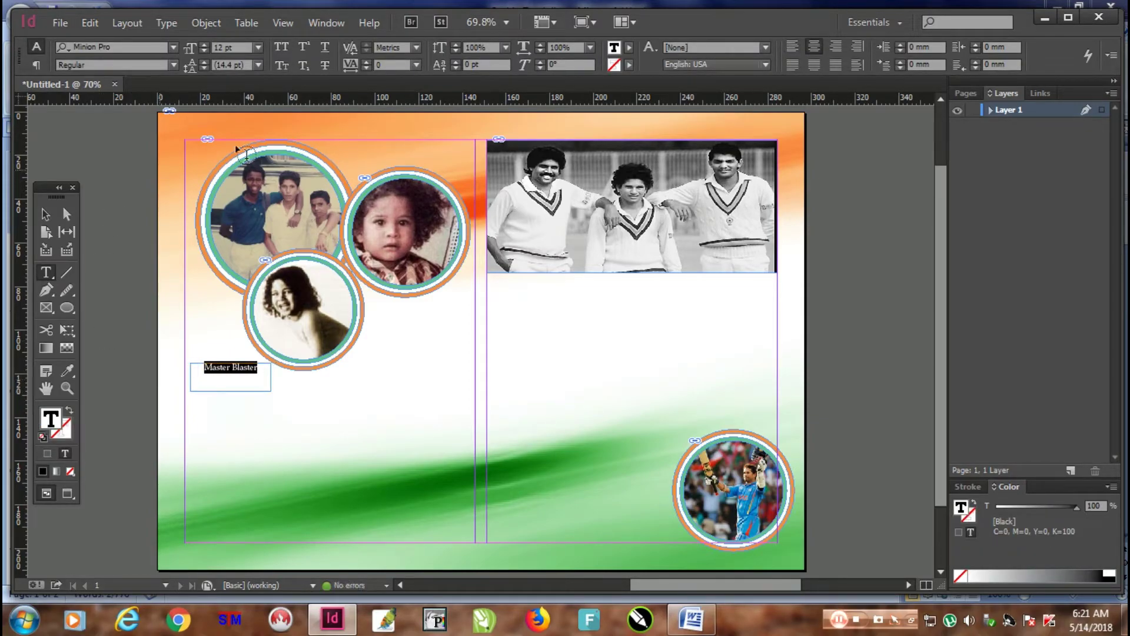
# Format the "Master Blaster" text as 16 pt Bold and move its frame slightly right and down to about X 18 mm, Y 118.5 mm.
pyautogui.click(227, 47)
pyautogui.write('16')
pyautogui.press('Return')
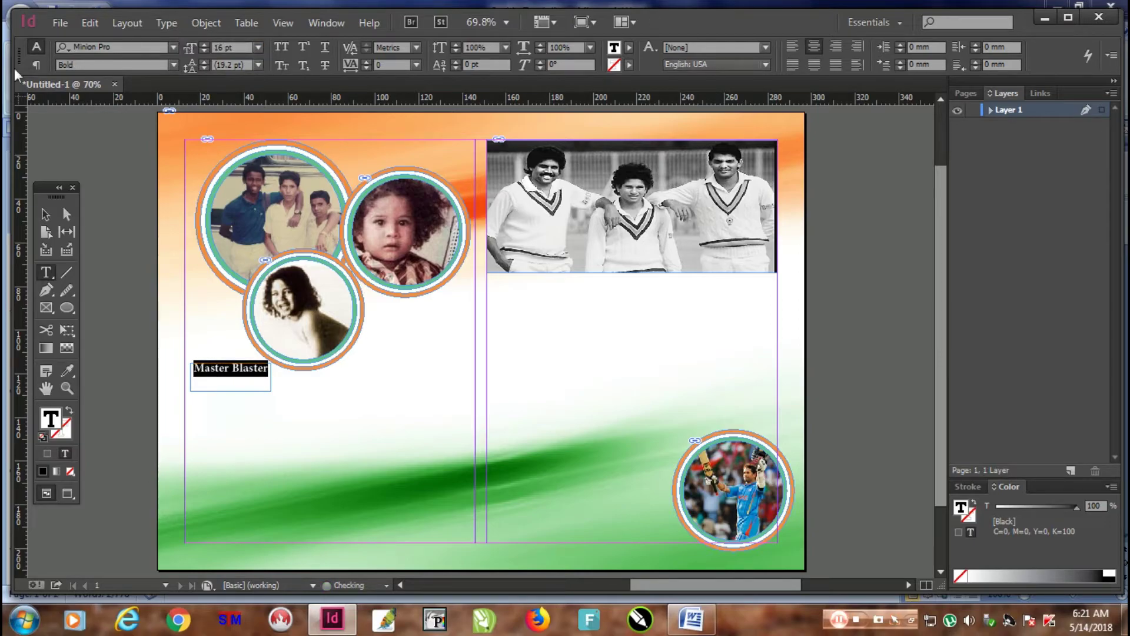
pyautogui.click(46, 214)
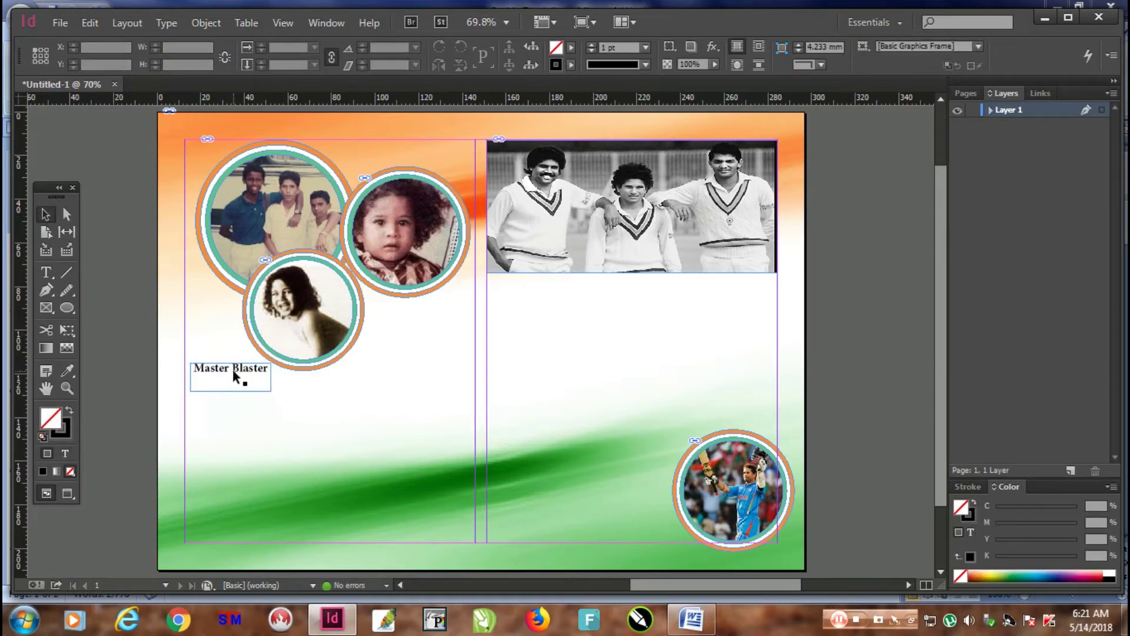
pyautogui.moveTo(234, 376); pyautogui.dragTo(243, 383)
# Switch to the "Sachin Tendulkar" Word document, copy "Sachin Tendulkar" from its title and return to InDesign.
pyautogui.hotkey('alt', 'Tab')
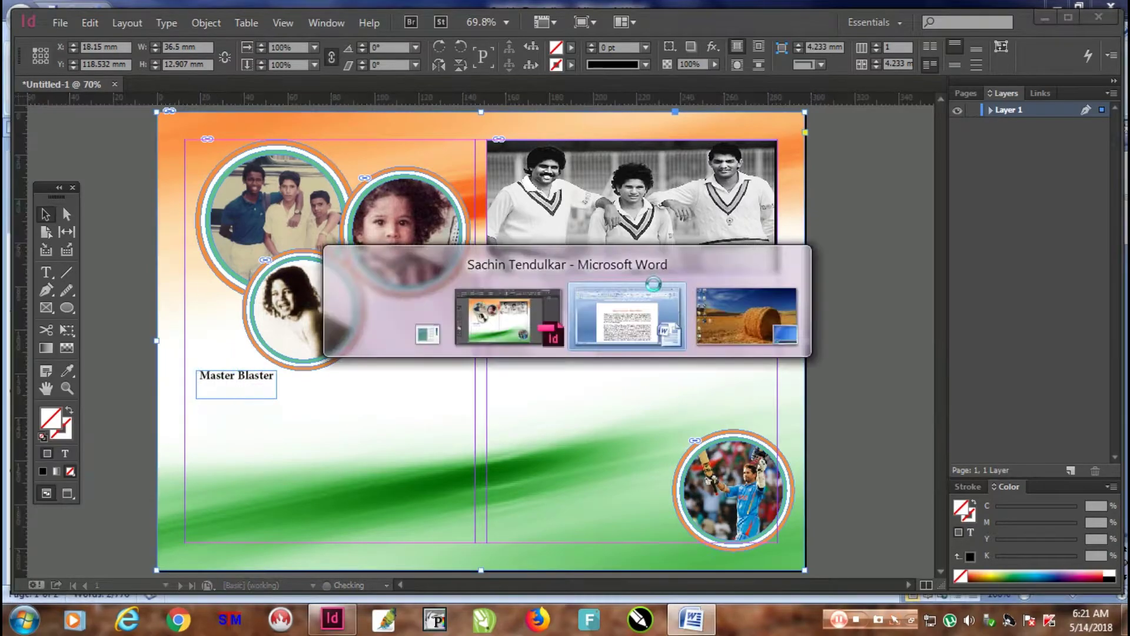
pyautogui.moveTo(571, 248); pyautogui.dragTo(404, 246)
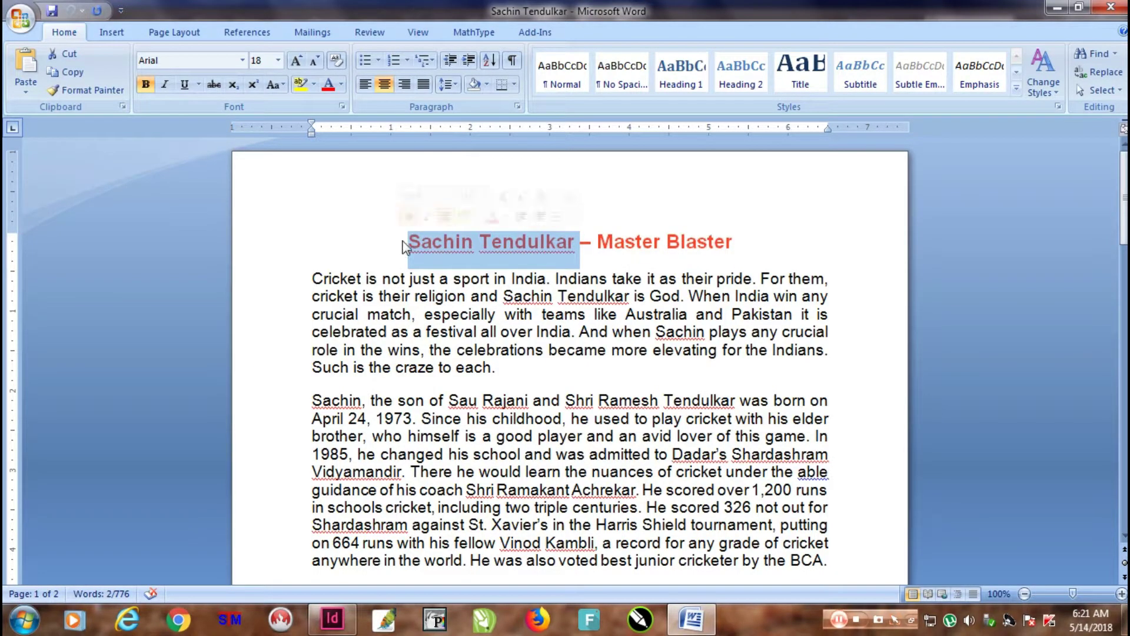
pyautogui.hotkey('alt', 'Tab')
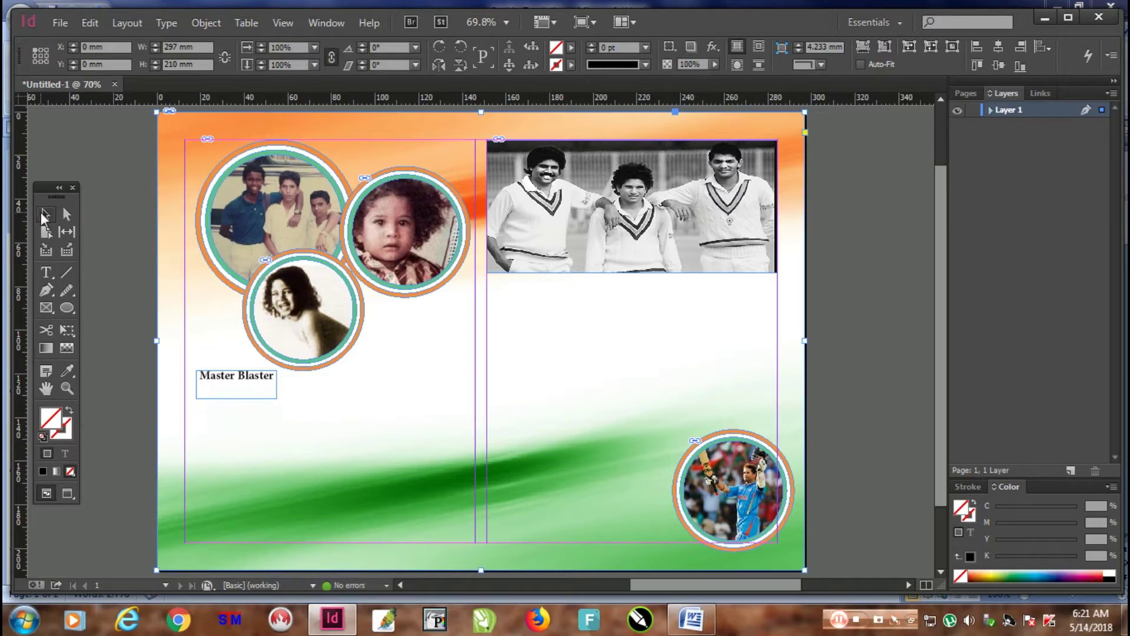
# Draw a text frame about 133.3 by 14.6 mm below "Master Blaster" across the left column and paste "Sachin Tendulkar" into it, centered.
pyautogui.click(46, 272)
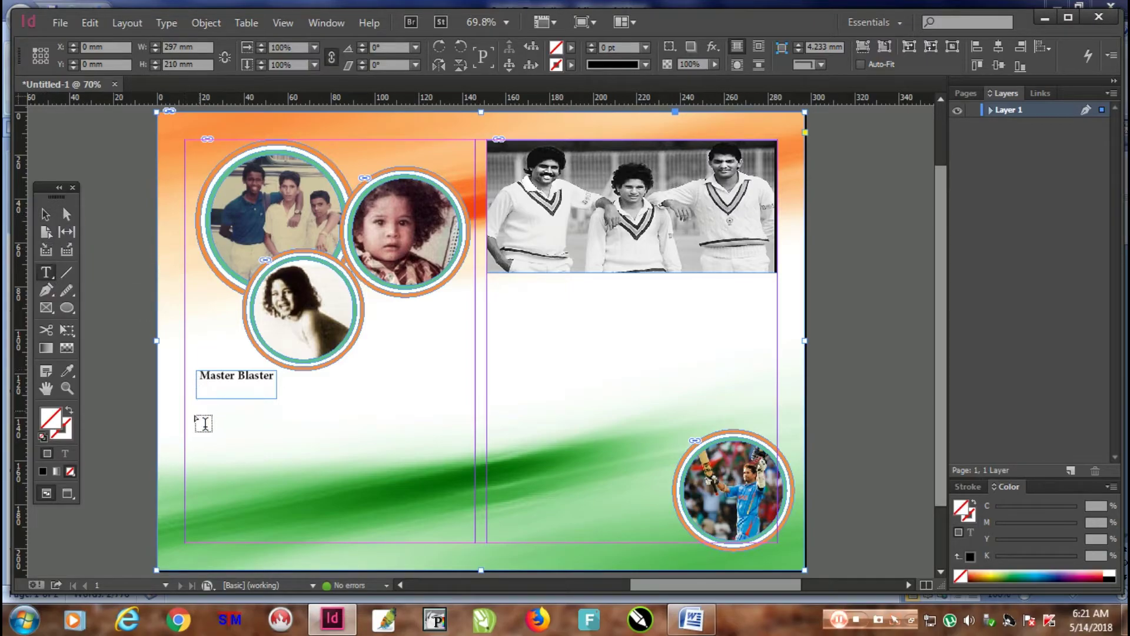
pyautogui.moveTo(186, 409); pyautogui.dragTo(474, 443)
pyautogui.hotkey('ctrl', 'v')
pyautogui.hotkey('ctrl', 'a')
pyautogui.hotkey('ctrl', 'shift', 'c')
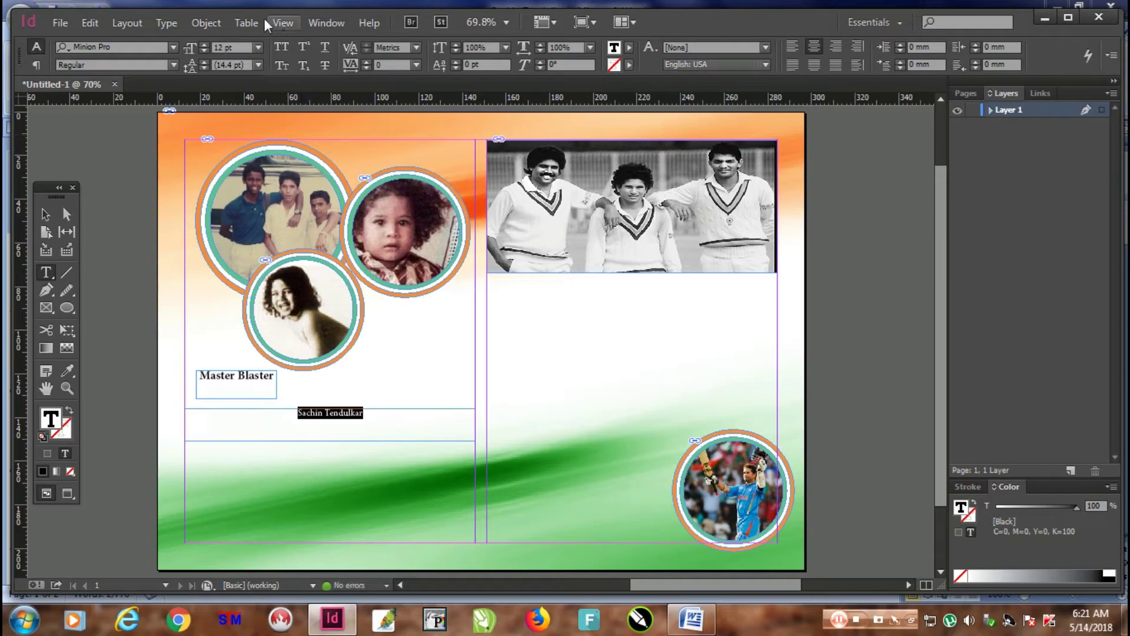
# Format the "Sachin Tendulkar" heading in Aardvark Bold at 36 pt.
pyautogui.click(173, 48)
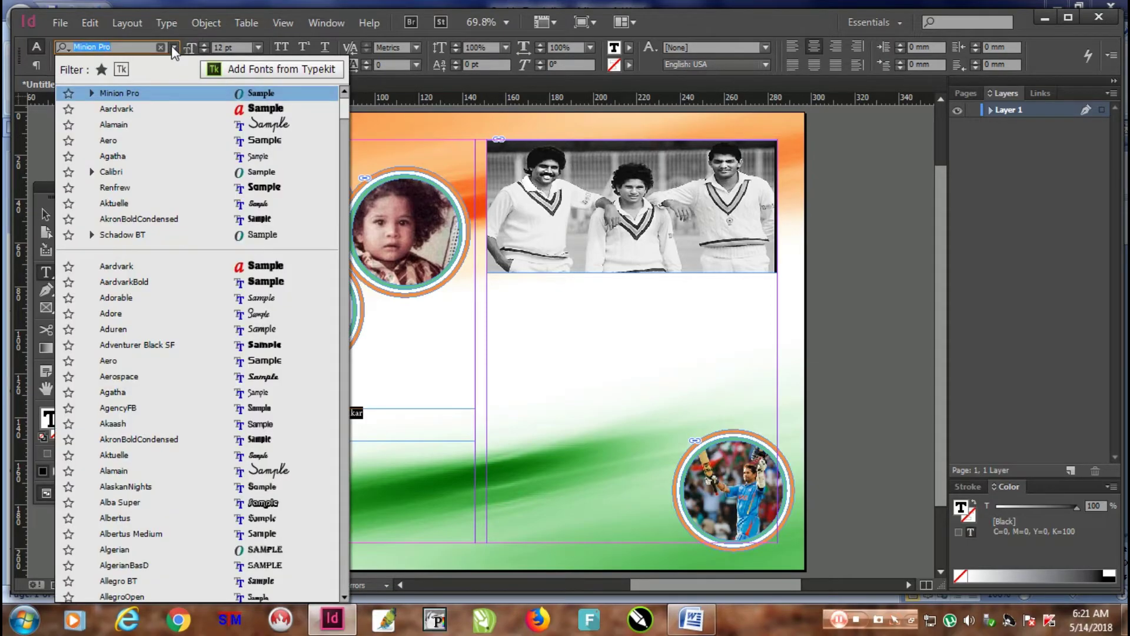
pyautogui.click(141, 108)
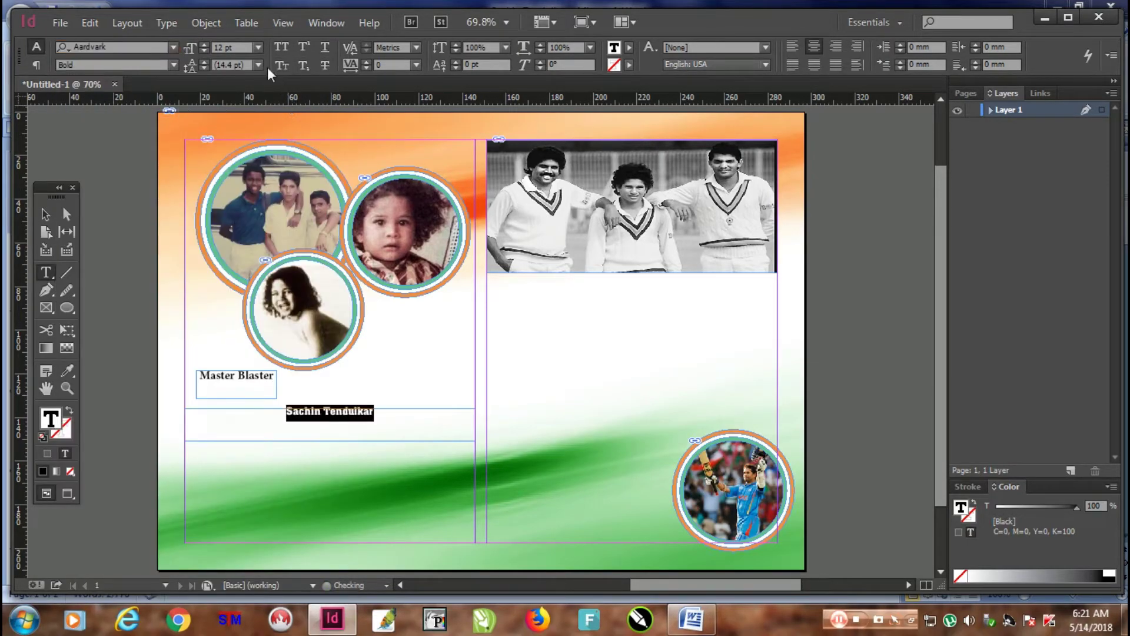
pyautogui.click(258, 47)
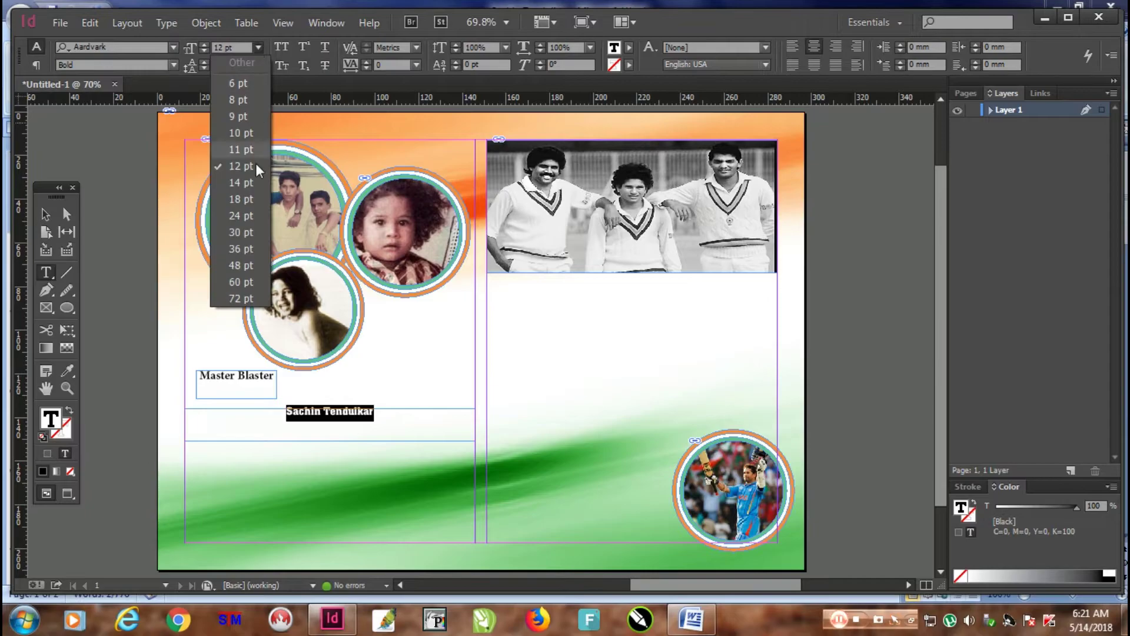
pyautogui.click(241, 249)
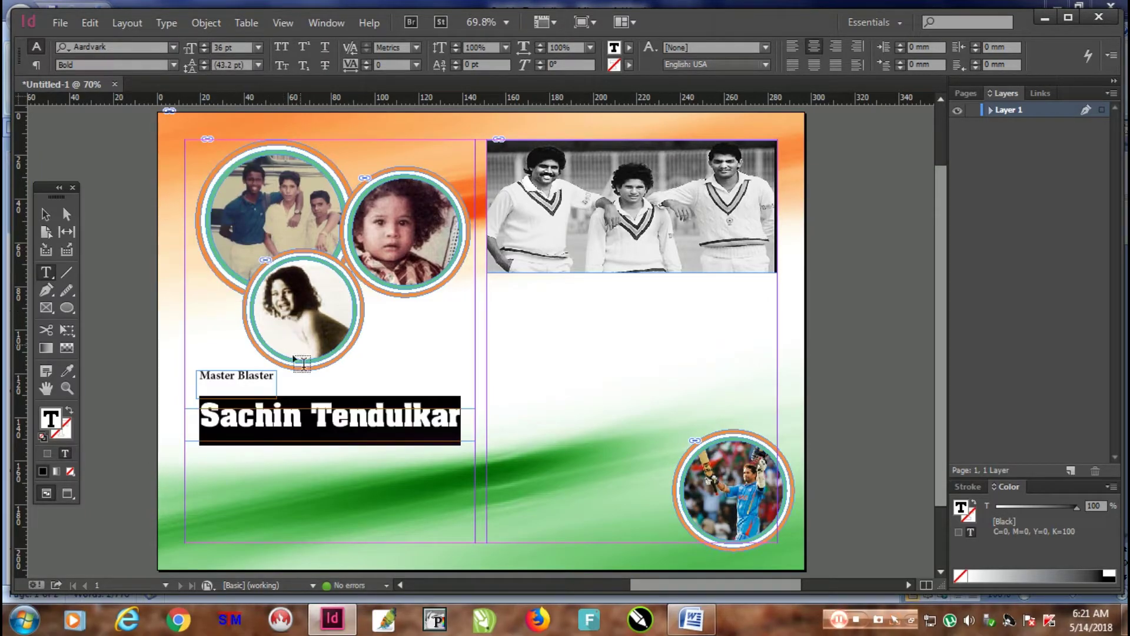
# Widen the "Master Blaster" frame to about 53.9 mm and place it just above the large heading at about X 15.6 mm, Y 123.1 mm.
pyautogui.click(254, 379)
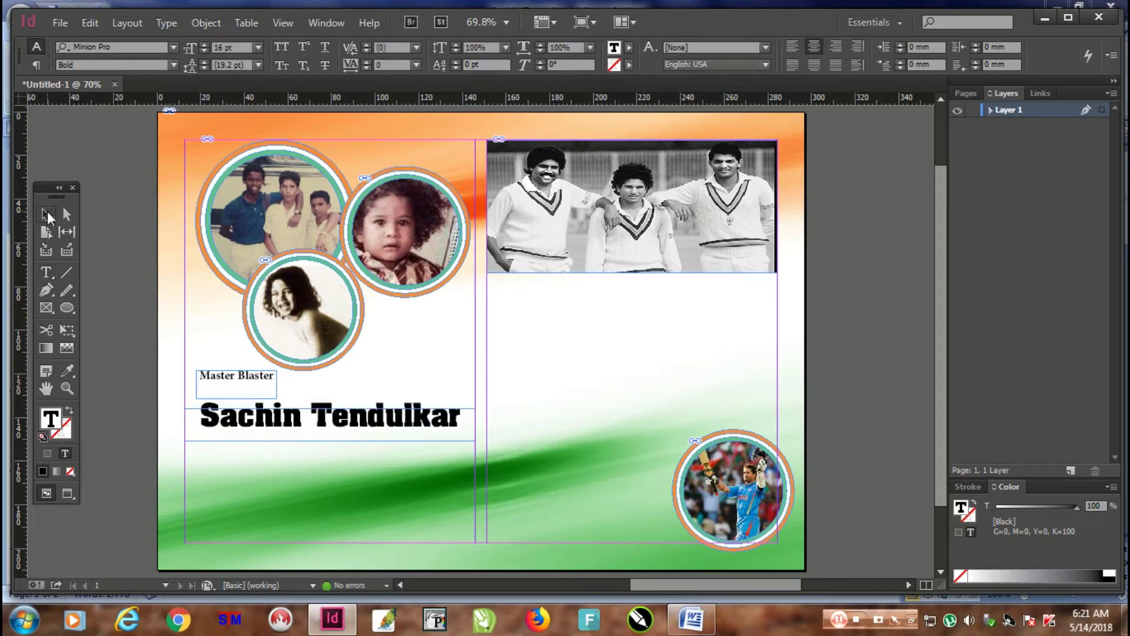
pyautogui.click(46, 214)
pyautogui.moveTo(277, 386)
pyautogui.mouseDown()
pyautogui.moveTo(316, 387)
pyautogui.moveTo(255, 386)
pyautogui.mouseUp()
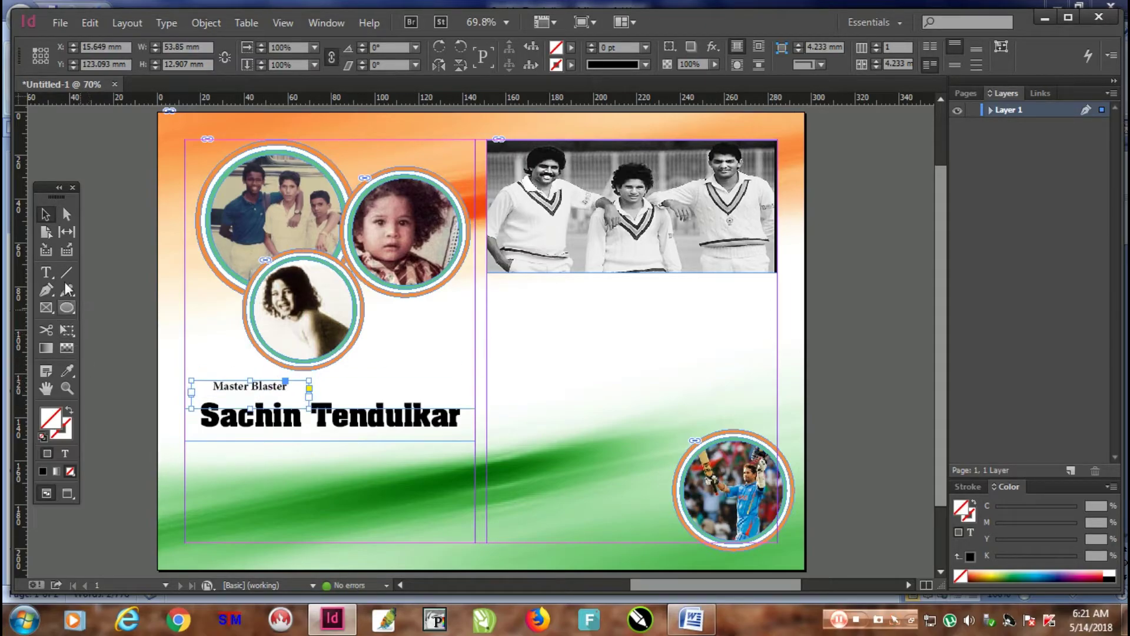
# Set the "Master Blaster" text size to 25 pt.
pyautogui.click(47, 272)
pyautogui.tripleClick(234, 386)
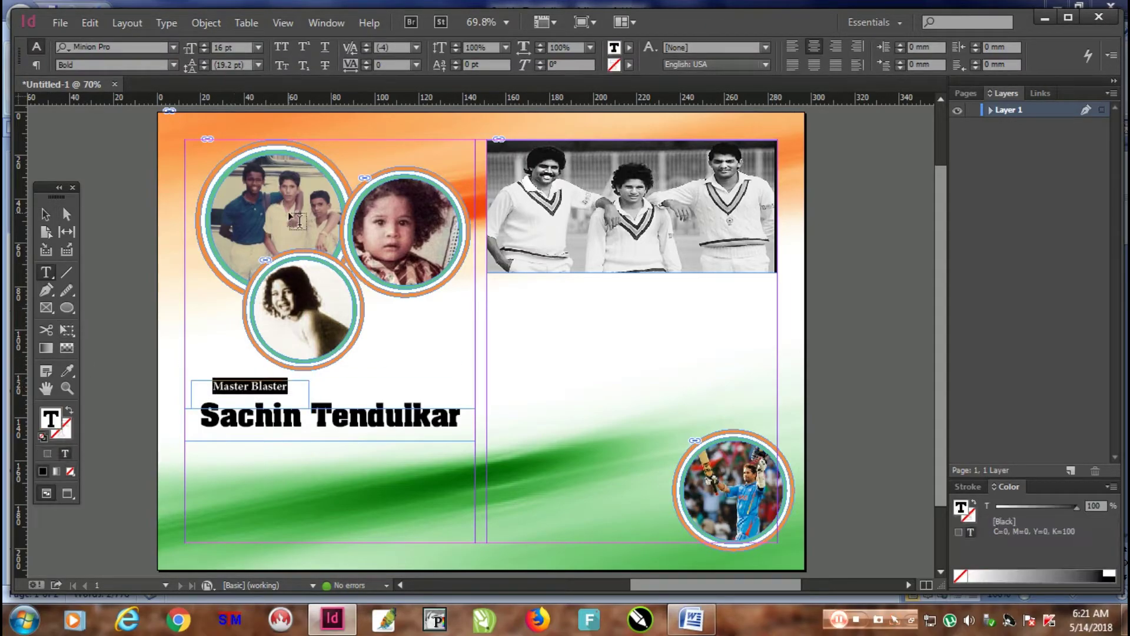
pyautogui.click(239, 44)
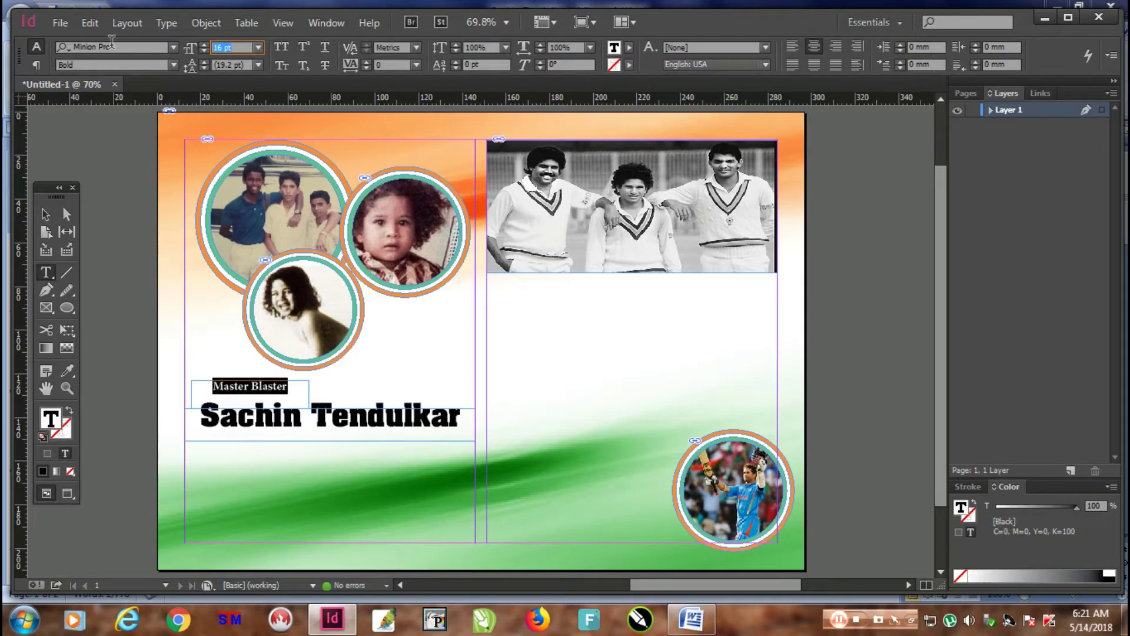
pyautogui.write('25')
pyautogui.press('Return')
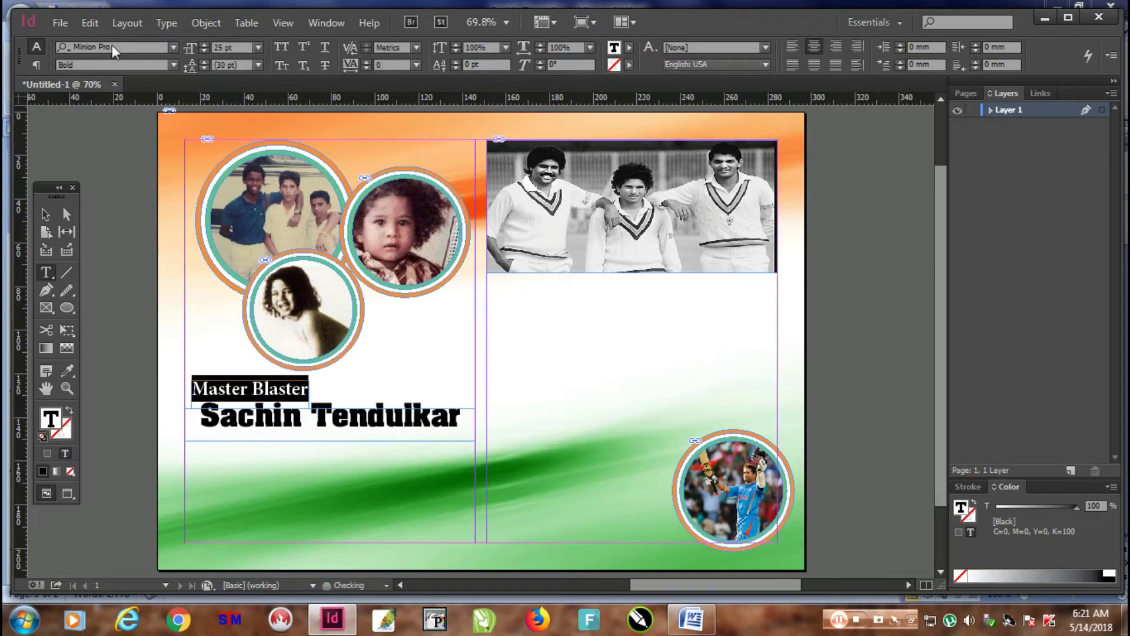
# Nudge the "Master Blaster" frame slightly up, then the "Sachin Tendulkar" frame up to about Y 133.9 mm, and deselect.
pyautogui.click(44, 215)
pyautogui.press('Up')
pyautogui.press('Up')
pyautogui.press('Up')
pyautogui.press('Up')
pyautogui.press('Up')
pyautogui.press('Up')
pyautogui.press('Up')
pyautogui.press('Up')
pyautogui.click(371, 433)
pyautogui.press('Up')
pyautogui.press('Up')
pyautogui.press('Up')
pyautogui.press('Up')
pyautogui.press('Up')
pyautogui.press('Up')
pyautogui.press('Up')
pyautogui.press('Up')
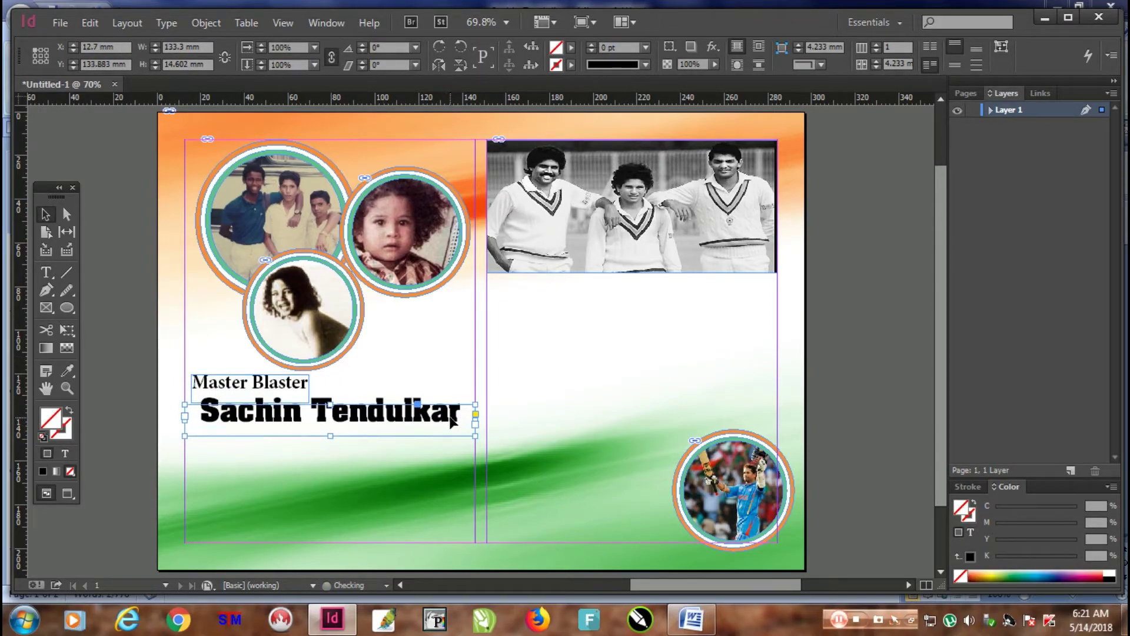
pyautogui.click(122, 224)
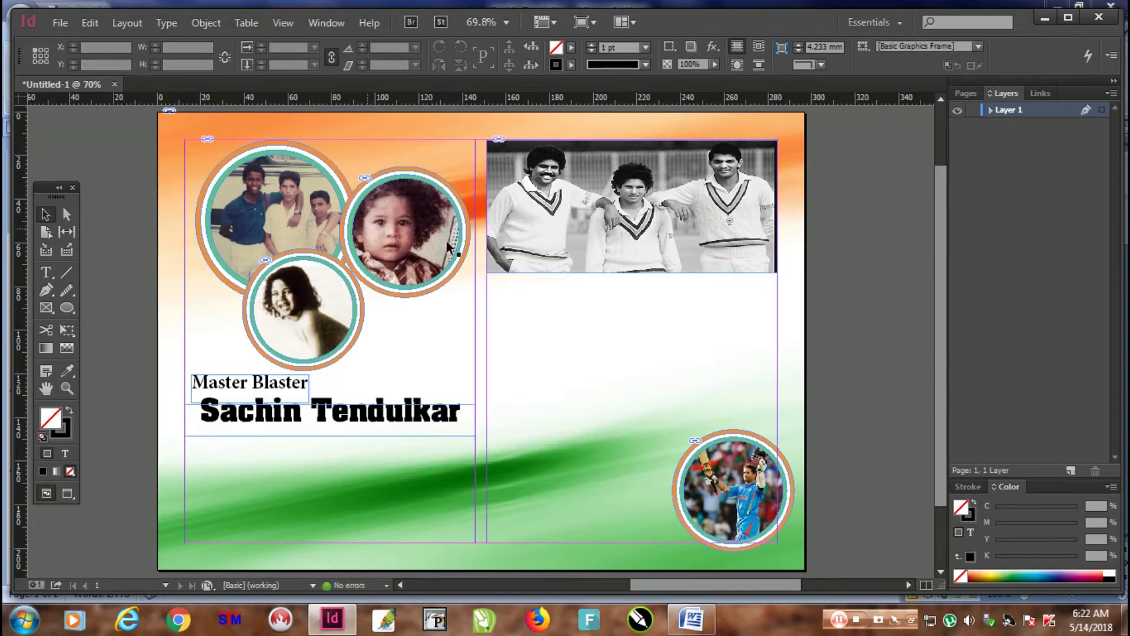
# Copy the first two body paragraphs, from "Cricket is not just a sport" to "by the BCA.", from the Word document and return to InDesign.
pyautogui.hotkey('alt', 'Tab')
pyautogui.moveTo(312, 281); pyautogui.dragTo(830, 513)
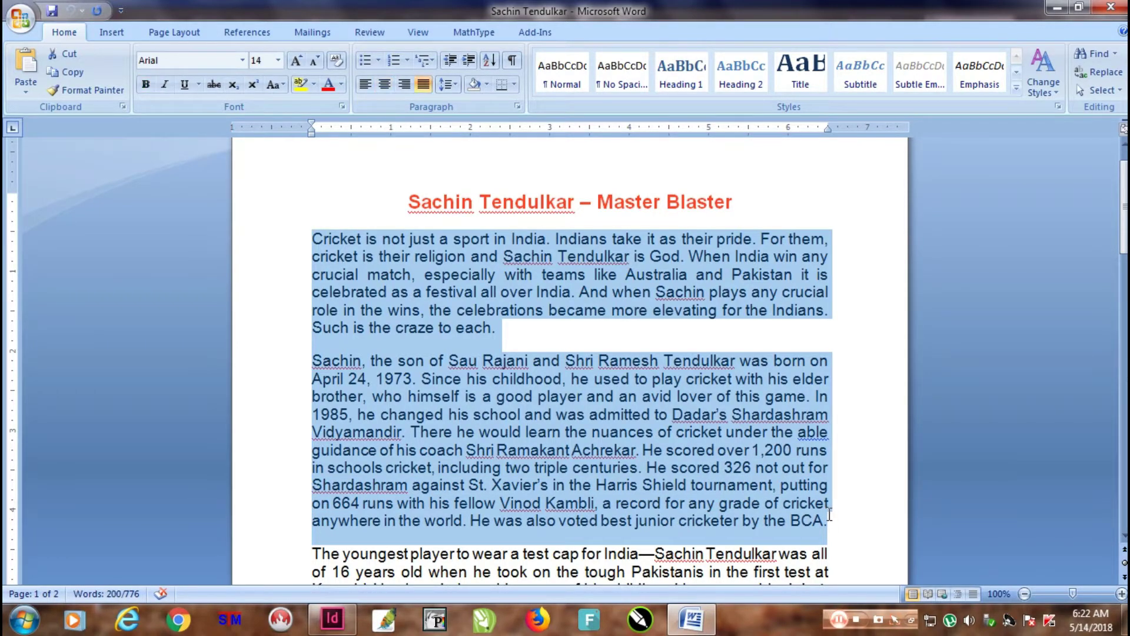
pyautogui.hotkey('alt', 'Tab')
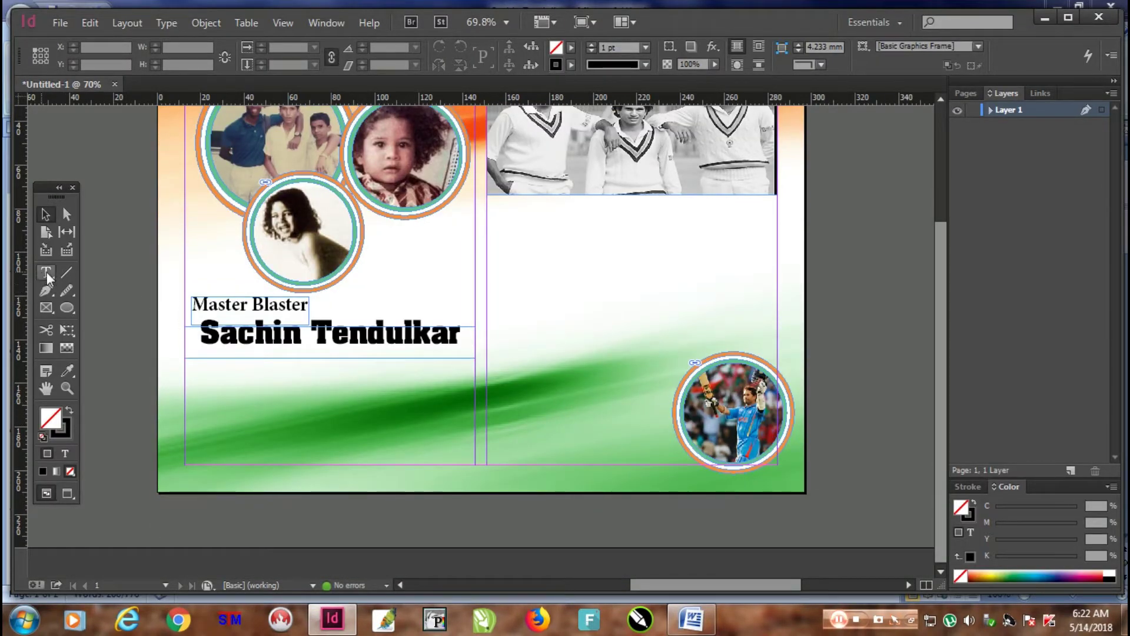
# Draw a text frame about 133.3 by 31 mm below the "Sachin Tendulkar" heading, paste the copied paragraphs into it and justify them.
pyautogui.click(46, 273)
pyautogui.moveTo(186, 371); pyautogui.dragTo(471, 440)
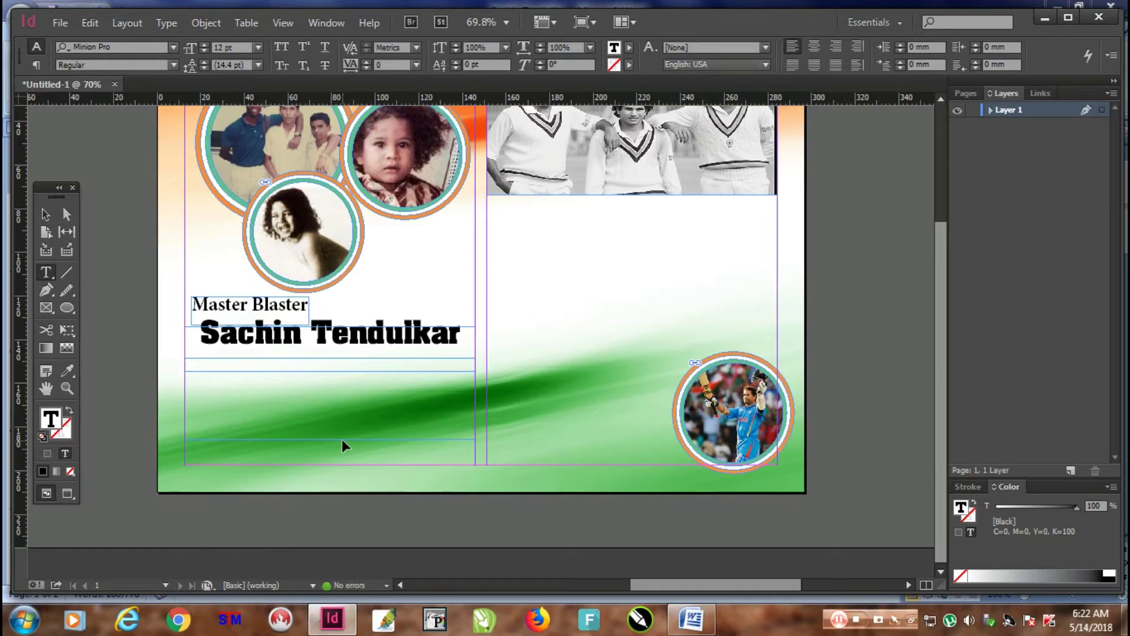
pyautogui.hotkey('ctrl', 'v')
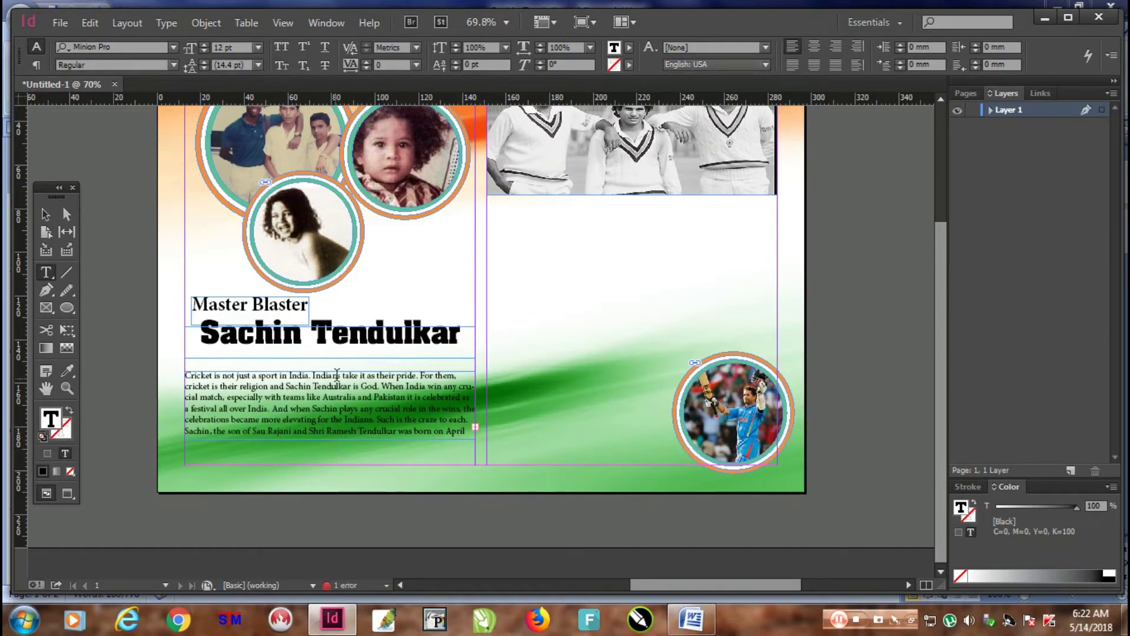
pyautogui.hotkey('ctrl', 'a')
pyautogui.hotkey('ctrl', 'shift', 'j')
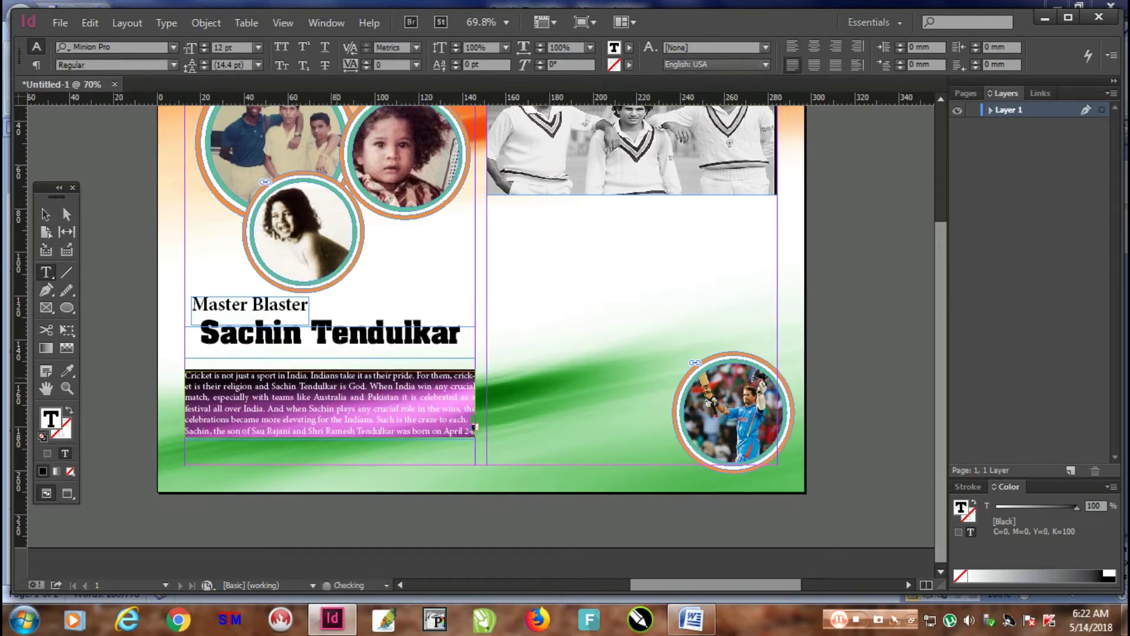
# Set the body text to 14 pt and extend its frame down to the bottom margin, about 42.8 mm tall.
pyautogui.click(226, 47)
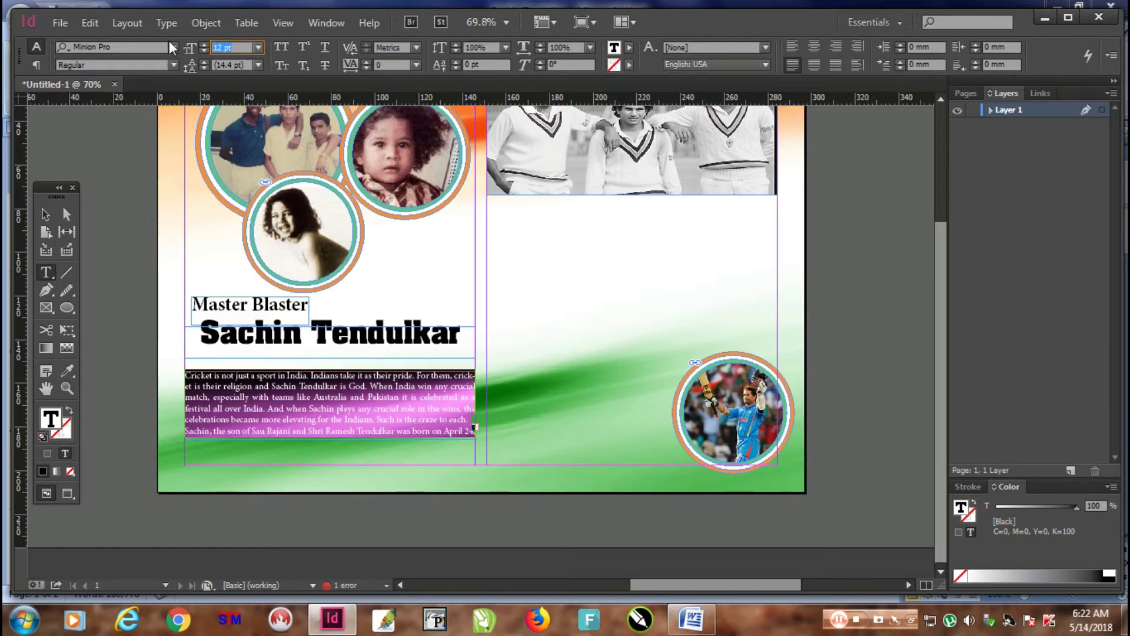
pyautogui.press('Return')
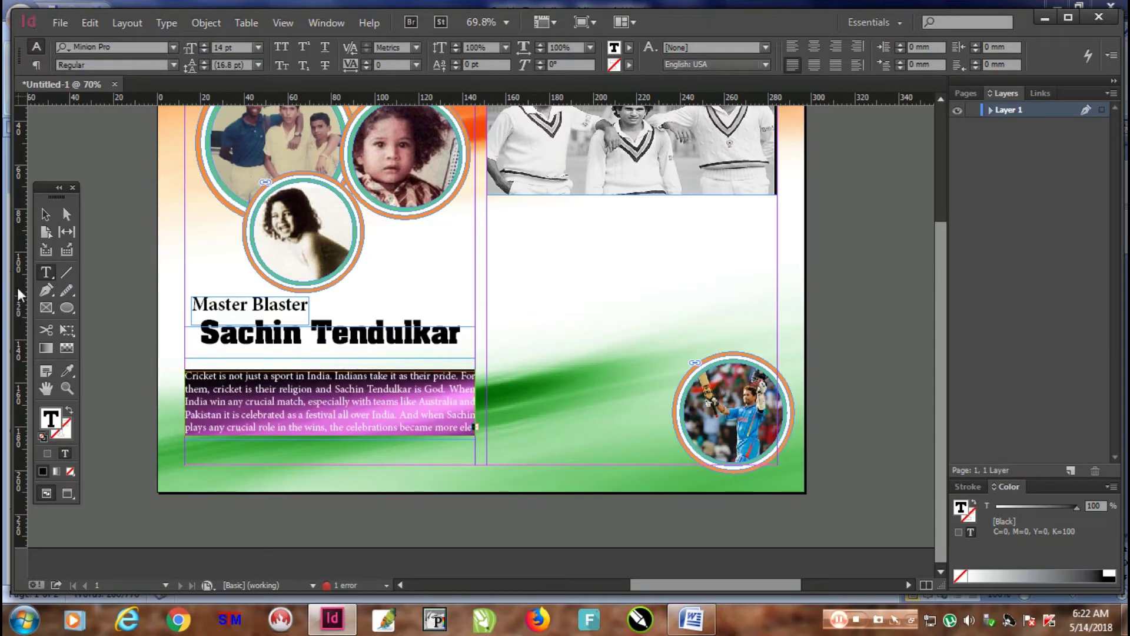
pyautogui.click(46, 215)
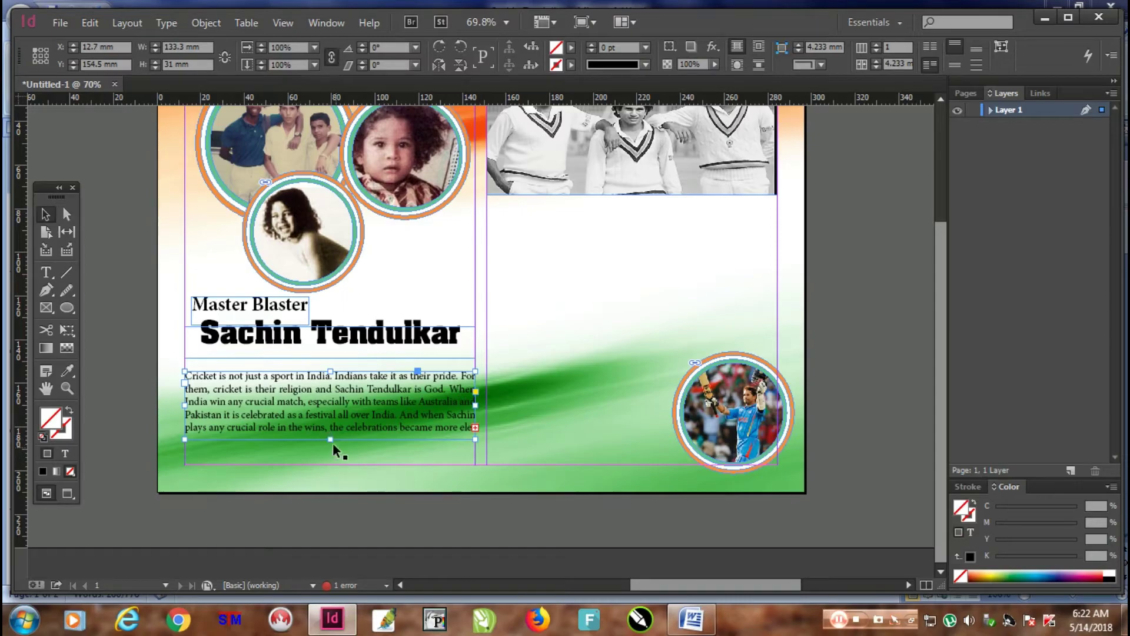
pyautogui.moveTo(330, 439); pyautogui.dragTo(353, 465)
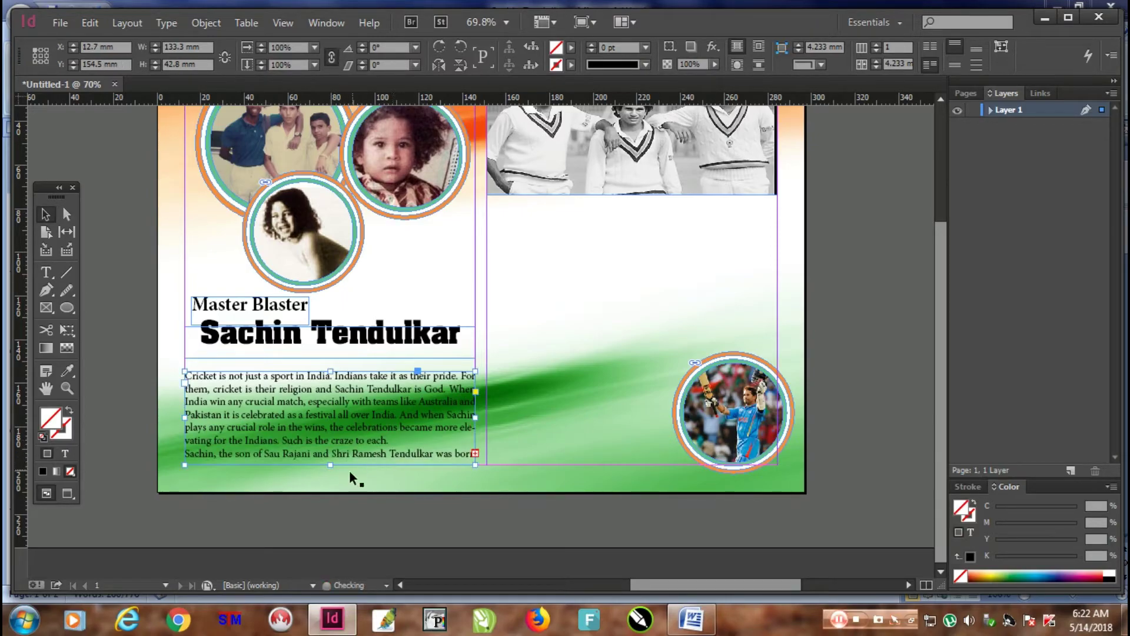
# Thread the overset text into a column-wide frame below the team photo, extend it to the bottom margin, and nudge the left body frame down.
pyautogui.click(476, 454)
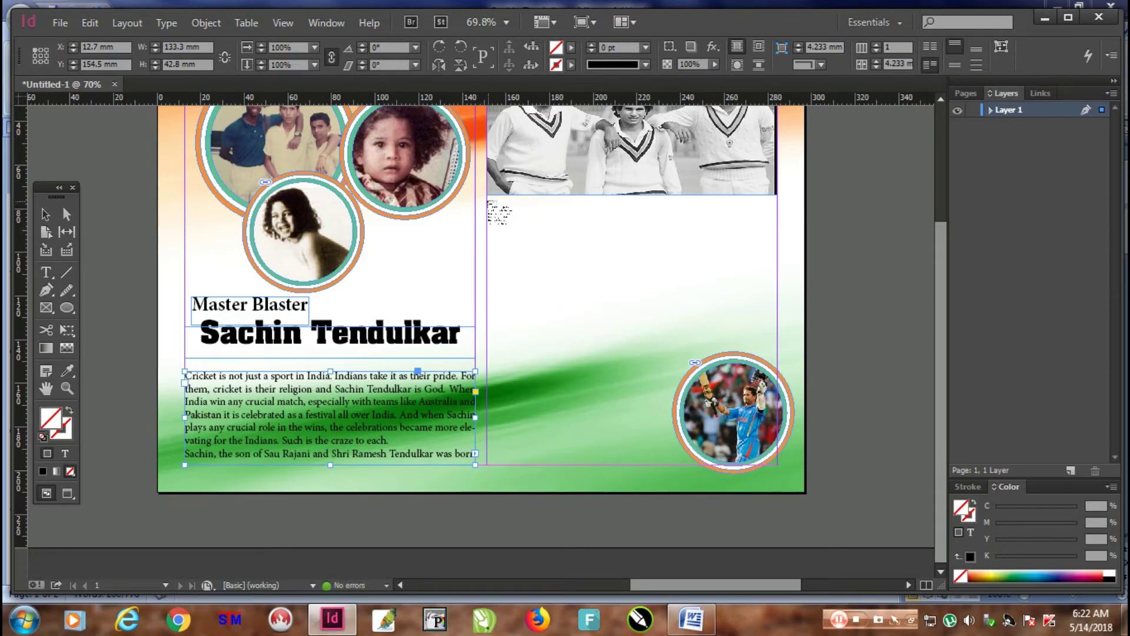
pyautogui.moveTo(487, 200); pyautogui.dragTo(786, 304)
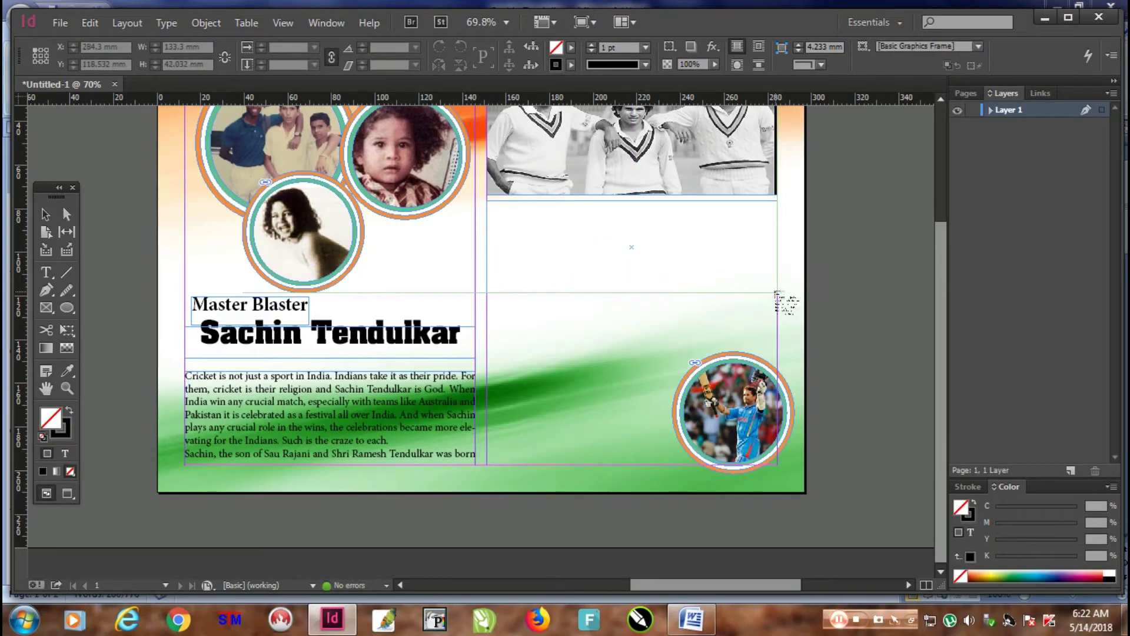
pyautogui.moveTo(632, 293); pyautogui.dragTo(630, 466)
pyautogui.click(349, 419)
pyautogui.press('Down')
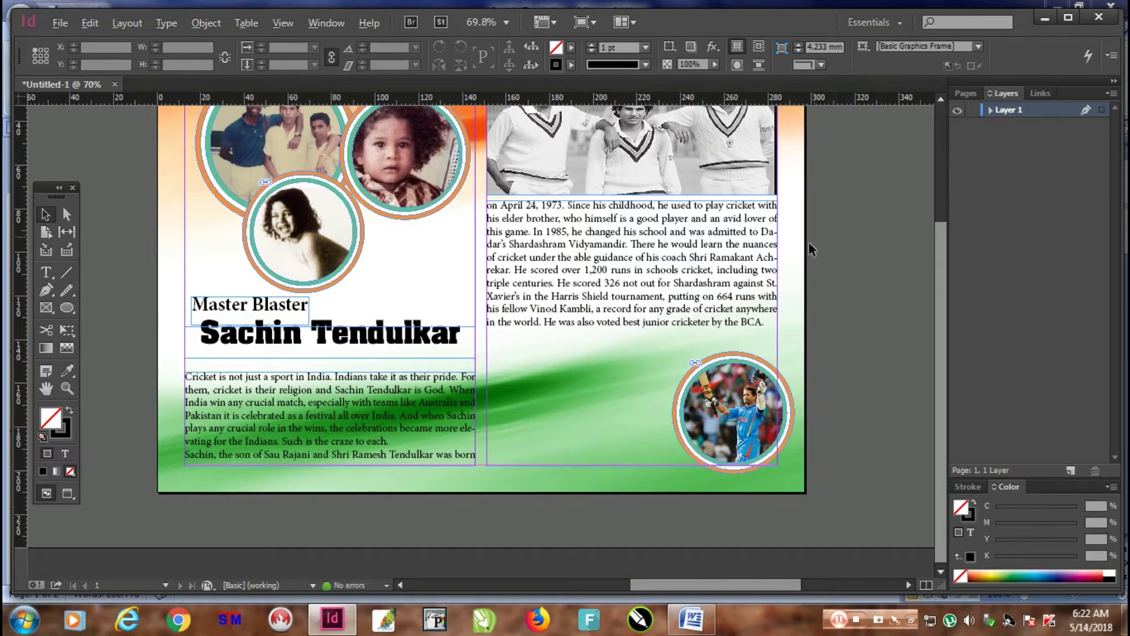
# Copy the text from "The youngest player to wear a test cap" to "both forms of the game." in the Word document and return to InDesign.
pyautogui.hotkey('alt', 'Tab')
pyautogui.scroll(-2, 710, 383)
pyautogui.scroll(-3, 702, 429)
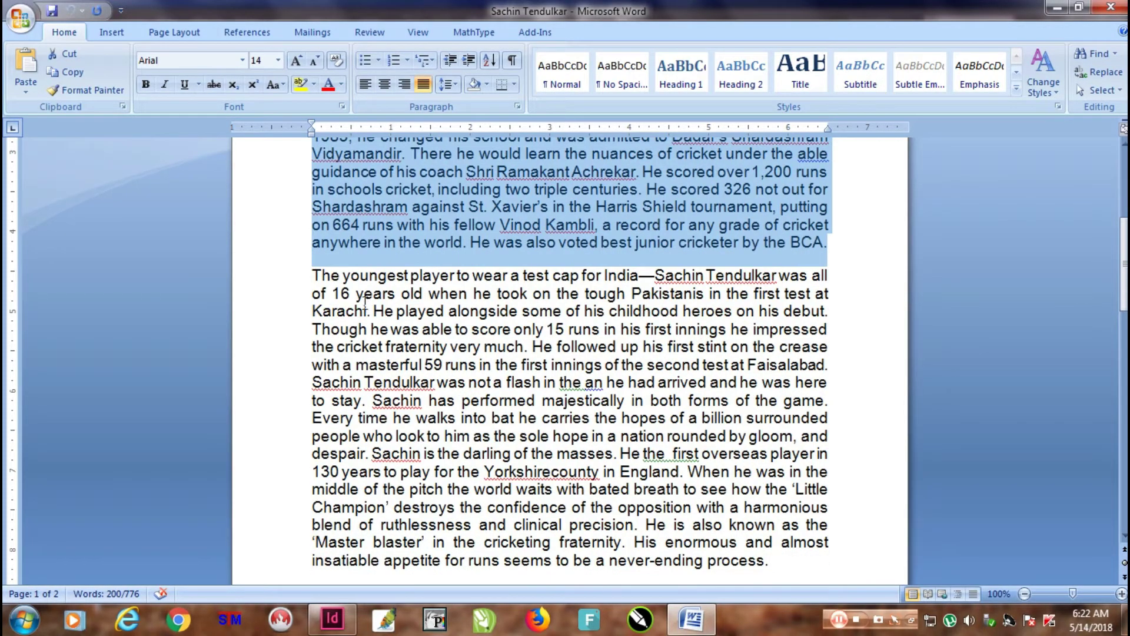
pyautogui.moveTo(315, 275); pyautogui.dragTo(840, 395)
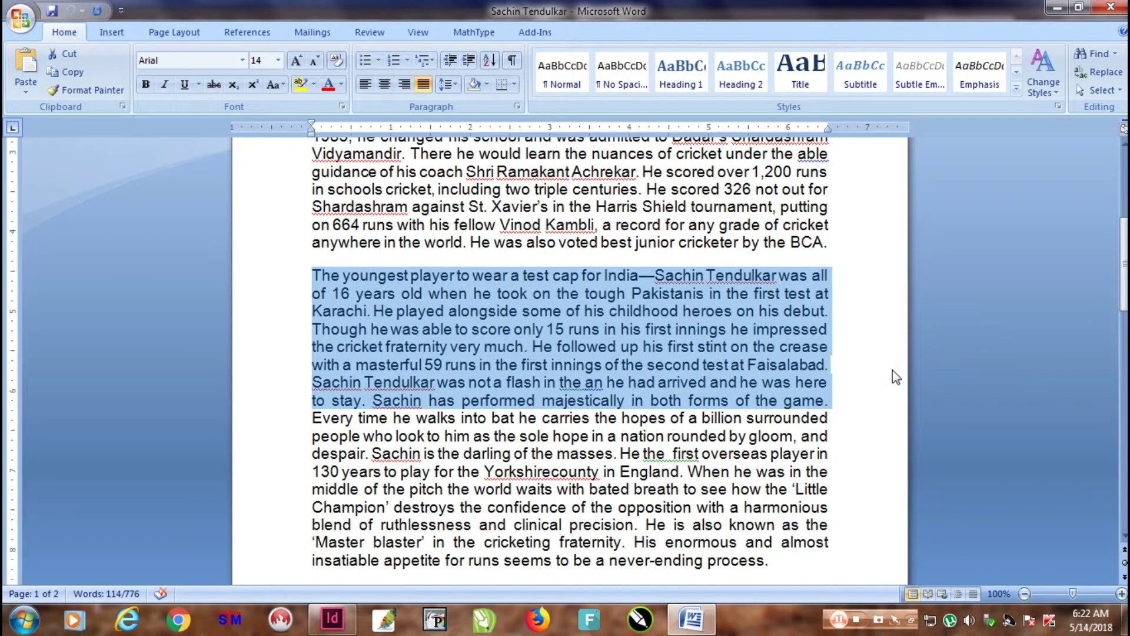
pyautogui.hotkey('alt', 'Tab')
# Shorten the right-column text frame to about 60 mm tall so that it ends just below its last line.
pyautogui.scroll(1, 695, 354)
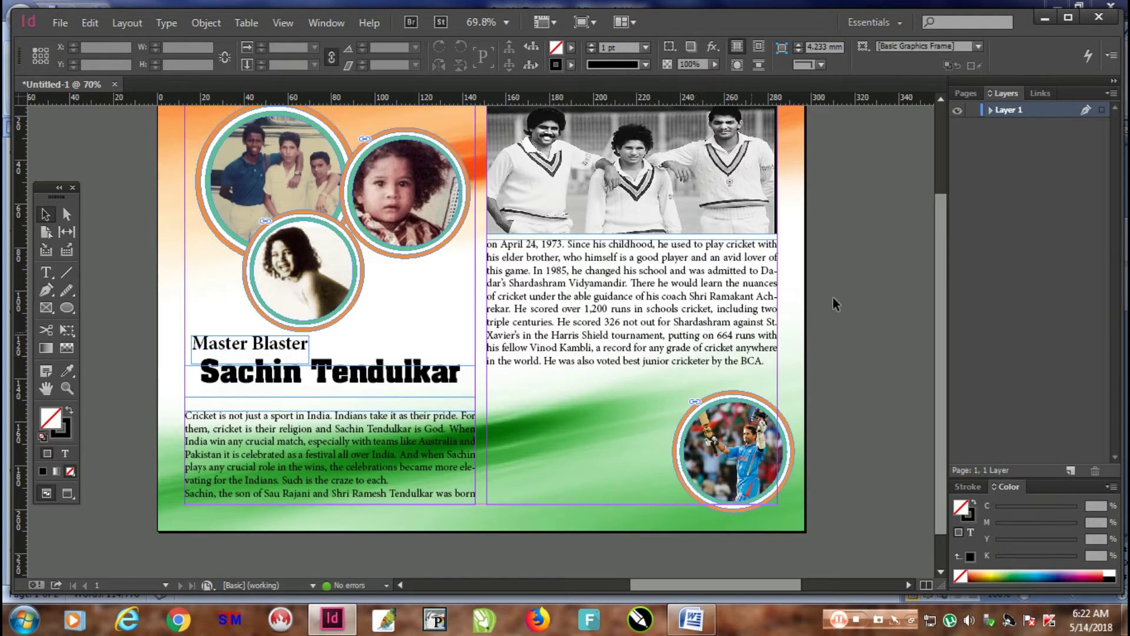
pyautogui.click(581, 312)
pyautogui.moveTo(634, 505); pyautogui.dragTo(629, 371)
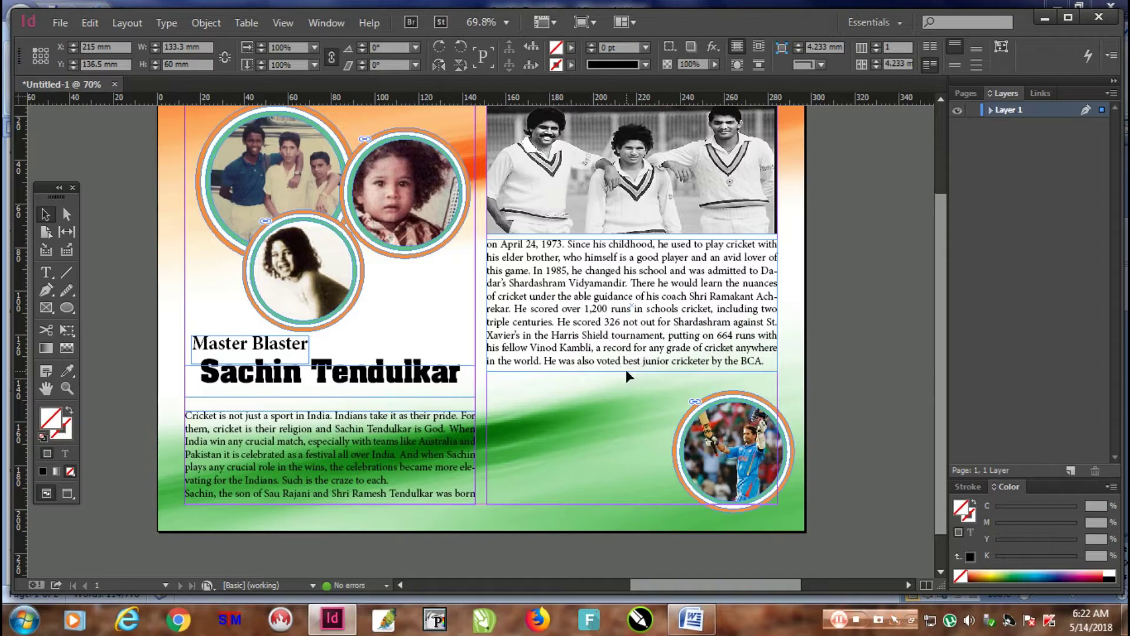
# Place the copied "youngest player" text in a new column-wide frame, about 34 mm tall, below the right-column text and set it to 14 pt.
pyautogui.press('t')
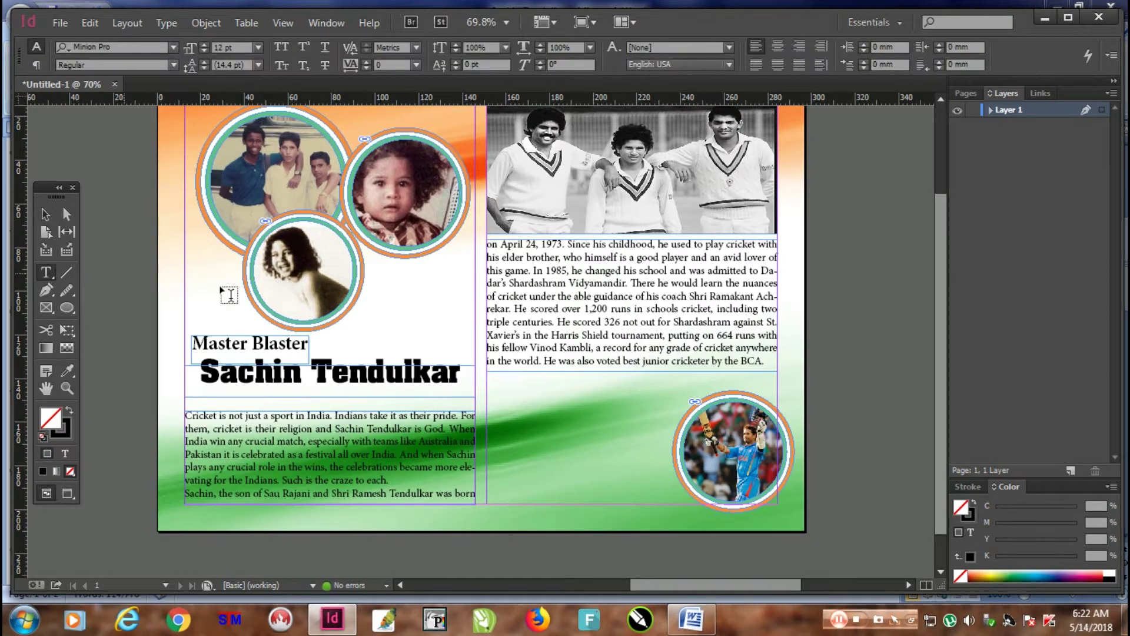
pyautogui.moveTo(488, 378); pyautogui.dragTo(779, 453)
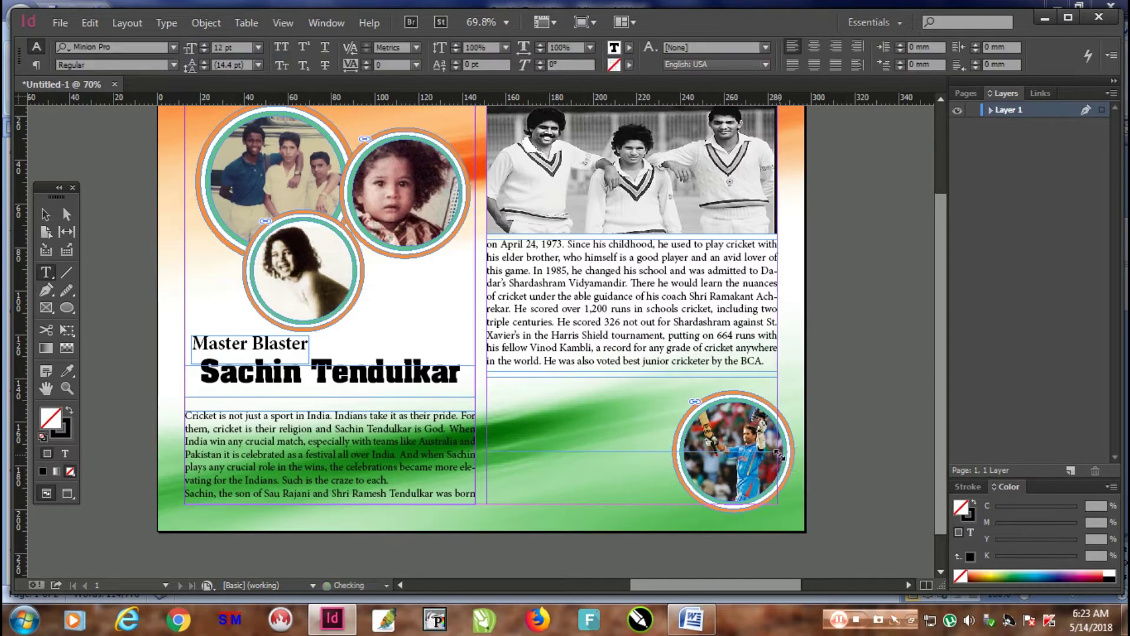
pyautogui.hotkey('ctrl', 'v')
pyautogui.hotkey('ctrl', 'a')
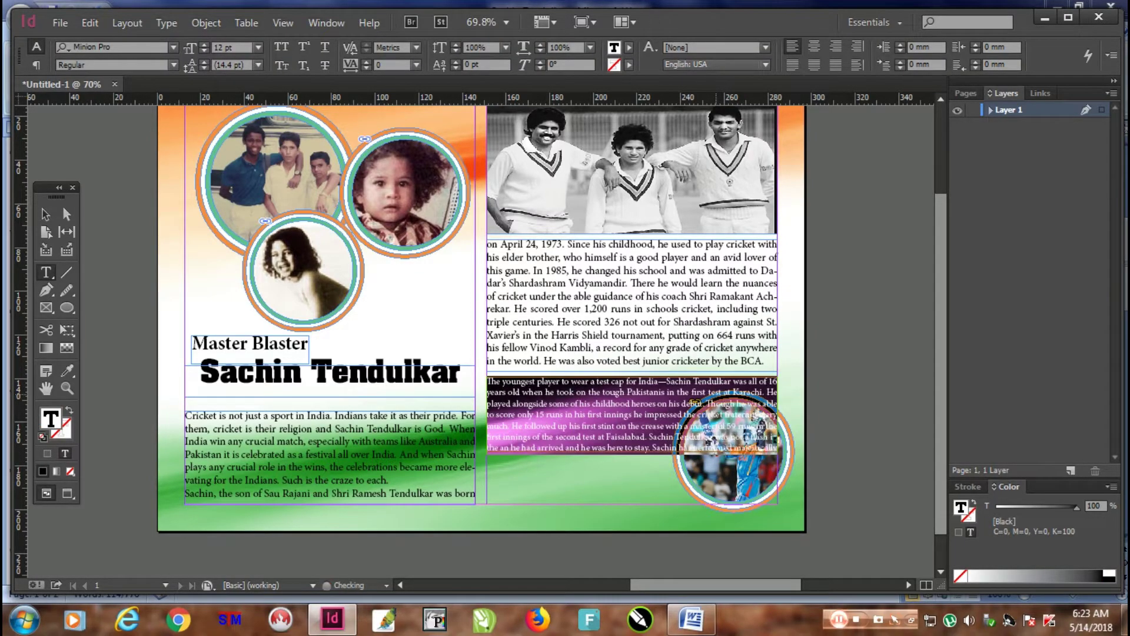
pyautogui.click(201, 46)
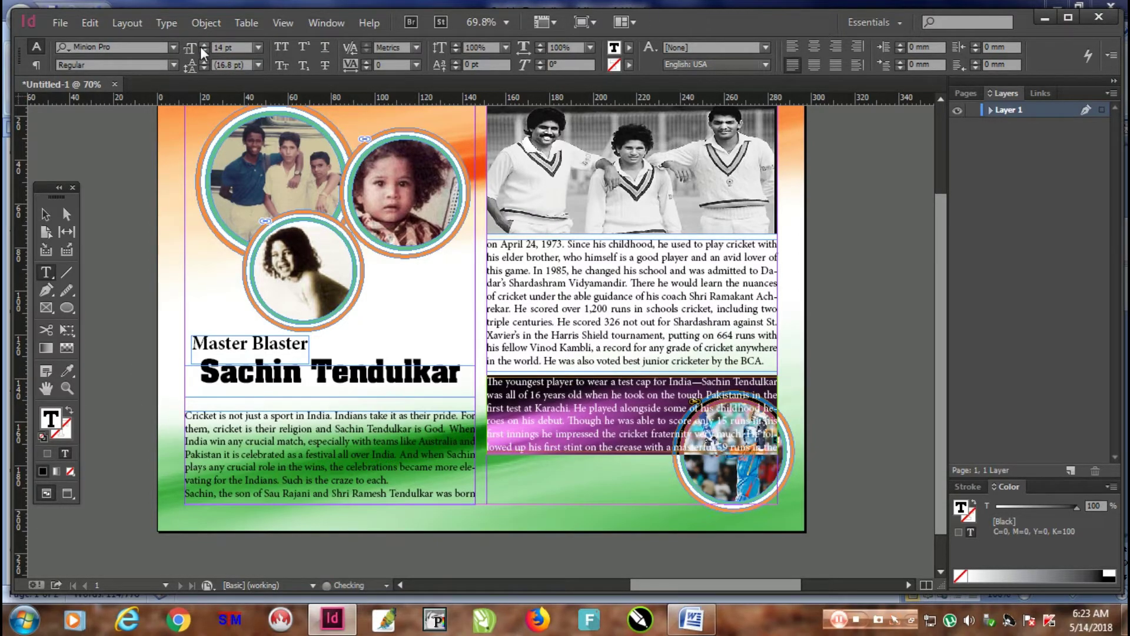
# Nudge the new text frame up against the paragraph above and shorten it to one line, about 8.8 mm tall.
pyautogui.click(46, 214)
pyautogui.press('Up')
pyautogui.press('Up')
pyautogui.press('Up')
pyautogui.press('Up')
pyautogui.press('Up')
pyautogui.press('Up')
pyautogui.press('Up')
pyautogui.press('Up')
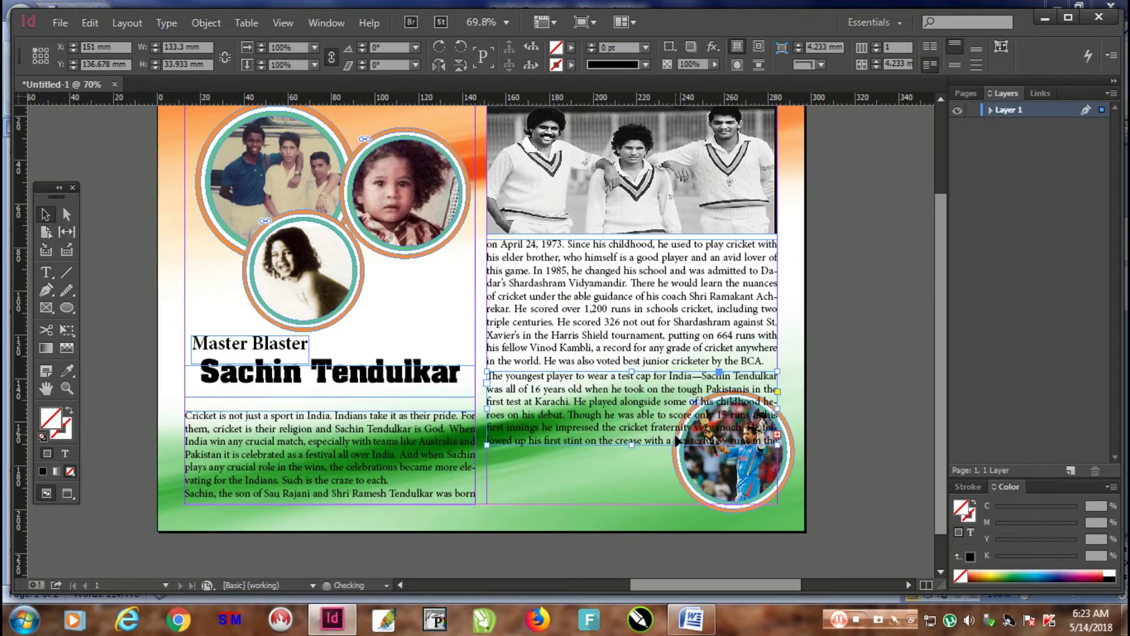
pyautogui.moveTo(632, 448); pyautogui.dragTo(632, 390)
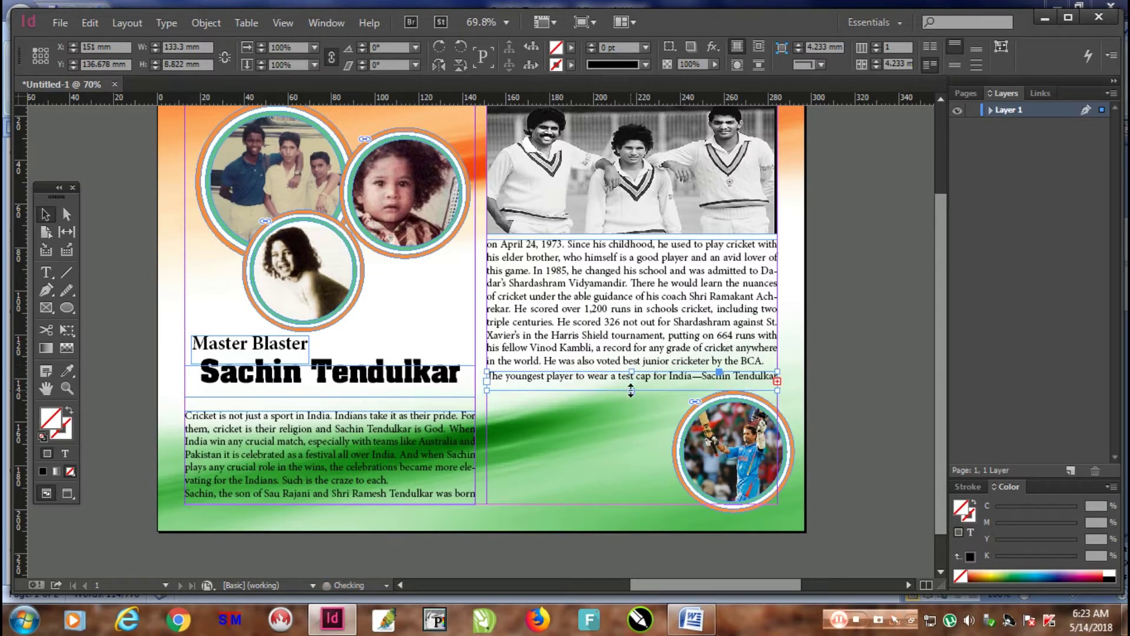
# Thread the overset text into a frame about 82.5 mm wide beside the ringed batting photo and extend it to about 48.8 mm tall.
pyautogui.click(778, 383)
pyautogui.moveTo(488, 397); pyautogui.dragTo(667, 491)
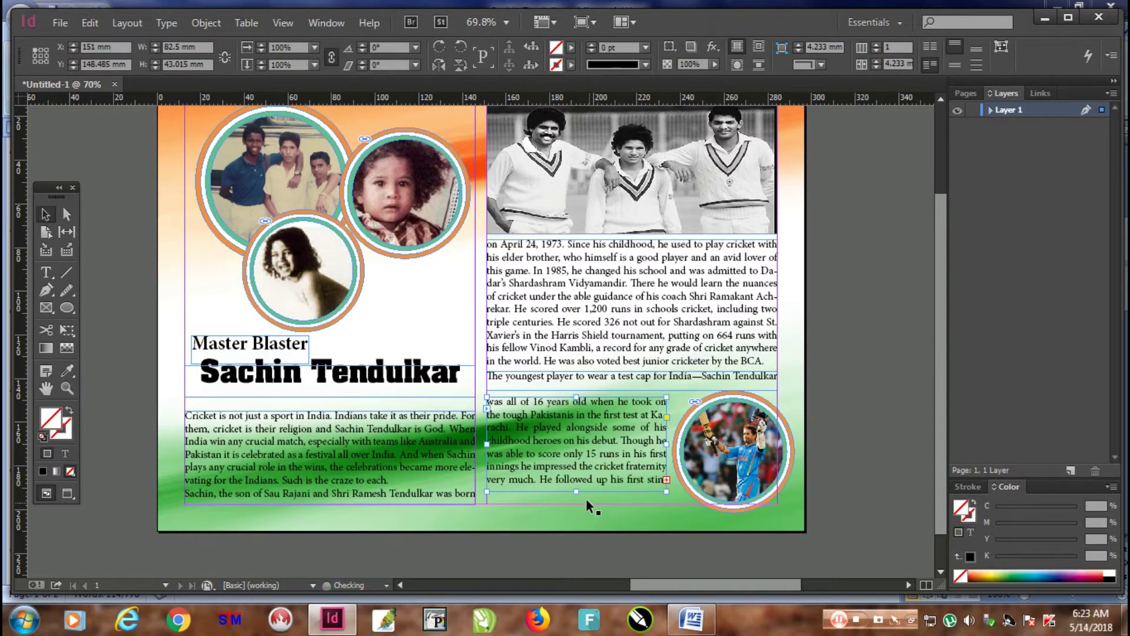
pyautogui.moveTo(576, 492); pyautogui.dragTo(577, 504)
# Nudge the narrow frame up under the one-line frame and extend it to the bottom margin, about 52.4 mm tall.
pyautogui.press('Up')
pyautogui.press('Up')
pyautogui.press('Up')
pyautogui.press('Up')
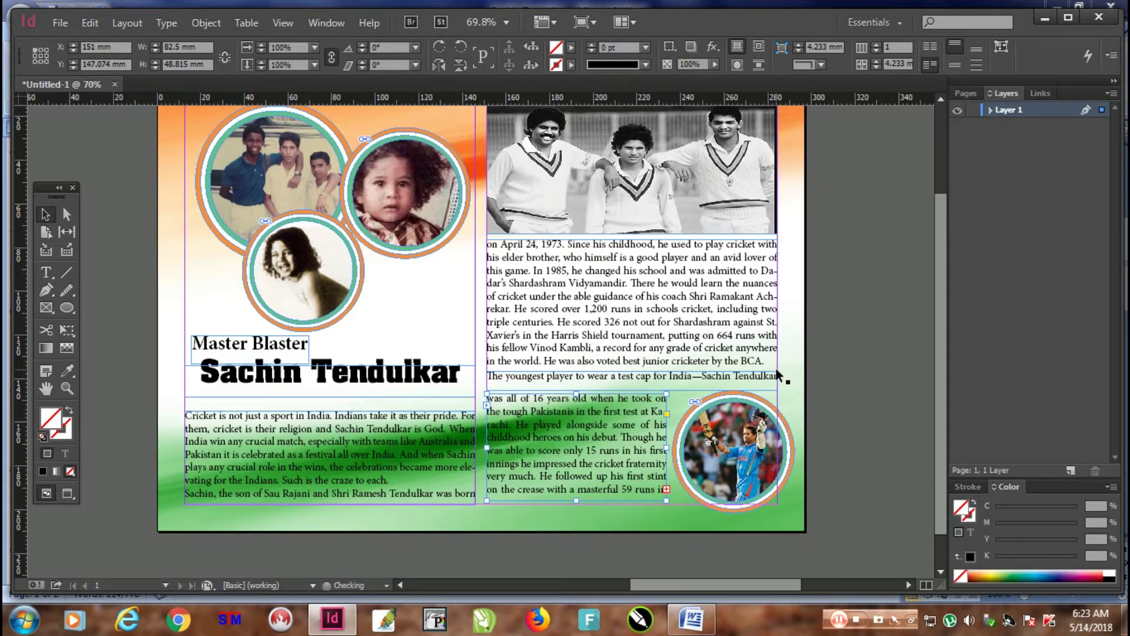
pyautogui.press('Up')
pyautogui.press('Up')
pyautogui.press('Up')
pyautogui.press('Up')
pyautogui.press('Up')
pyautogui.press('Up')
pyautogui.press('Up')
pyautogui.press('Up')
pyautogui.press('Up')
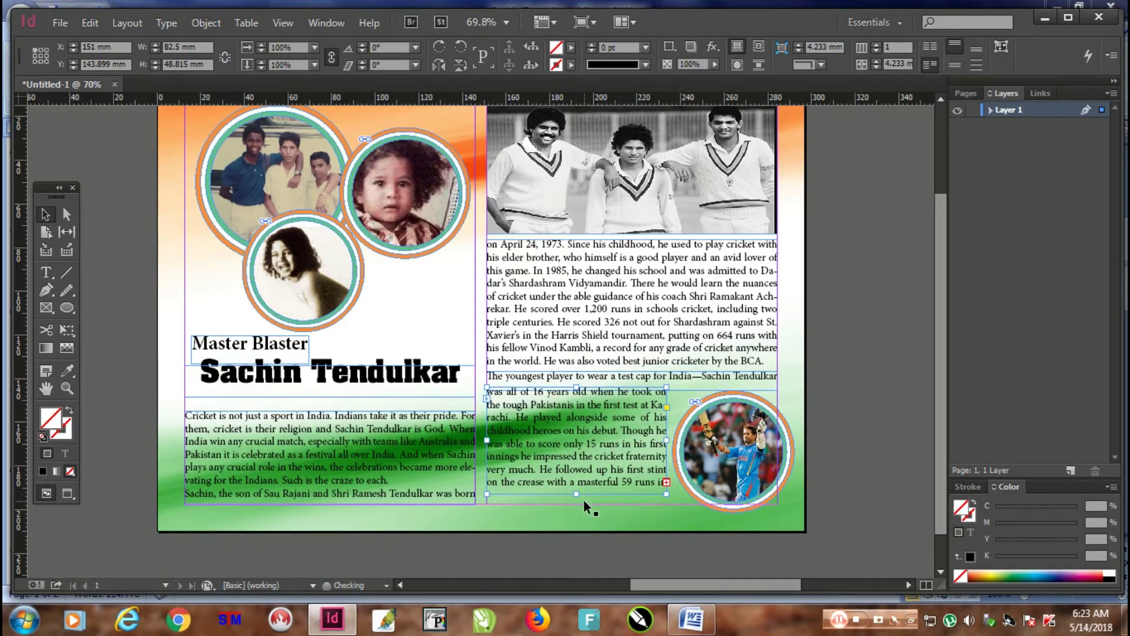
pyautogui.moveTo(577, 493); pyautogui.dragTo(594, 501)
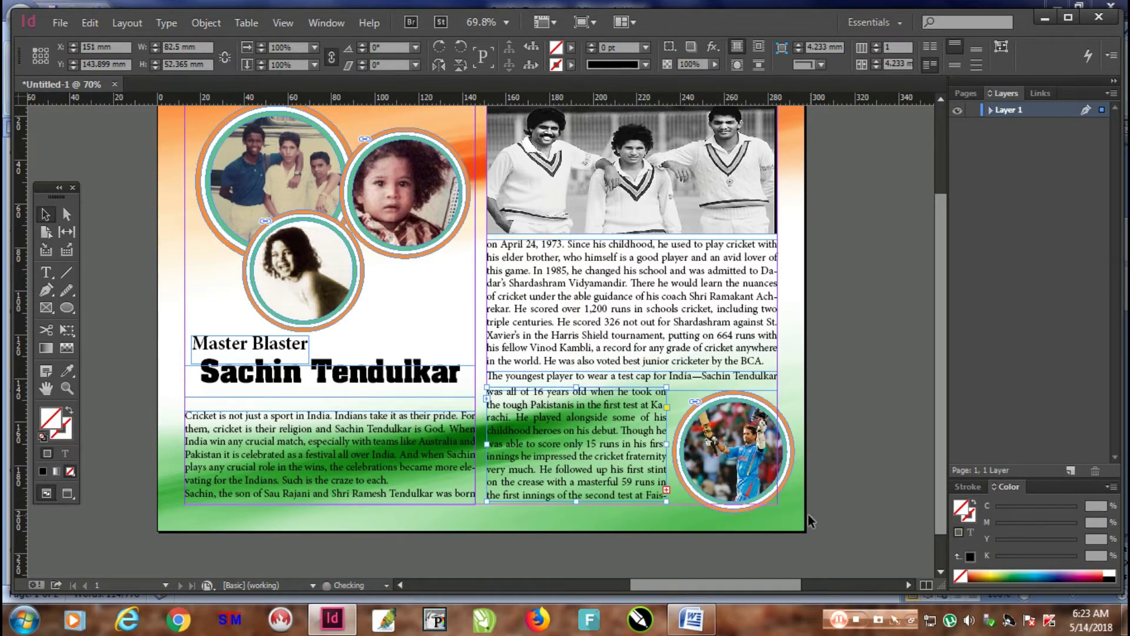
pyautogui.click(822, 437)
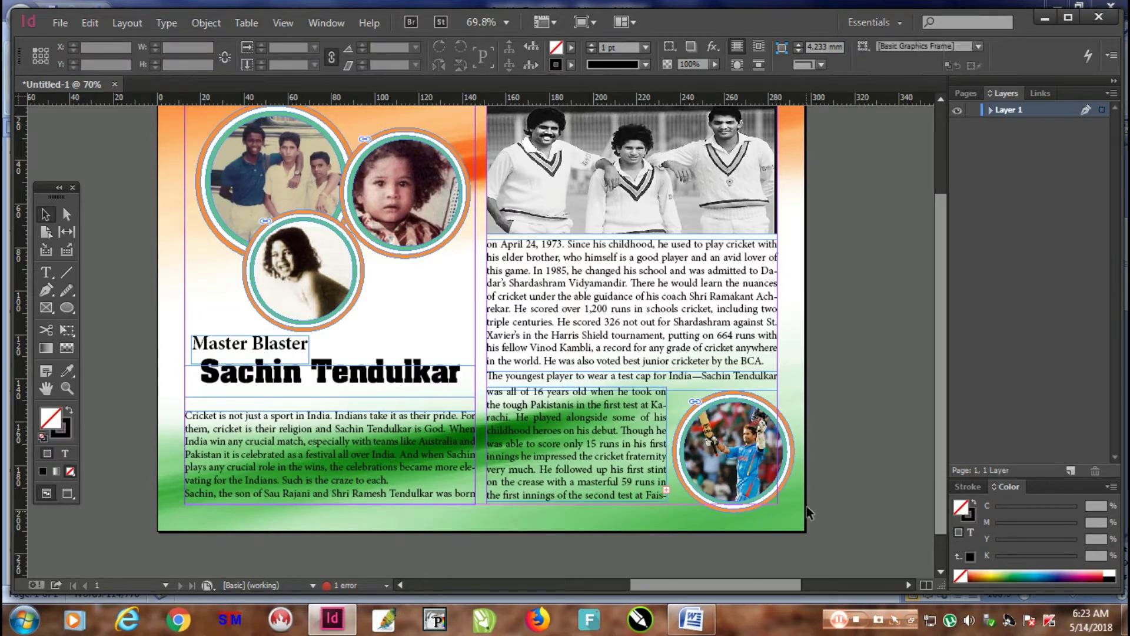
# Move the left body text frame up under the Sachin Tendulkar heading and extend it to about 55 mm tall.
pyautogui.scroll(-2, 822, 541)
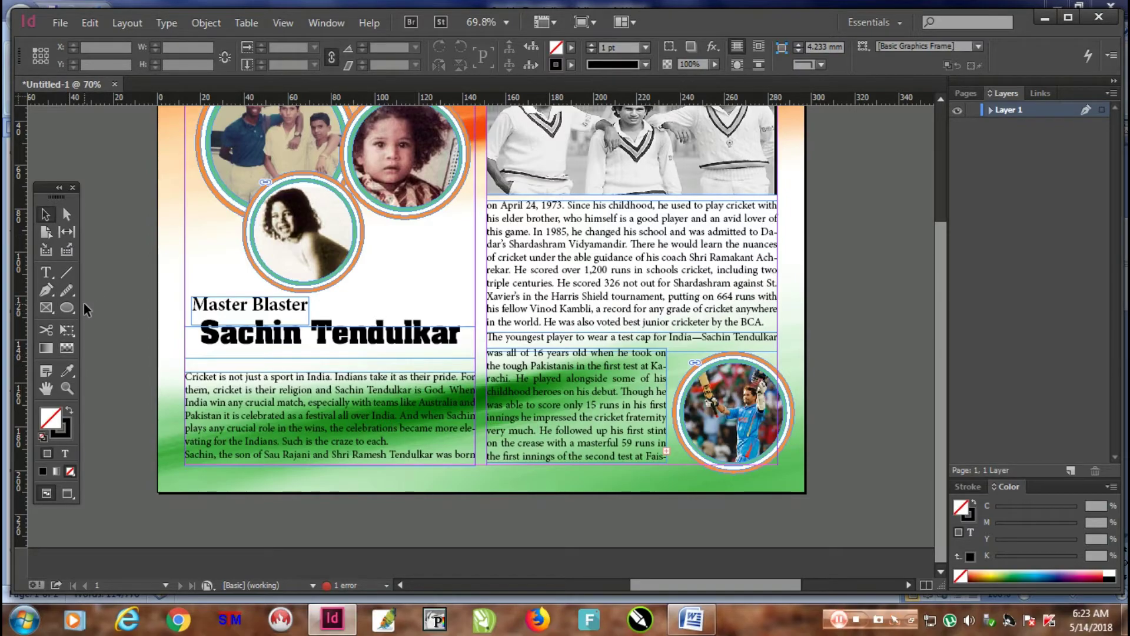
pyautogui.click(47, 271)
pyautogui.click(335, 416)
pyautogui.hotkey('ctrl', 'a')
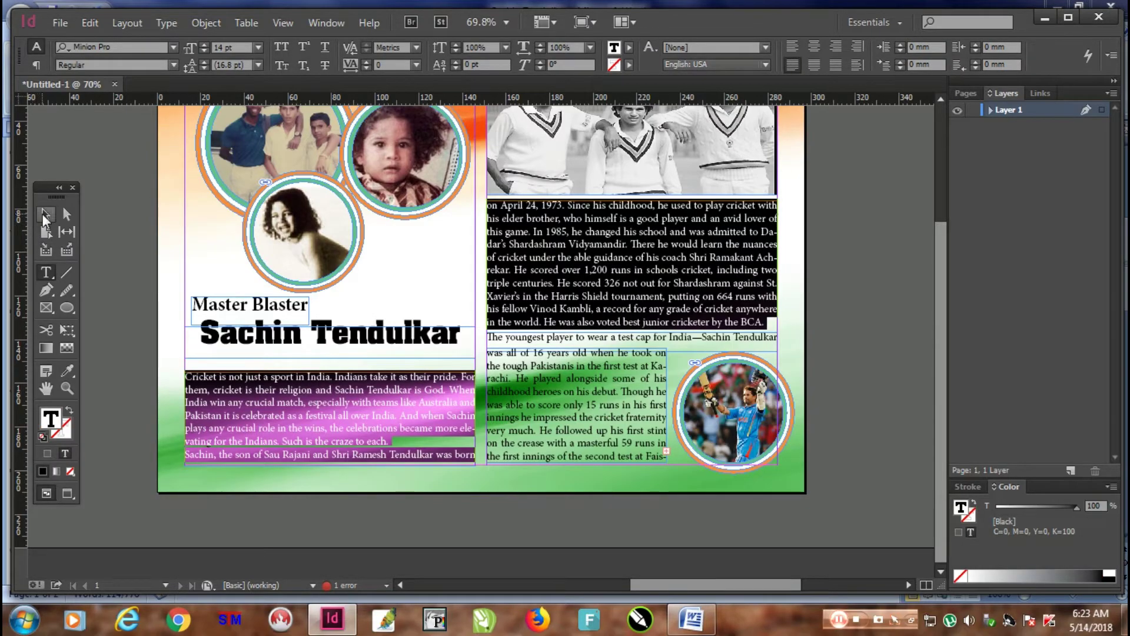
pyautogui.click(45, 215)
pyautogui.moveTo(333, 414); pyautogui.dragTo(335, 393)
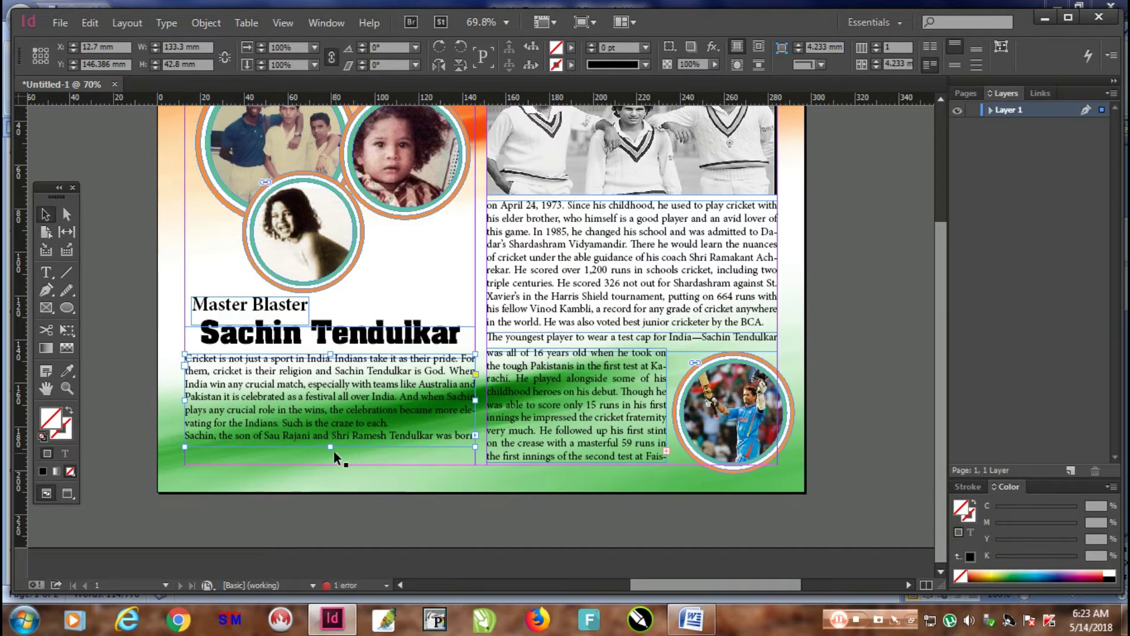
pyautogui.moveTo(335, 452); pyautogui.dragTo(339, 472)
pyautogui.press('Up')
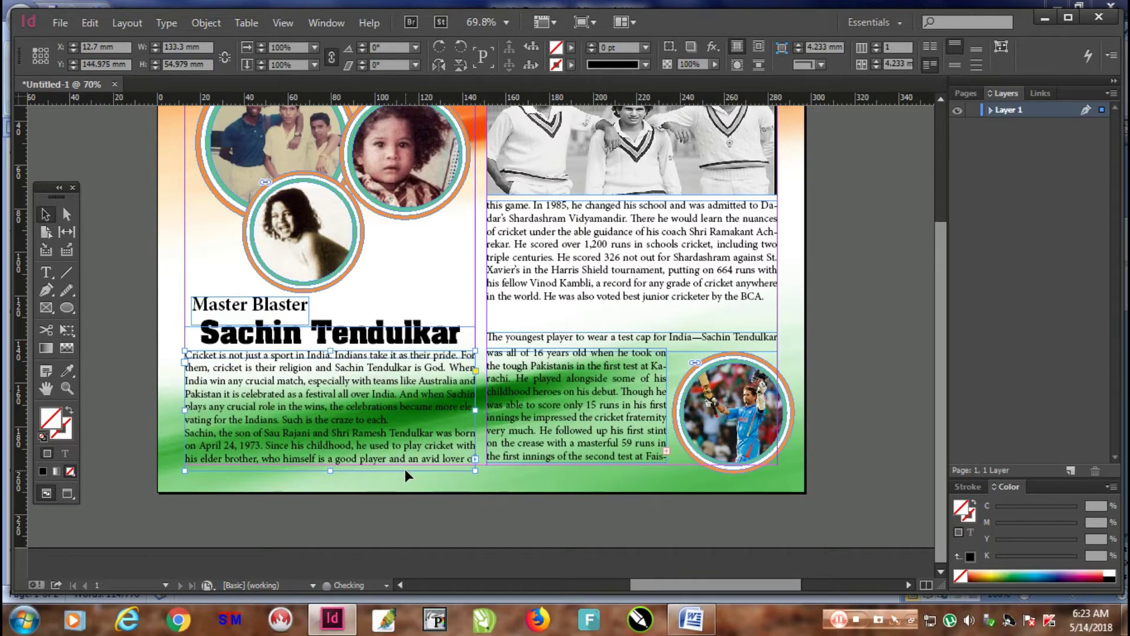
# Nudge the "Master Blaster" and "Sachin Tendulkar" headings up slightly above the body text.
pyautogui.click(314, 317)
pyautogui.press('Up')
pyautogui.press('Up')
pyautogui.press('Up')
pyautogui.press('Up')
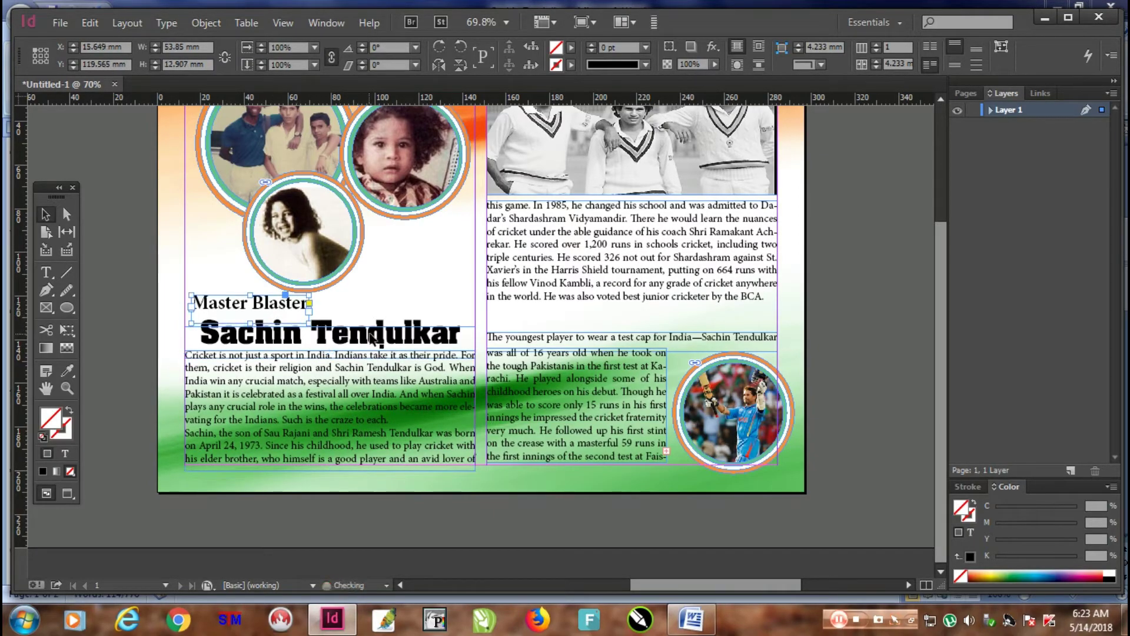
pyautogui.click(365, 337)
pyautogui.press('Up')
pyautogui.press('Up')
# Shorten the text frame under the team photo to about 48.8 mm tall and move the one-line frame up beneath it.
pyautogui.click(606, 269)
pyautogui.moveTo(630, 331); pyautogui.dragTo(705, 306)
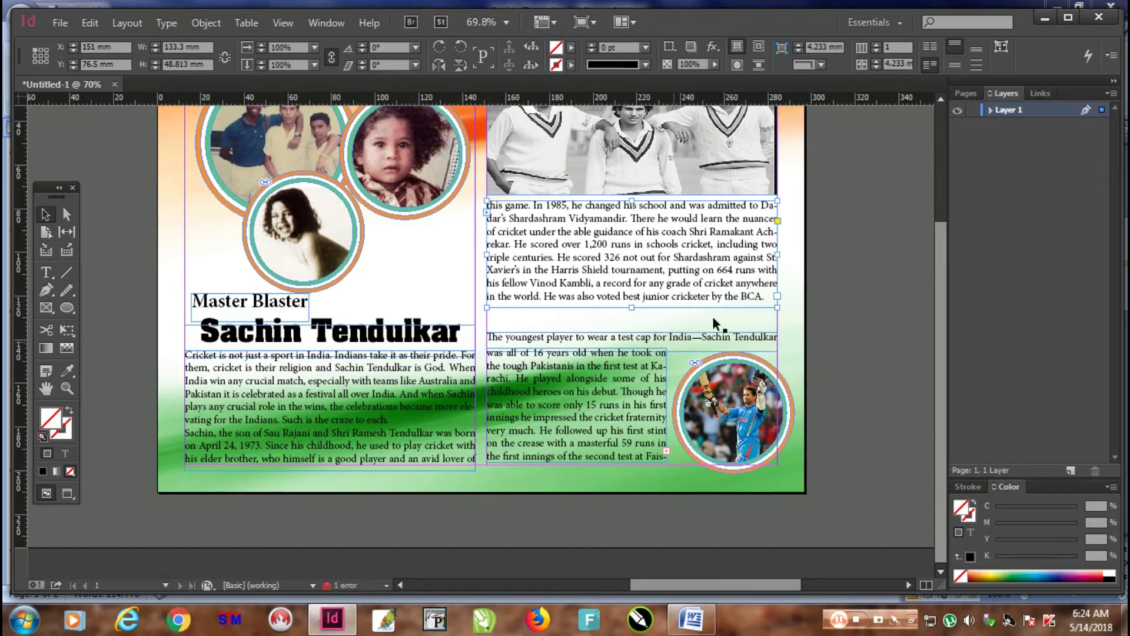
pyautogui.click(653, 337)
pyautogui.hotkey('shift', 'Up')
pyautogui.hotkey('shift', 'Up')
pyautogui.hotkey('shift', 'Up')
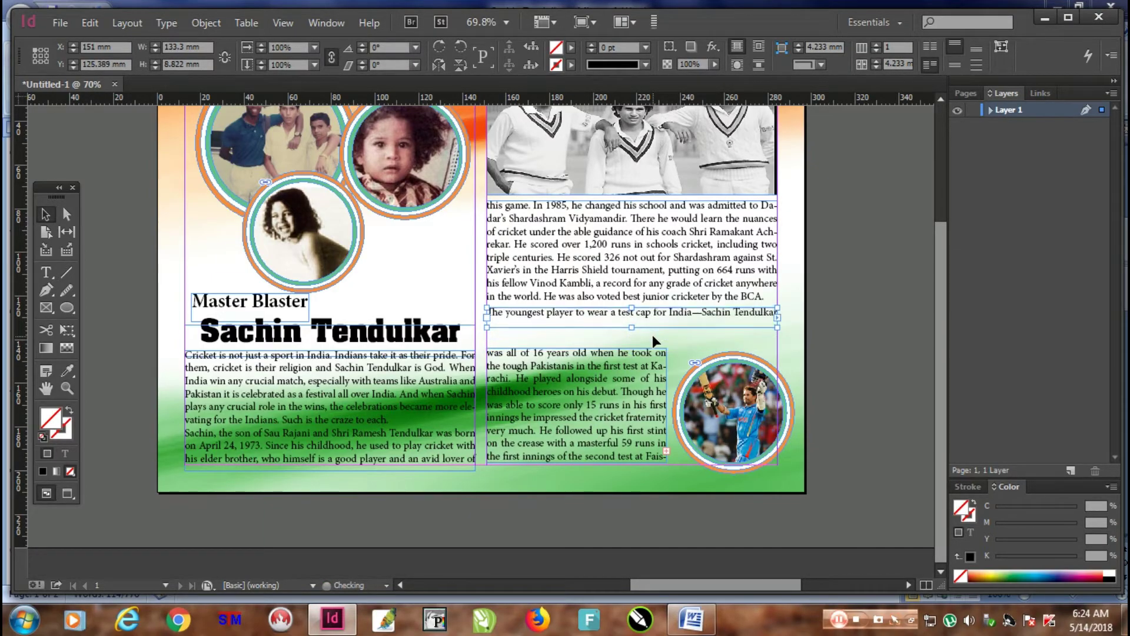
# Extend the one-line "youngest player" frame to about 22.2 mm tall and move the narrow frame down out of the way.
pyautogui.moveTo(630, 326); pyautogui.dragTo(638, 355)
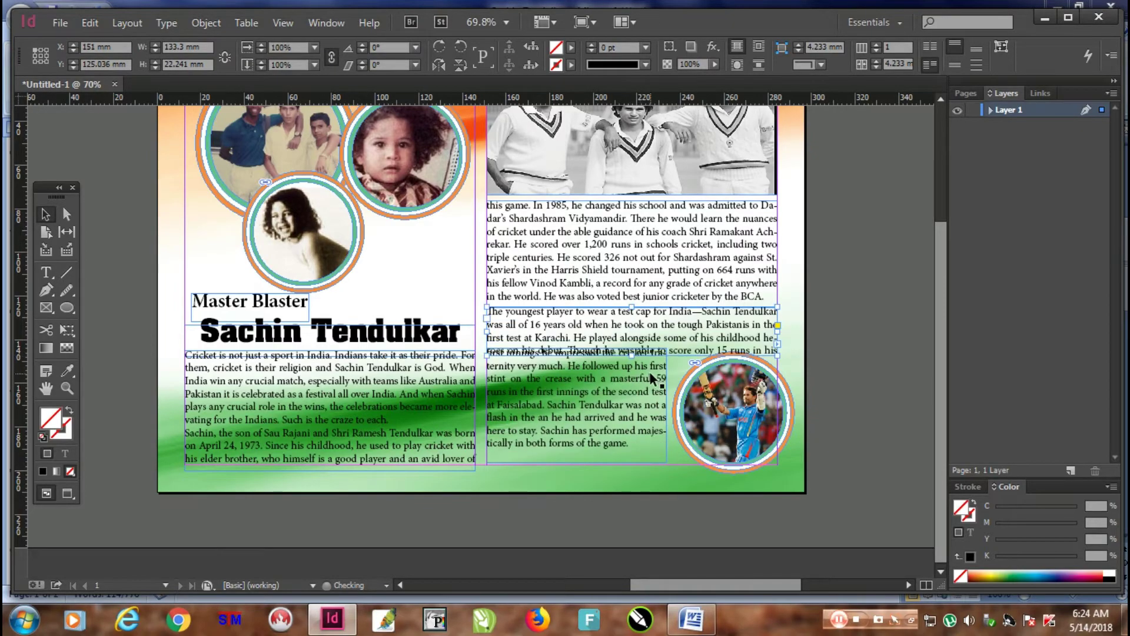
pyautogui.moveTo(596, 395); pyautogui.dragTo(561, 483)
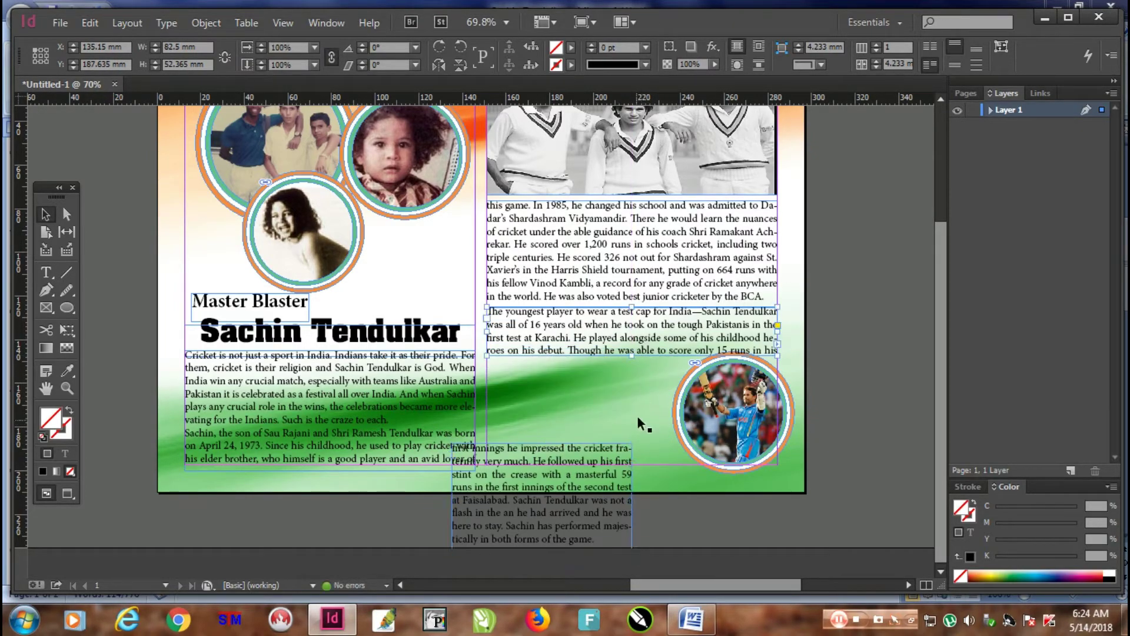
# Nudge the flag background and ringed batting photo up slightly, and shorten the "youngest player" frame to three lines.
pyautogui.click(654, 484)
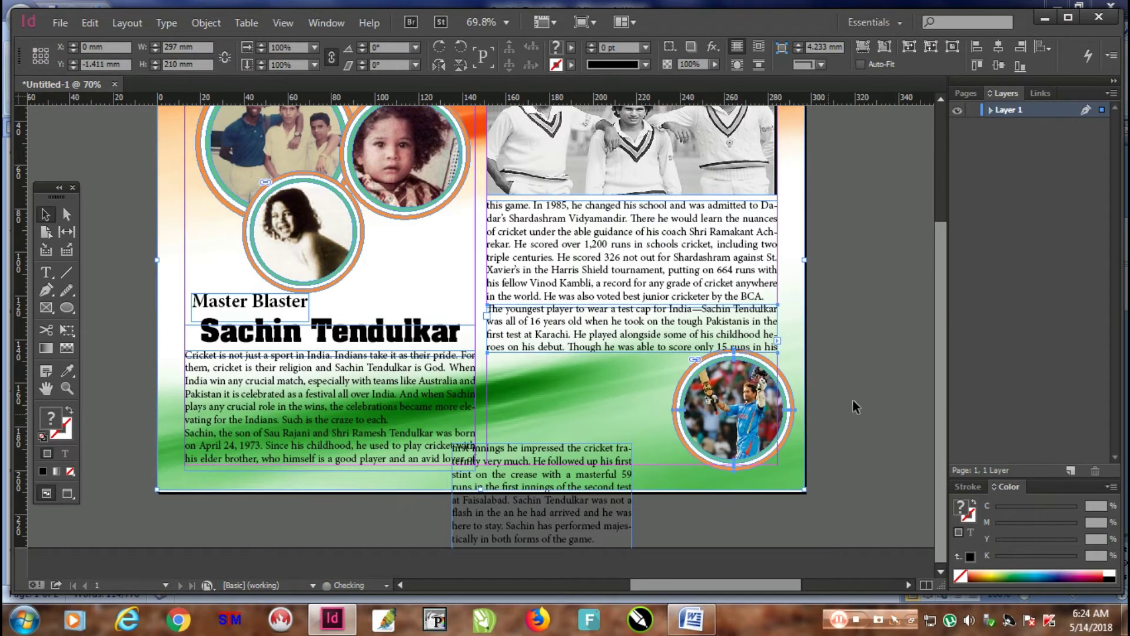
pyautogui.click(769, 502)
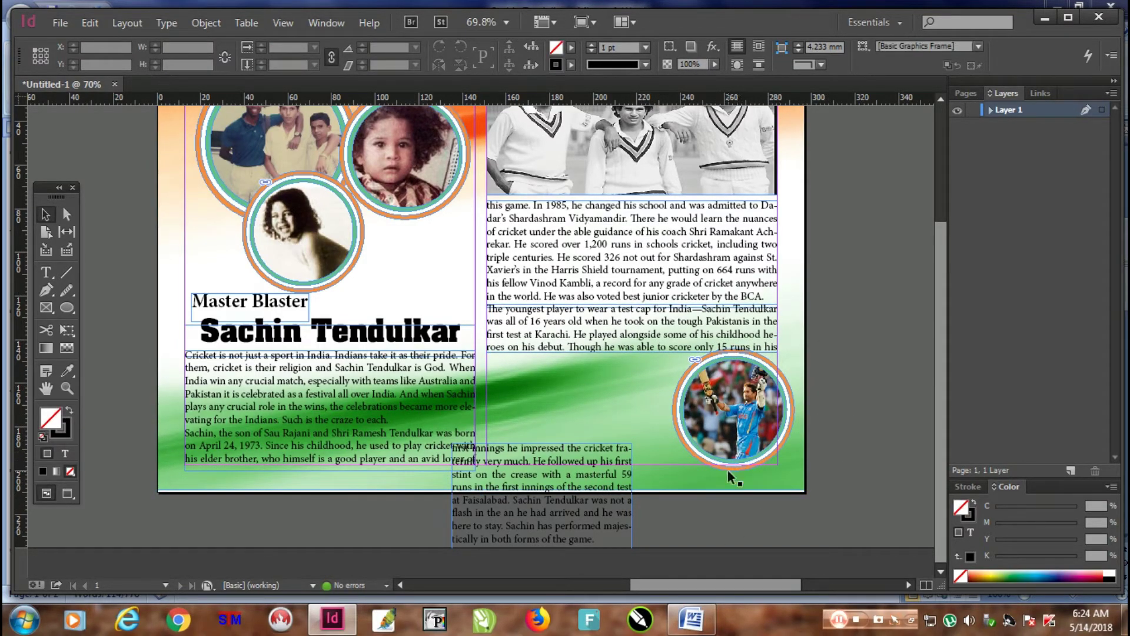
pyautogui.click(582, 345)
pyautogui.moveTo(634, 355); pyautogui.dragTo(632, 350)
pyautogui.click(851, 373)
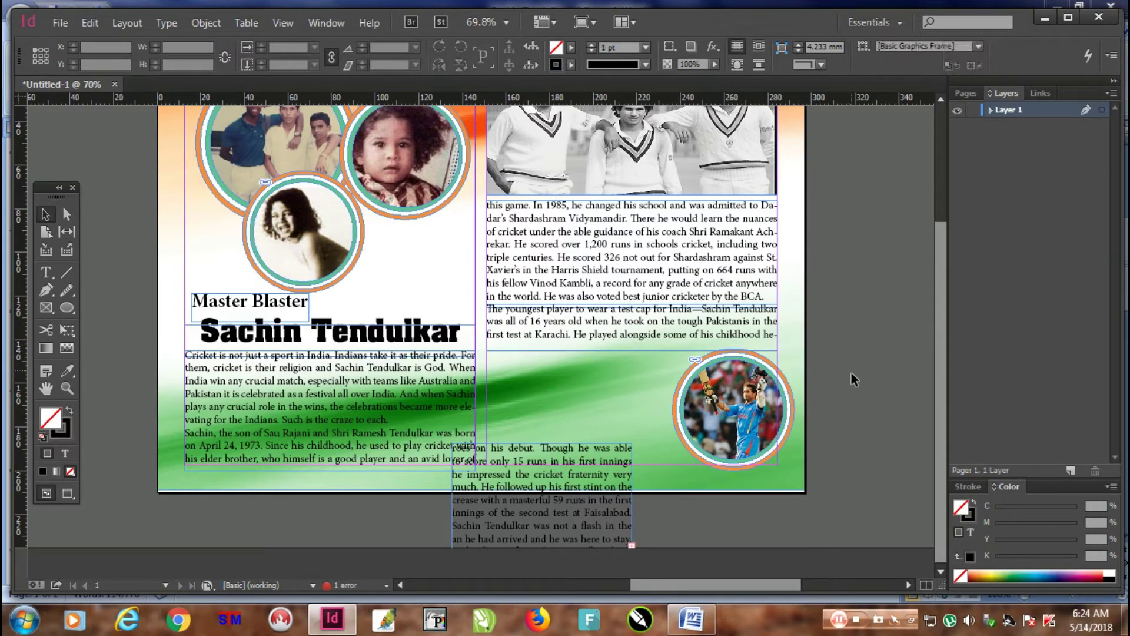
# Move the narrow frame back beside the batting photo, align it with the column, and extend it to the bottom margin, about 55 mm tall.
pyautogui.moveTo(566, 474); pyautogui.dragTo(552, 382)
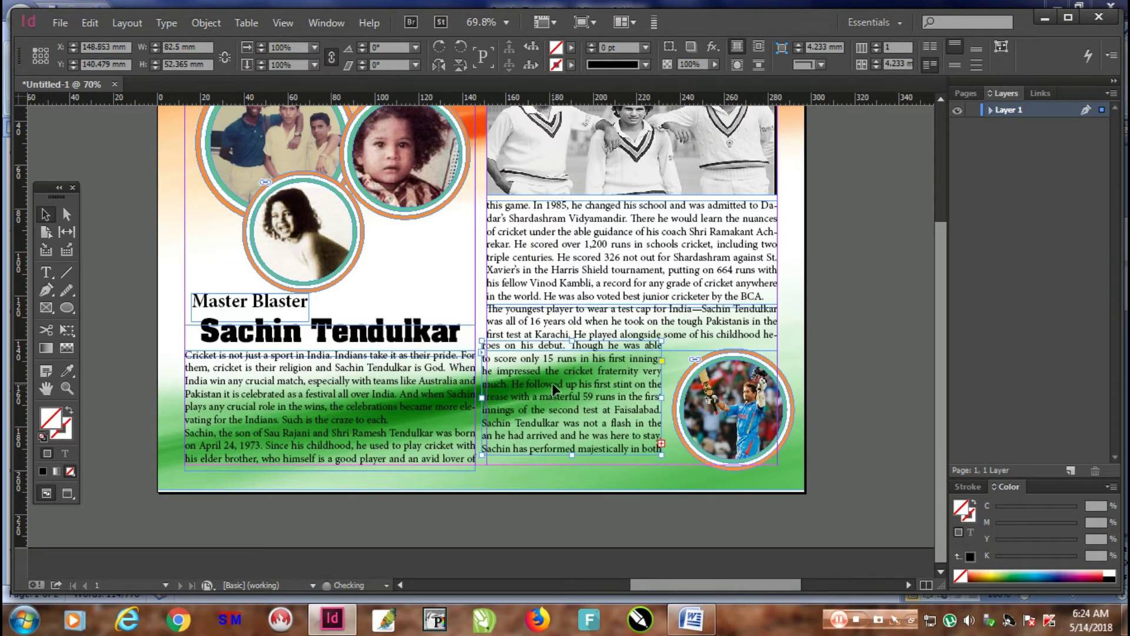
pyautogui.press('Right')
pyautogui.press('Right')
pyautogui.press('Right')
pyautogui.press('Right')
pyautogui.press('Down')
pyautogui.press('Down')
pyautogui.press('Down')
pyautogui.press('Down')
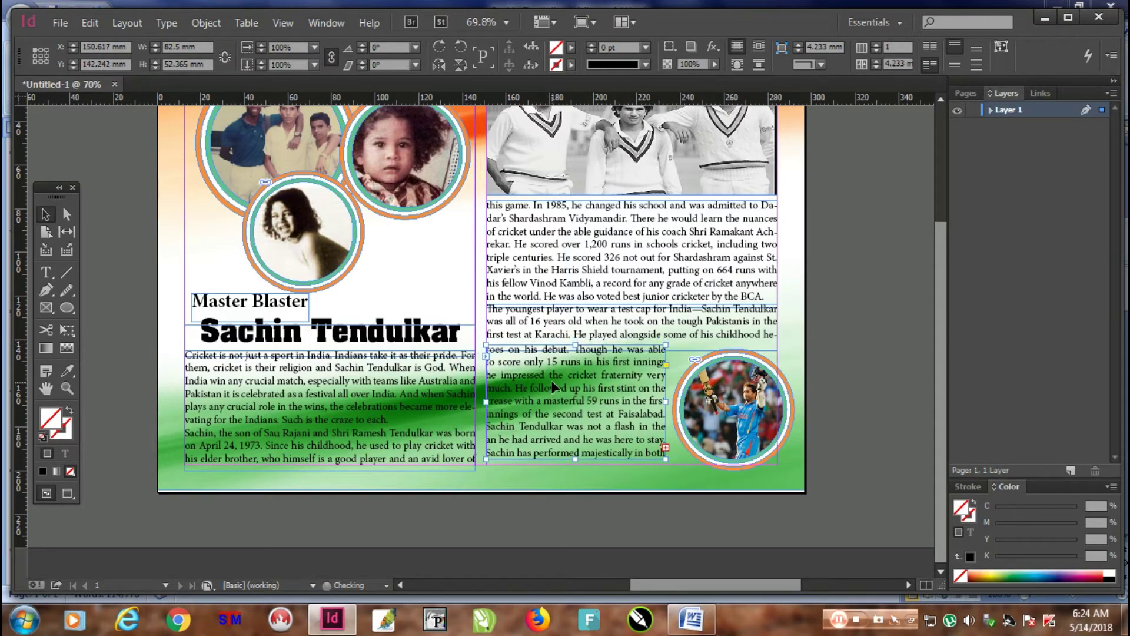
pyautogui.press('Up')
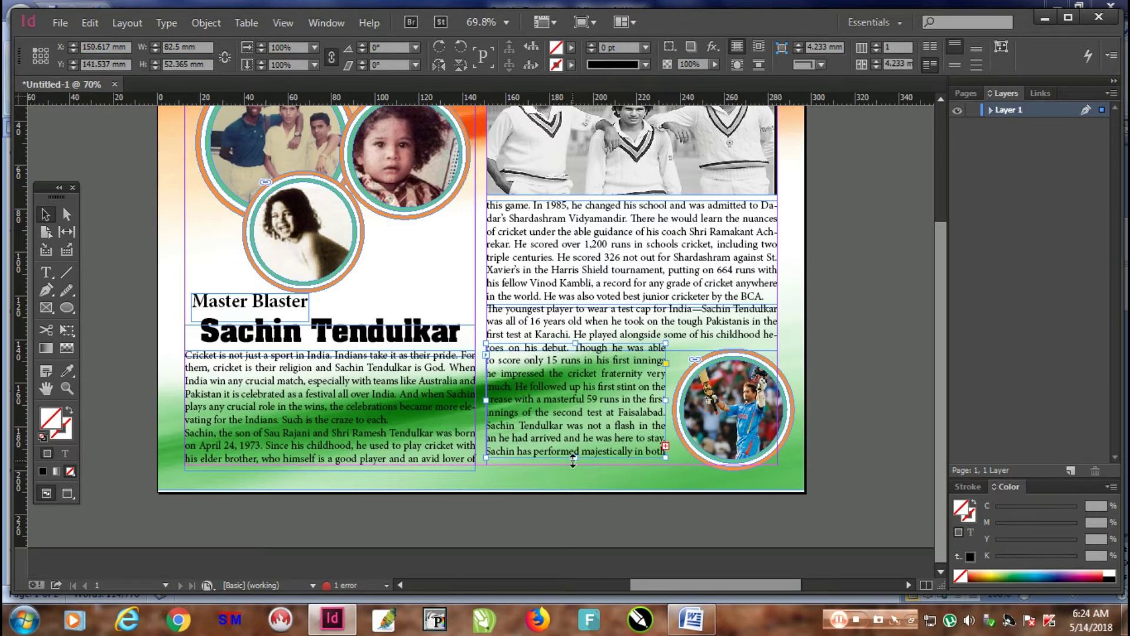
pyautogui.moveTo(576, 458); pyautogui.dragTo(576, 465)
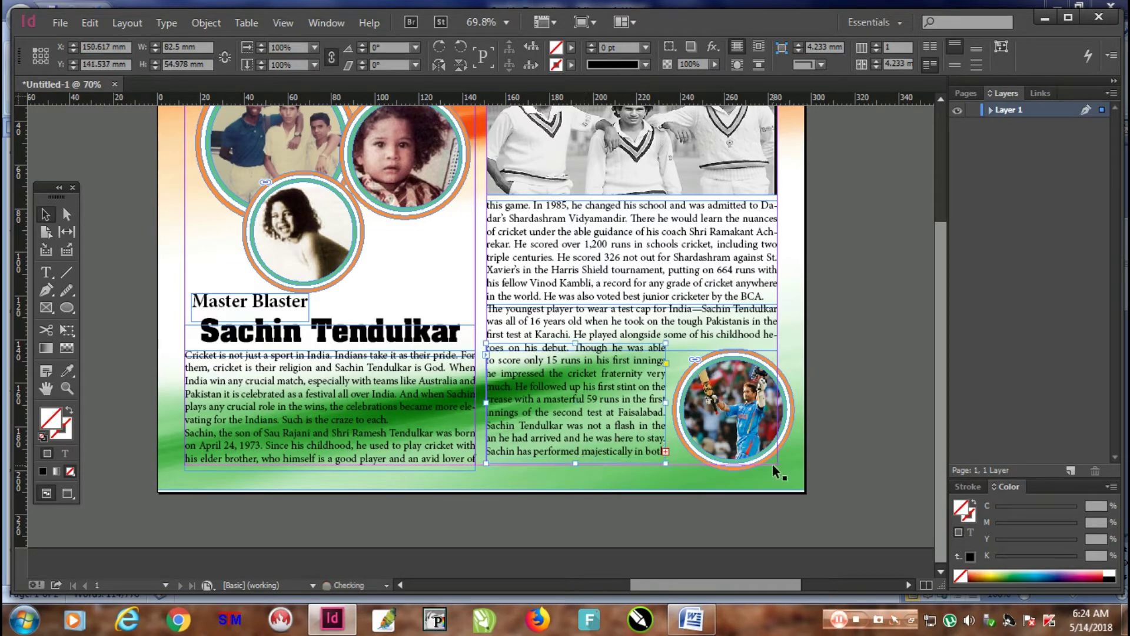
pyautogui.click(820, 384)
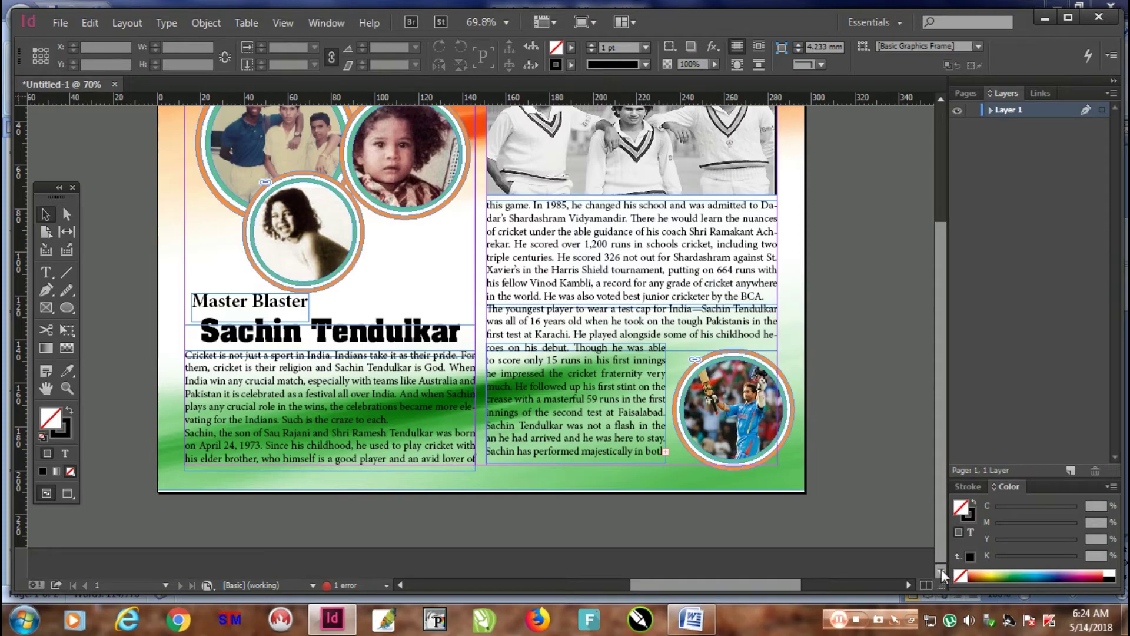
# Thread the remaining overset text into a frame on the pasteboard beside the page.
pyautogui.click(666, 452)
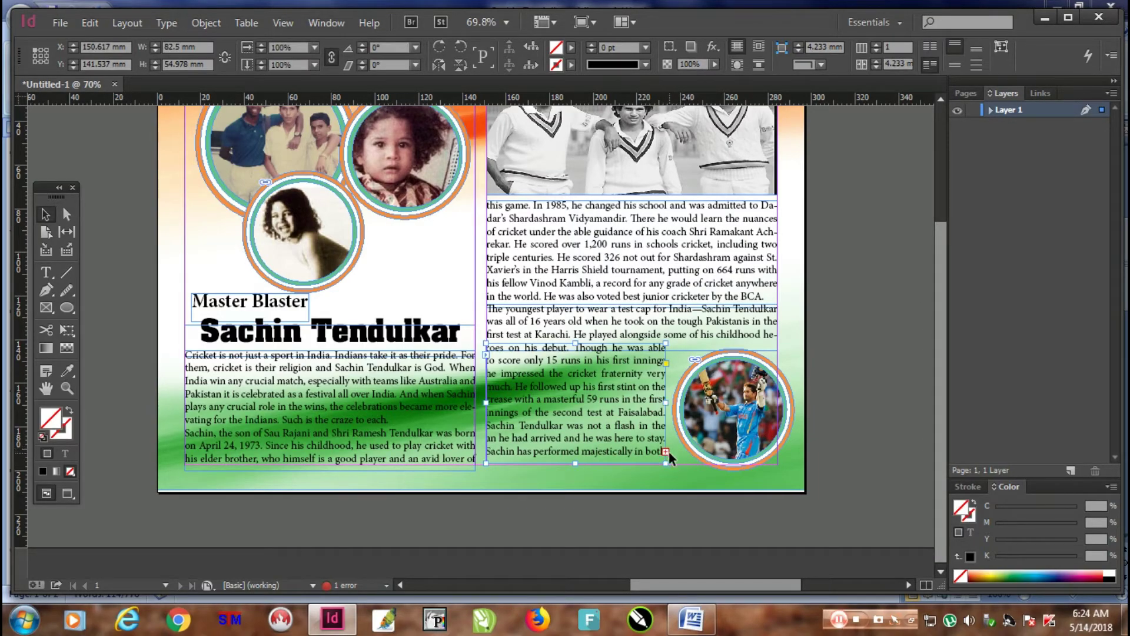
pyautogui.press('h')
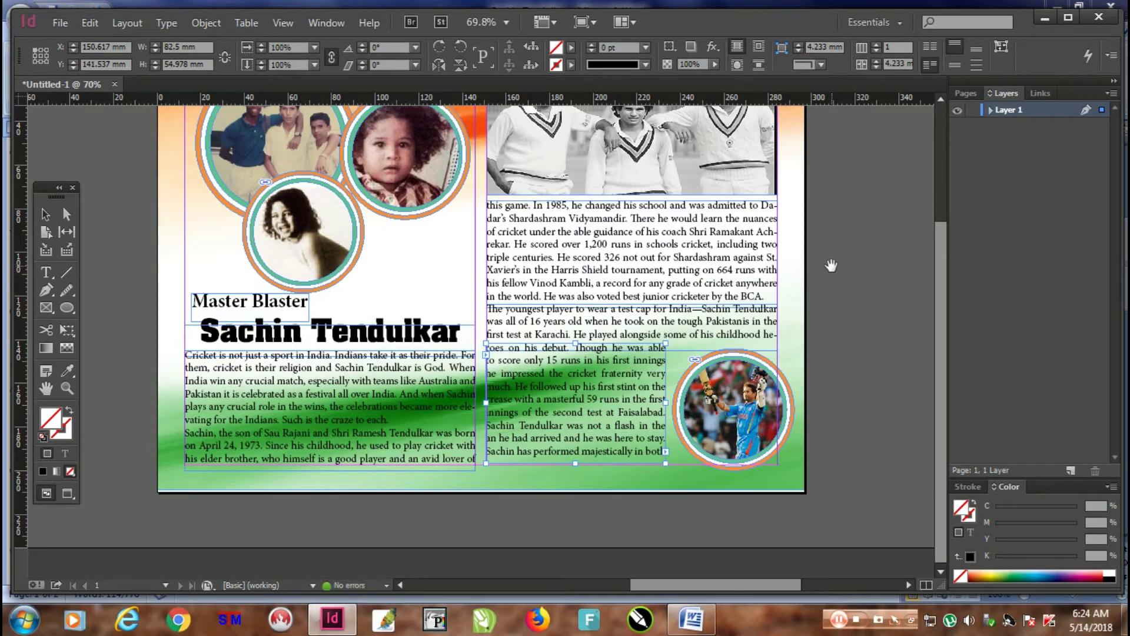
pyautogui.moveTo(831, 266); pyautogui.dragTo(570, 254)
pyautogui.moveTo(553, 149); pyautogui.dragTo(780, 357)
pyautogui.press('/')
pyautogui.click(635, 446)
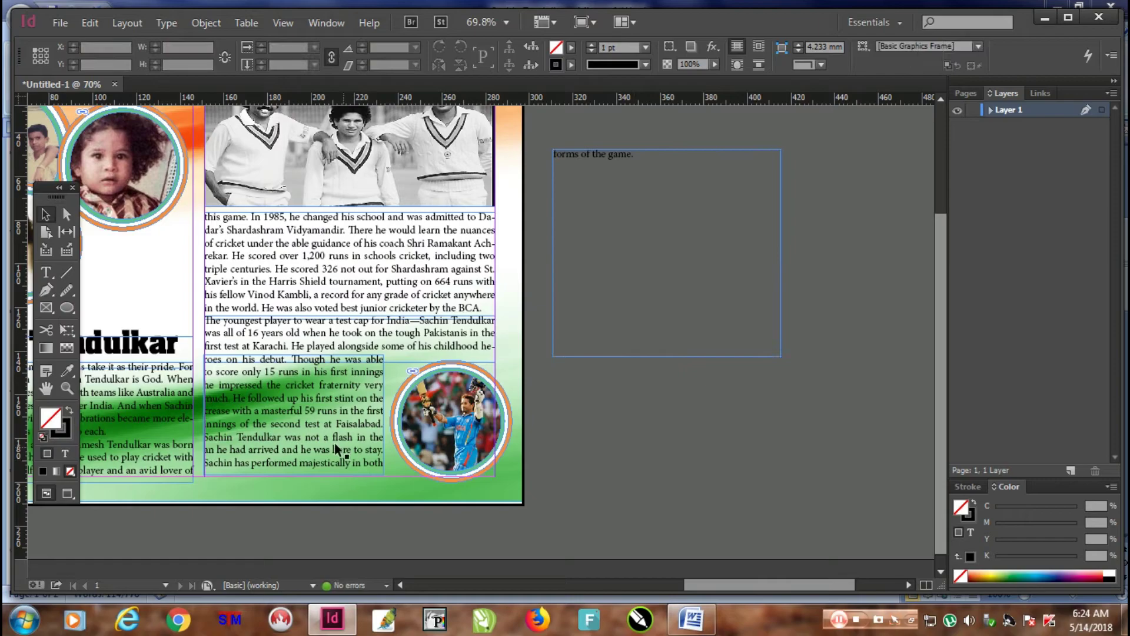
# Extend the narrow text frame to about 58.4 mm tall and delete the extra frame on the pasteboard.
pyautogui.click(310, 475)
pyautogui.click(665, 267)
pyautogui.press('Delete')
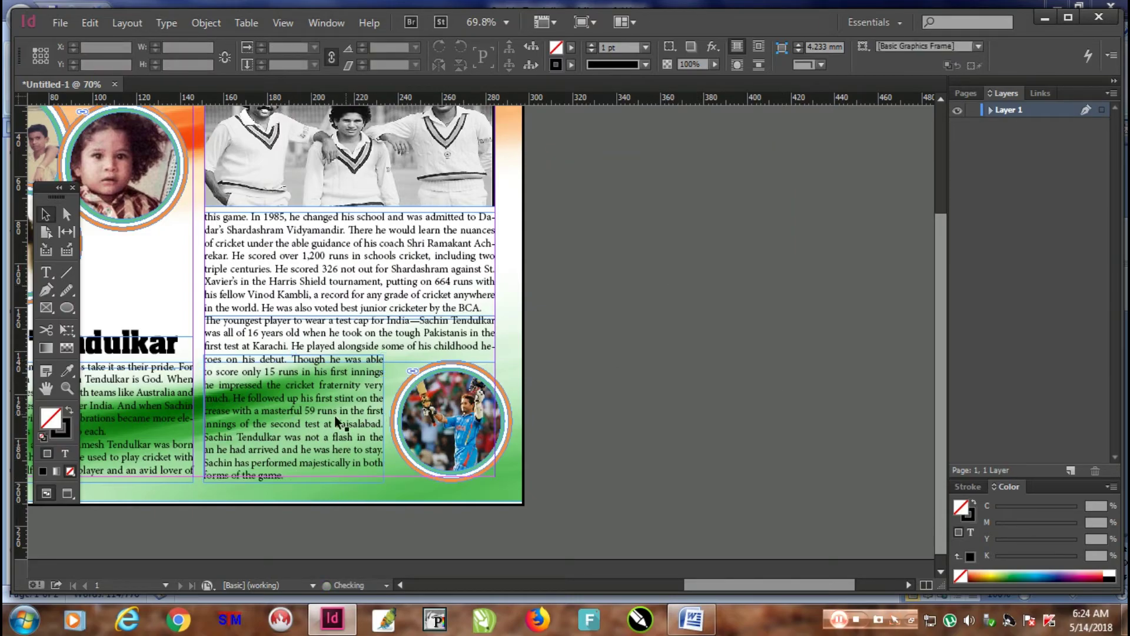
# Shift the three right-column text frames up slightly to even out the spacing between their lines.
pyautogui.moveTo(300, 415); pyautogui.dragTo(301, 412)
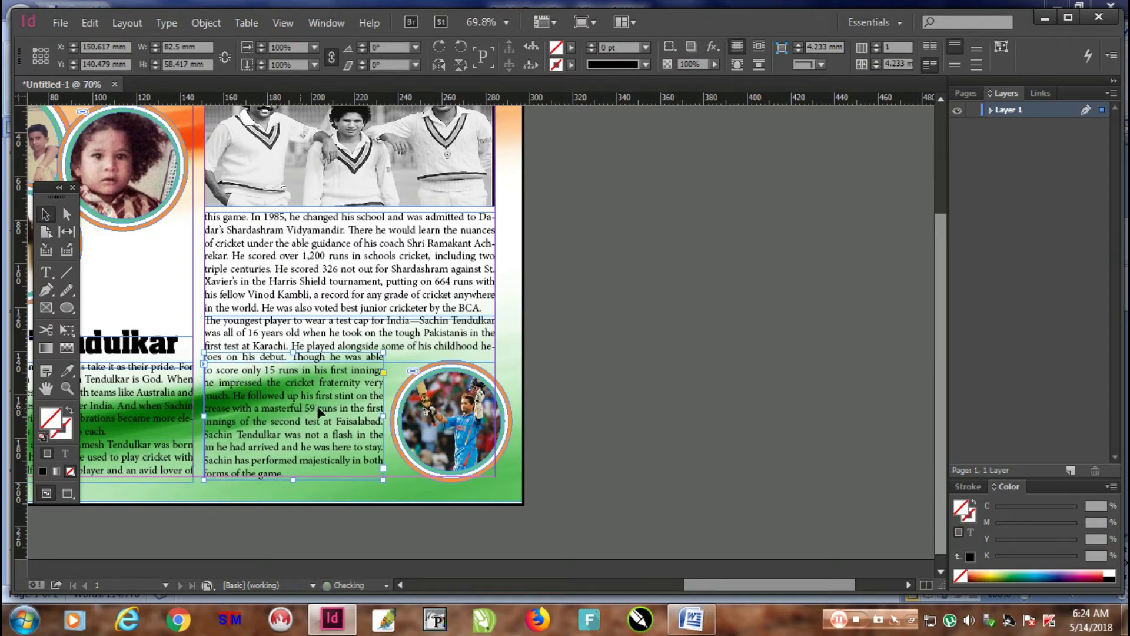
pyautogui.moveTo(379, 240); pyautogui.dragTo(379, 237)
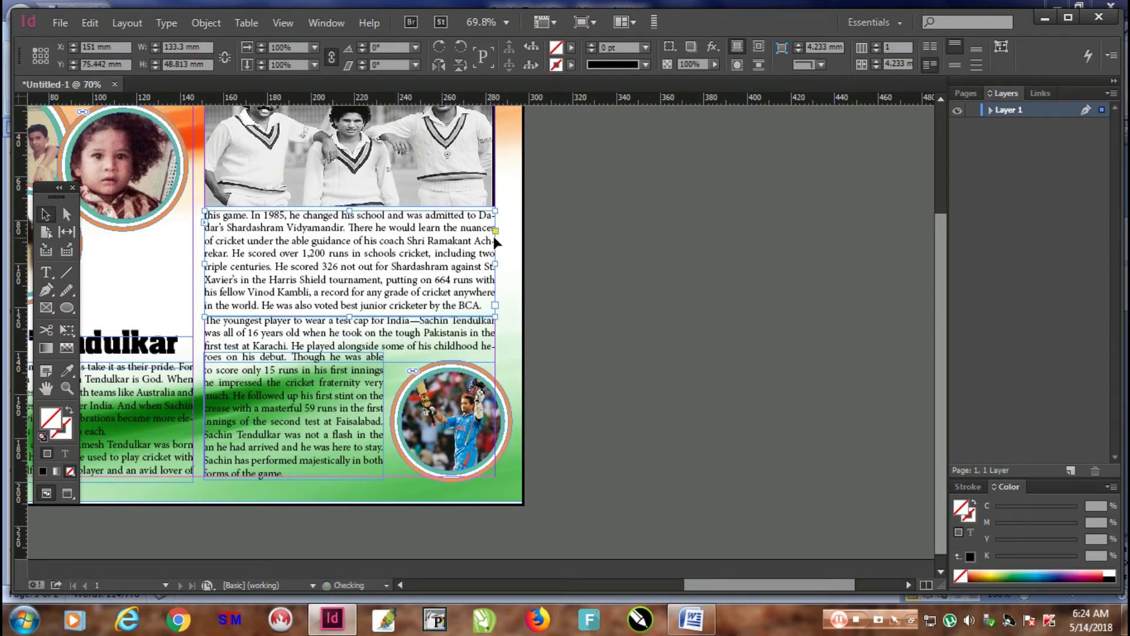
pyautogui.moveTo(370, 333); pyautogui.dragTo(373, 326)
pyautogui.click(556, 312)
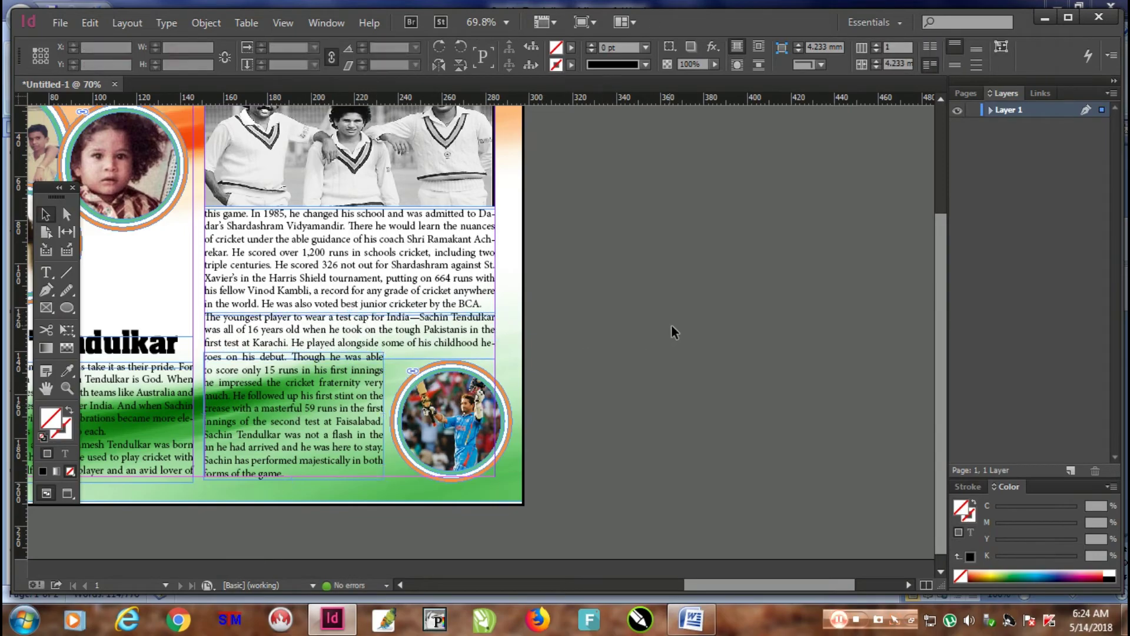
# Switch the colour values to CMYK and fill the Sachin Tendulkar heading text with teal, C 100, M 0, Y 27, K 25.
pyautogui.moveTo(681, 334); pyautogui.dragTo(597, 311)
pyautogui.click(406, 405)
pyautogui.moveTo(406, 405); pyautogui.dragTo(67, 359)
pyautogui.click(46, 272)
pyautogui.click(357, 404)
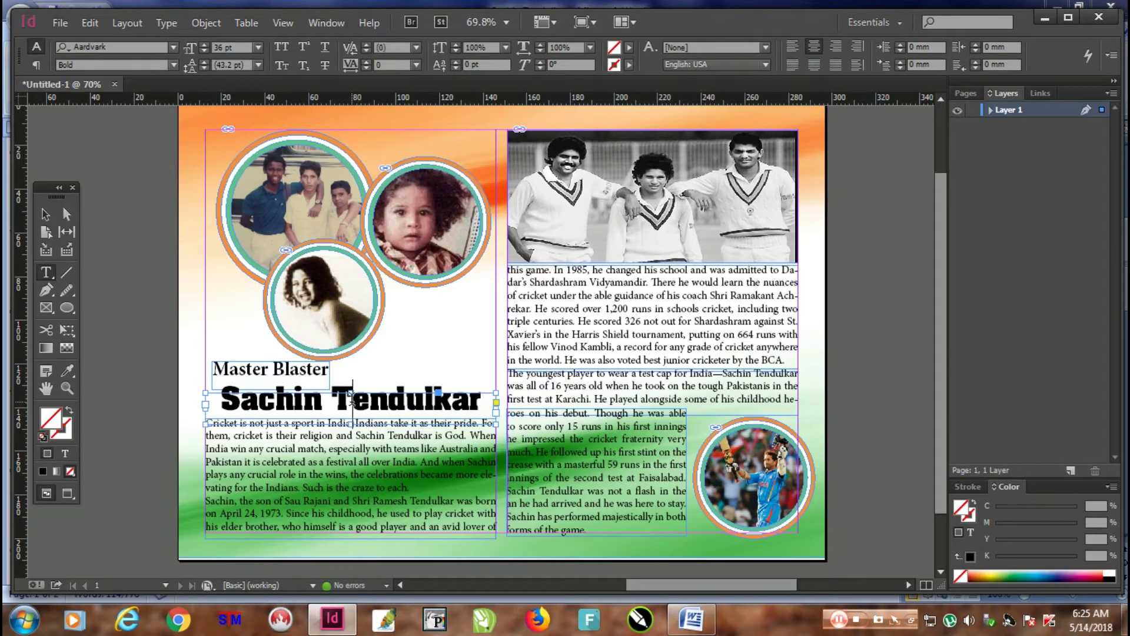
pyautogui.hotkey('ctrl', 'a')
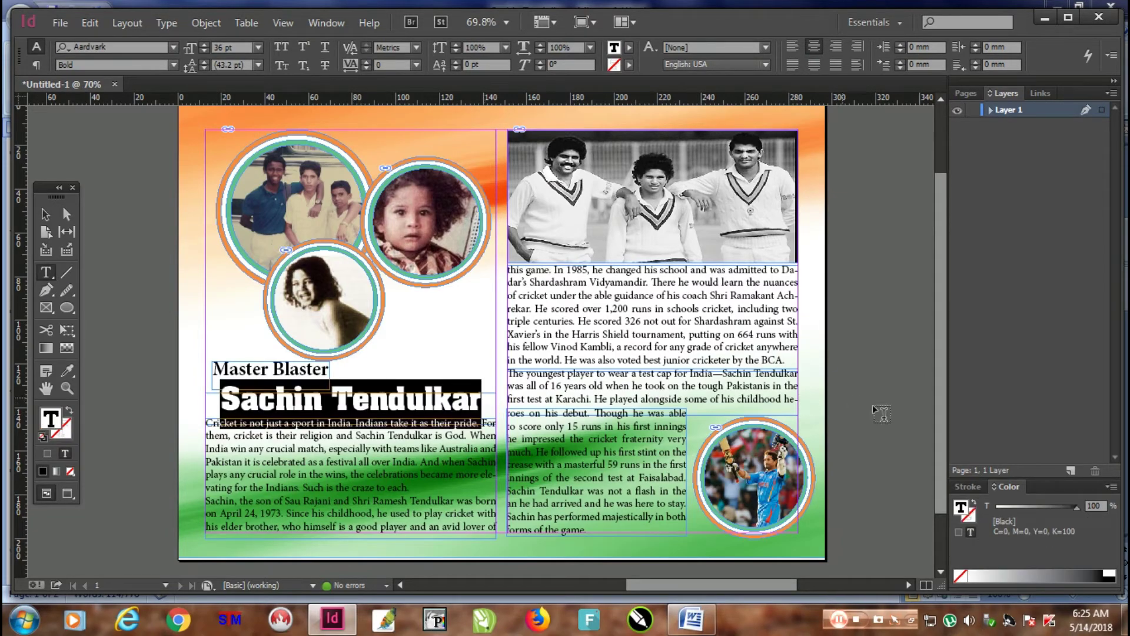
pyautogui.click(1111, 487)
pyautogui.click(1001, 536)
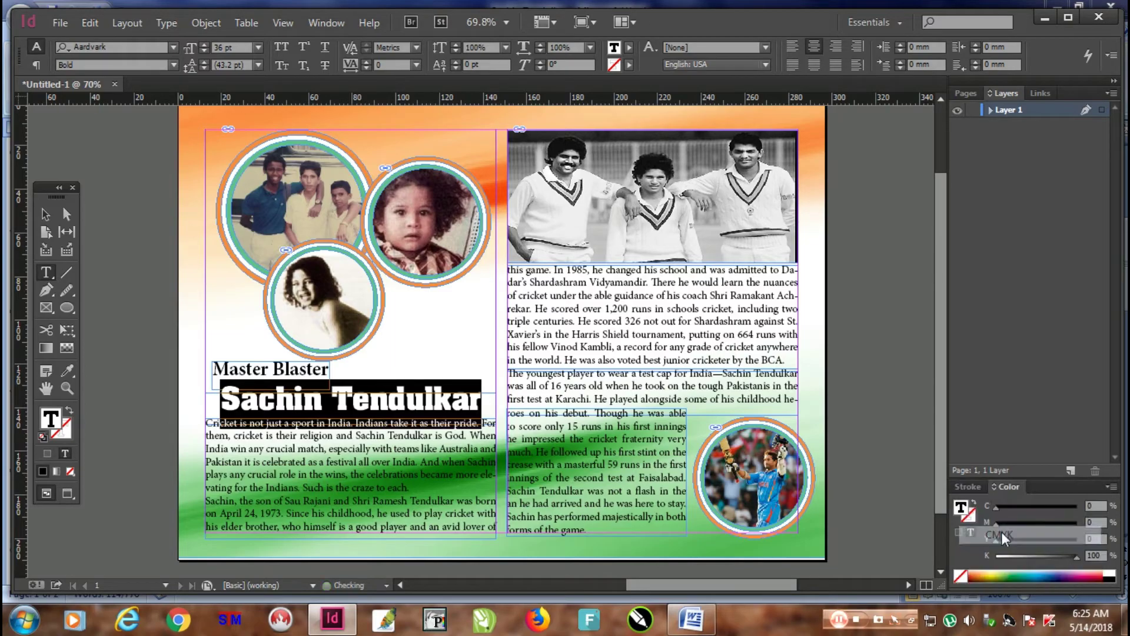
pyautogui.click(1034, 574)
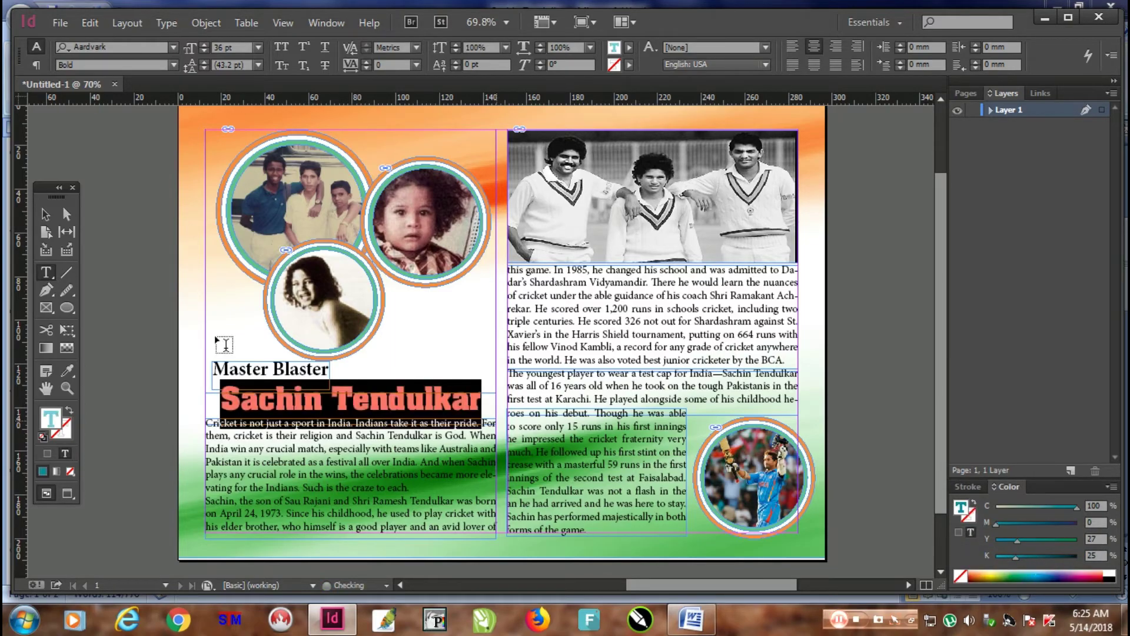
pyautogui.click(46, 214)
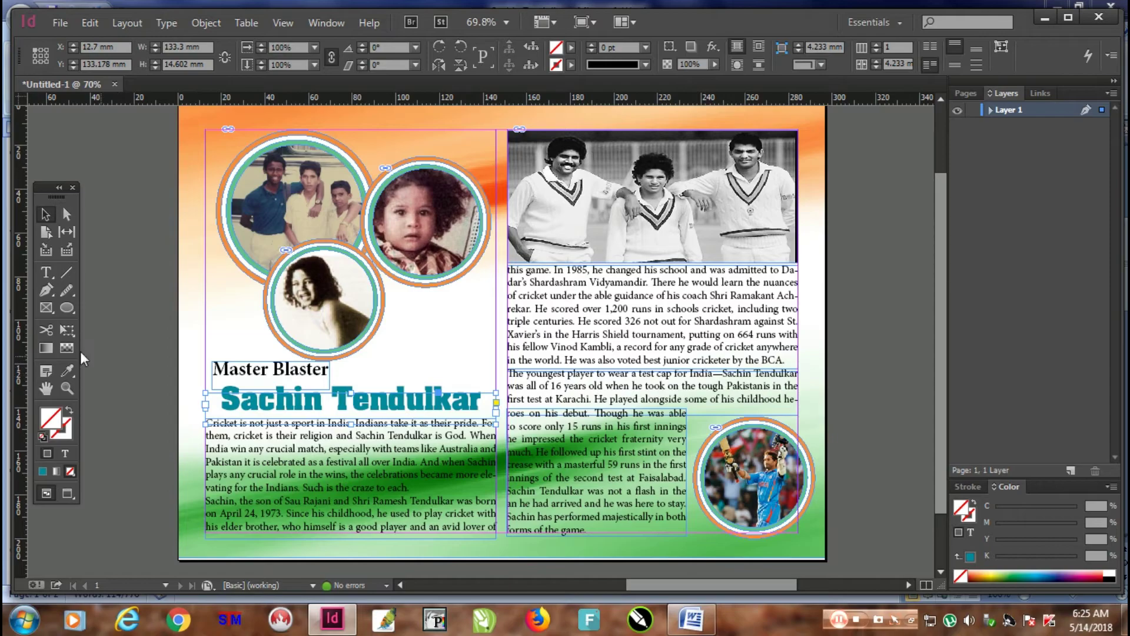
# Recolour the Sachin Tendulkar heading text blue, C 87, M 45, Y 0, K 0, and deselect it.
pyautogui.click(46, 272)
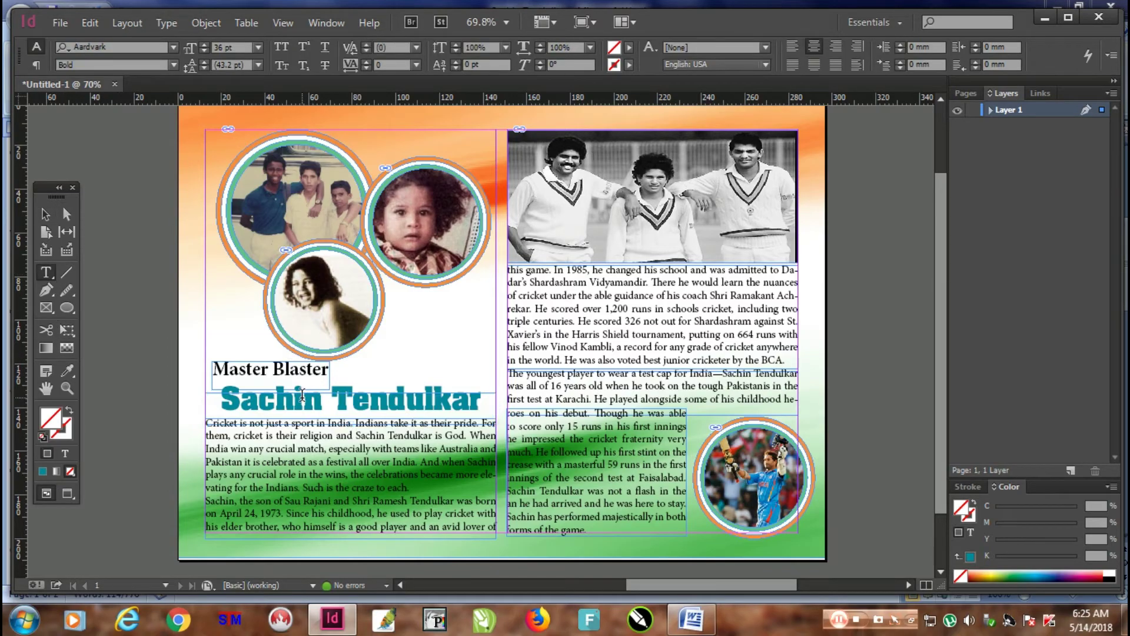
pyautogui.tripleClick(381, 402)
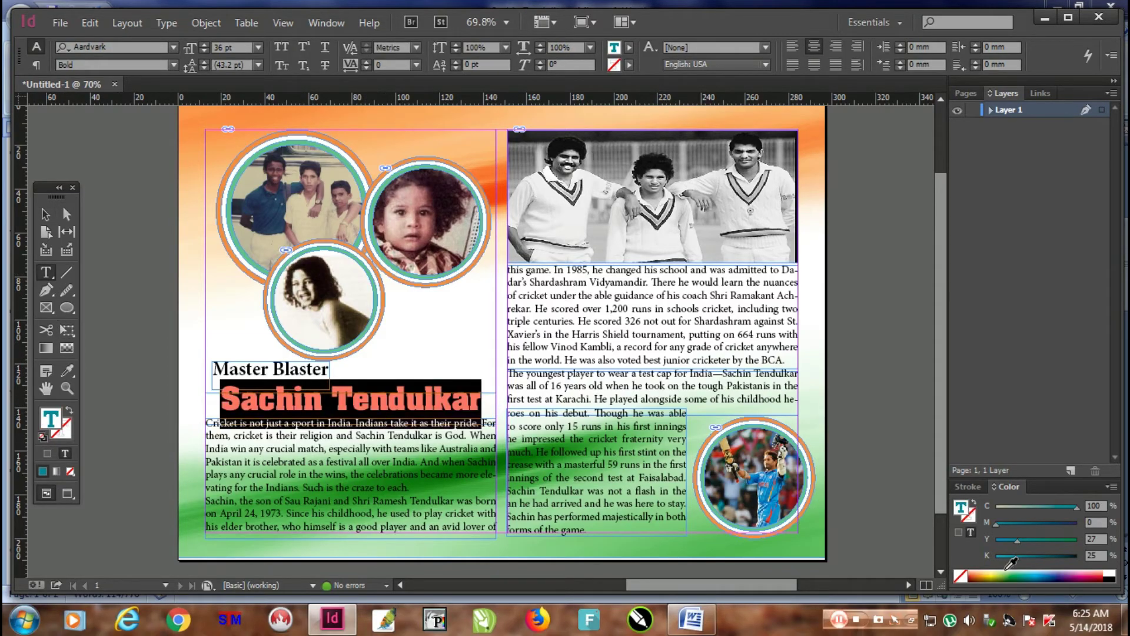
pyautogui.click(1054, 572)
pyautogui.moveTo(1054, 573); pyautogui.dragTo(1050, 571)
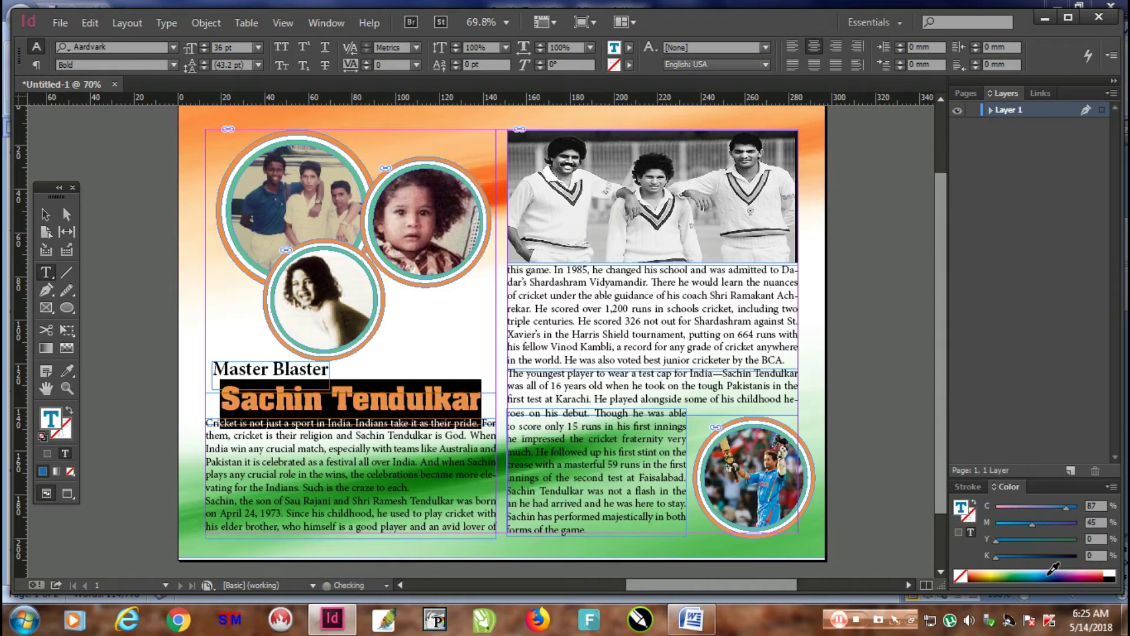
pyautogui.click(447, 501)
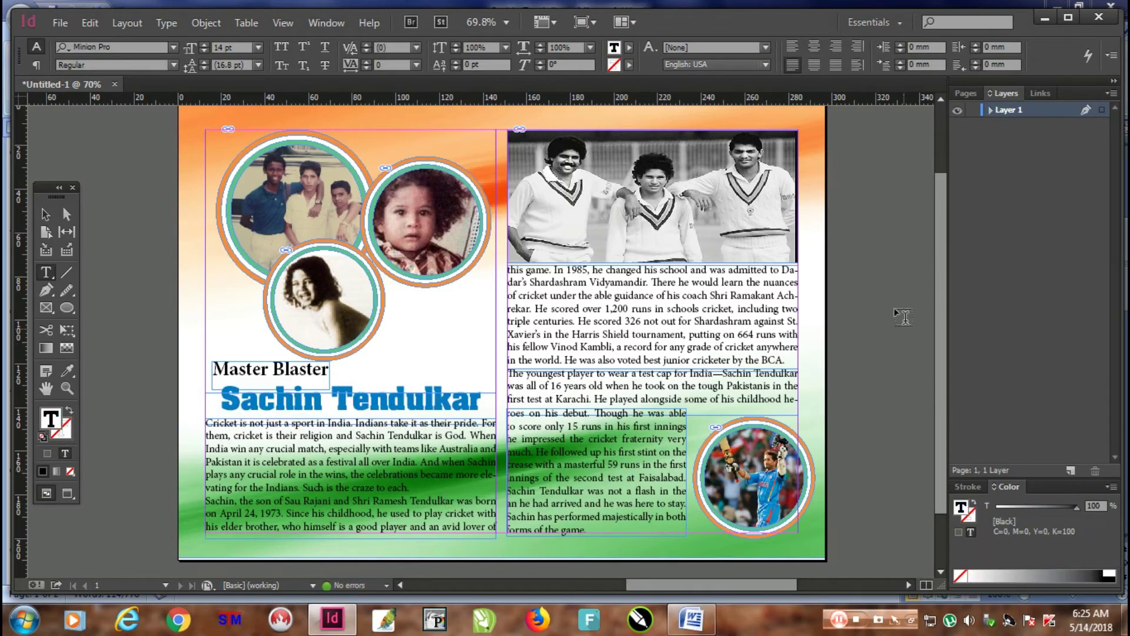
pyautogui.click(865, 281)
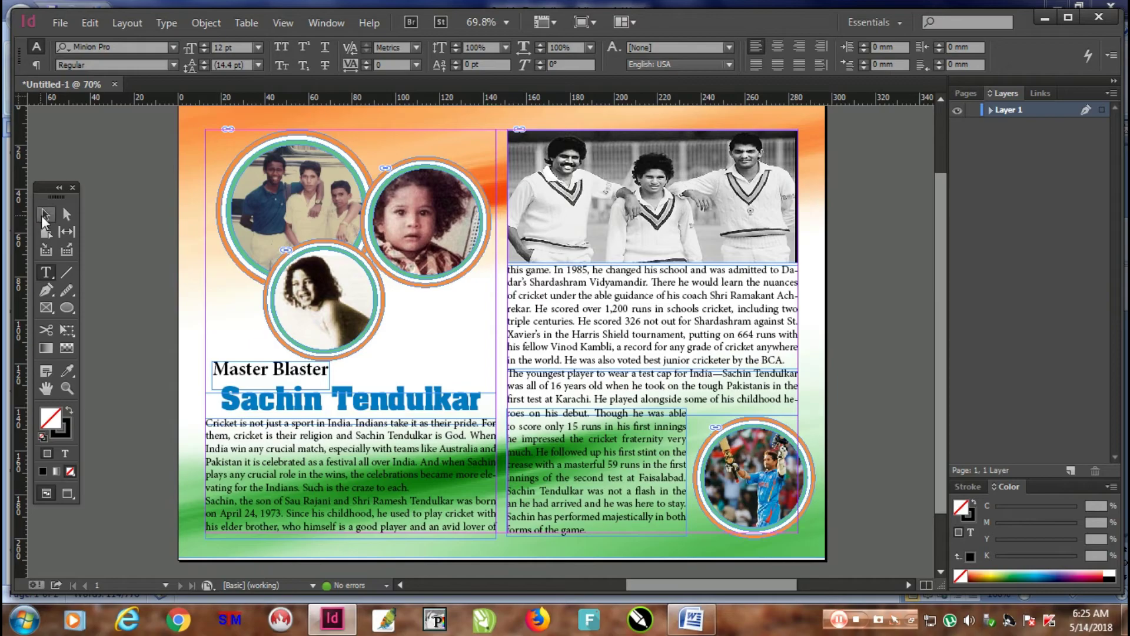
pyautogui.click(45, 214)
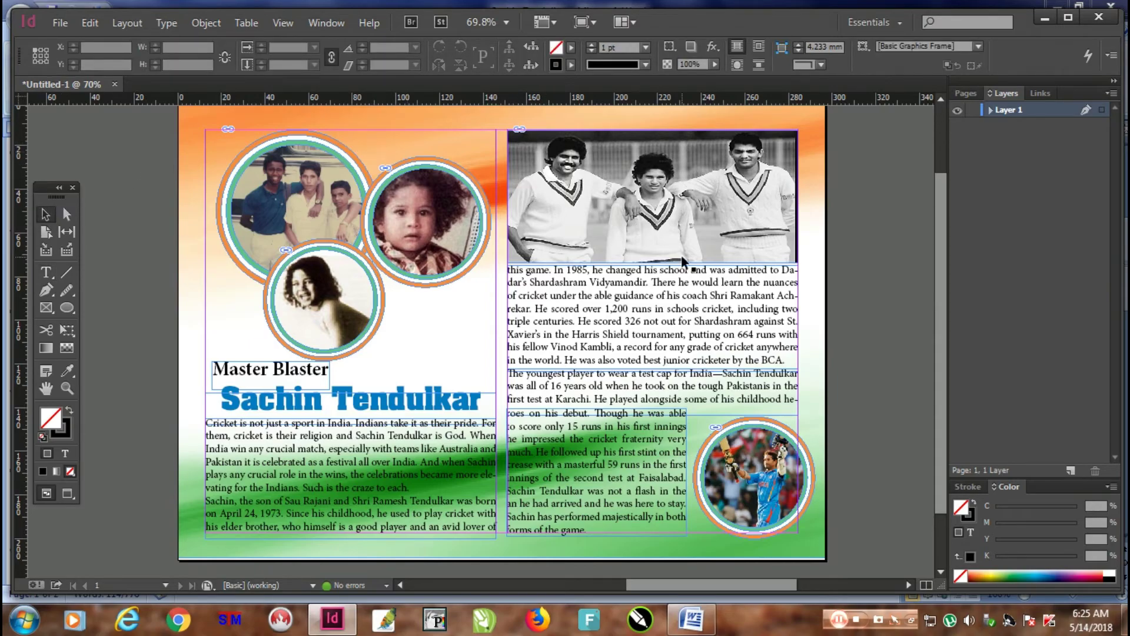
# Inspect the whole page layout and examine the narrow text column beside the batting photo up close.
pyautogui.scroll(1, 683, 261)
pyautogui.hscroll(1, 683, 261)
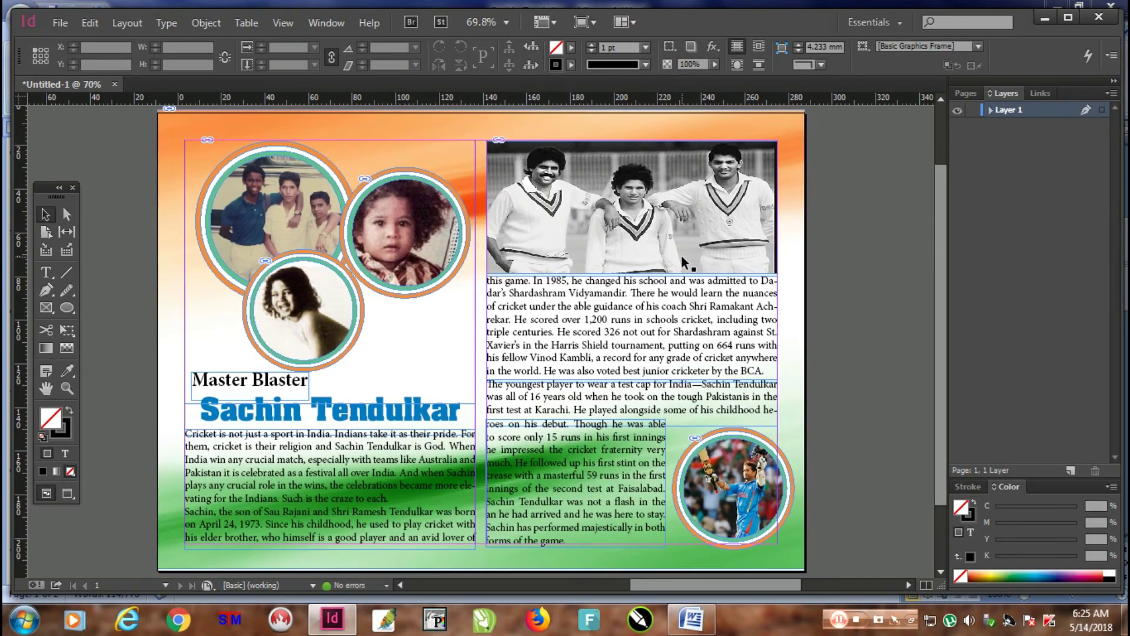
pyautogui.hotkey('ctrl', '-')
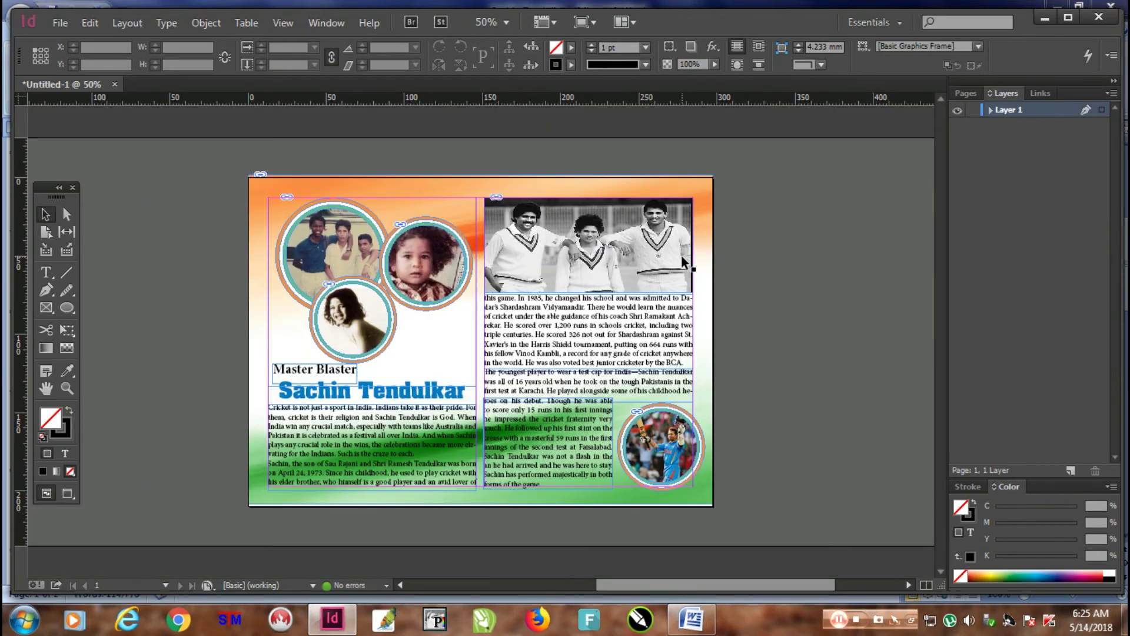
pyautogui.click(67, 388)
pyautogui.moveTo(490, 336); pyautogui.dragTo(667, 434)
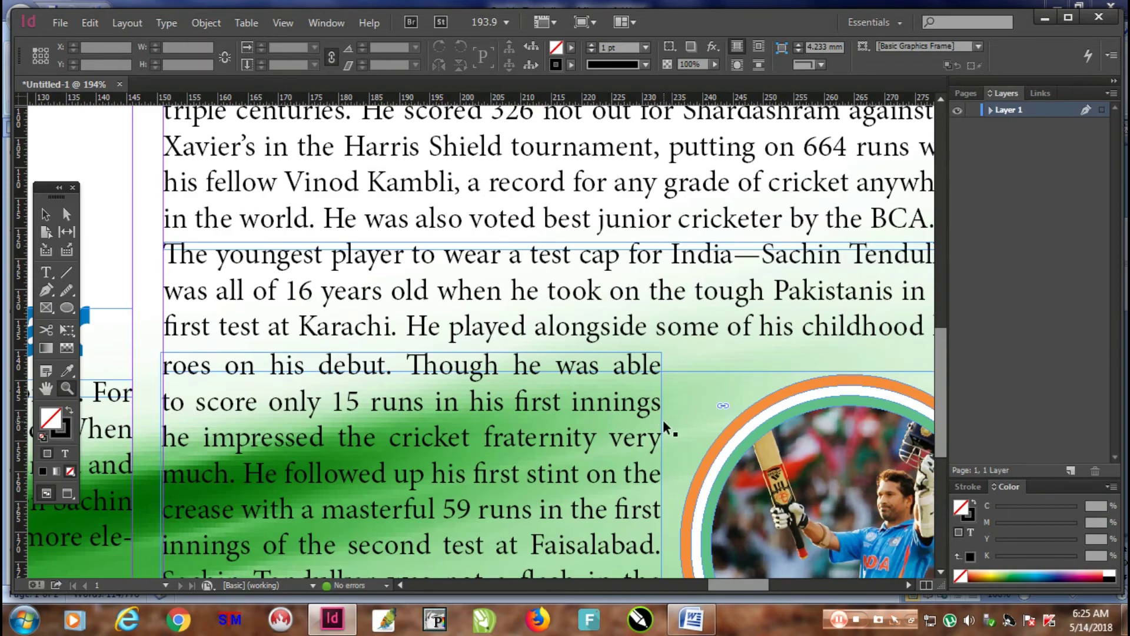
pyautogui.hotkey('ctrl', '0')
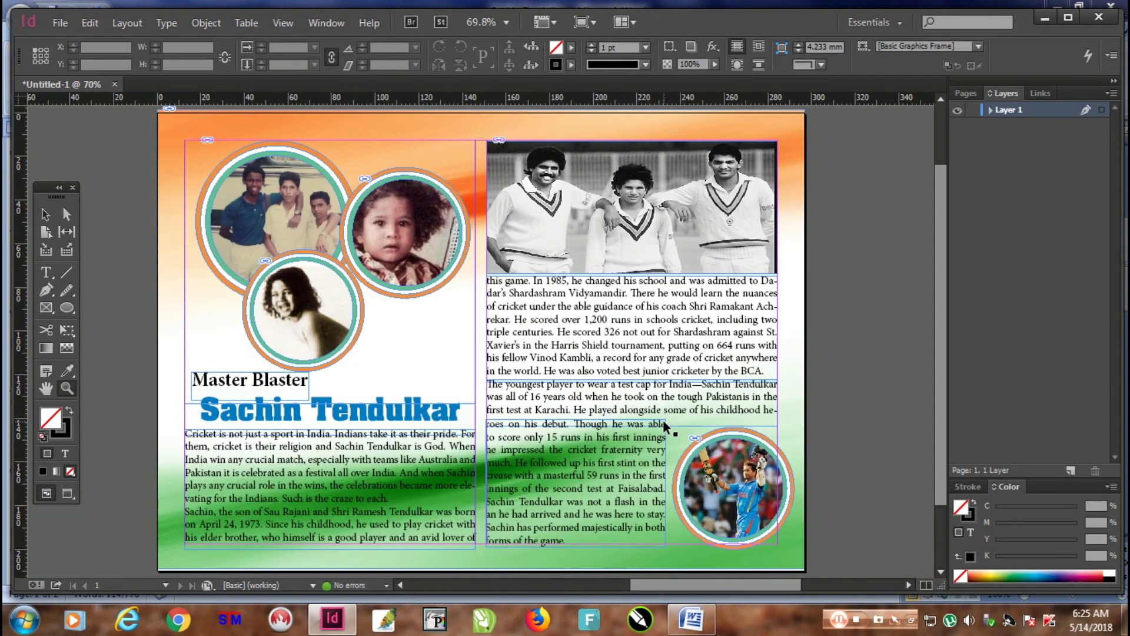
# Export the page to the Desktop as an interactive PDF named broucher, with image resolution 300 ppi.
pyautogui.click(61, 24)
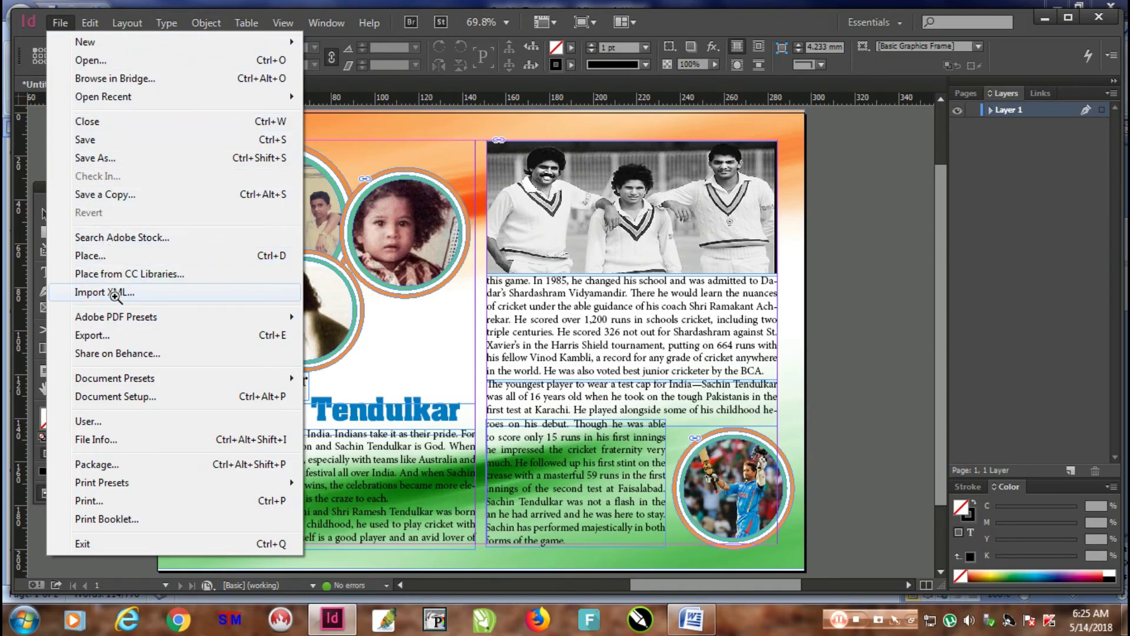
pyautogui.click(106, 337)
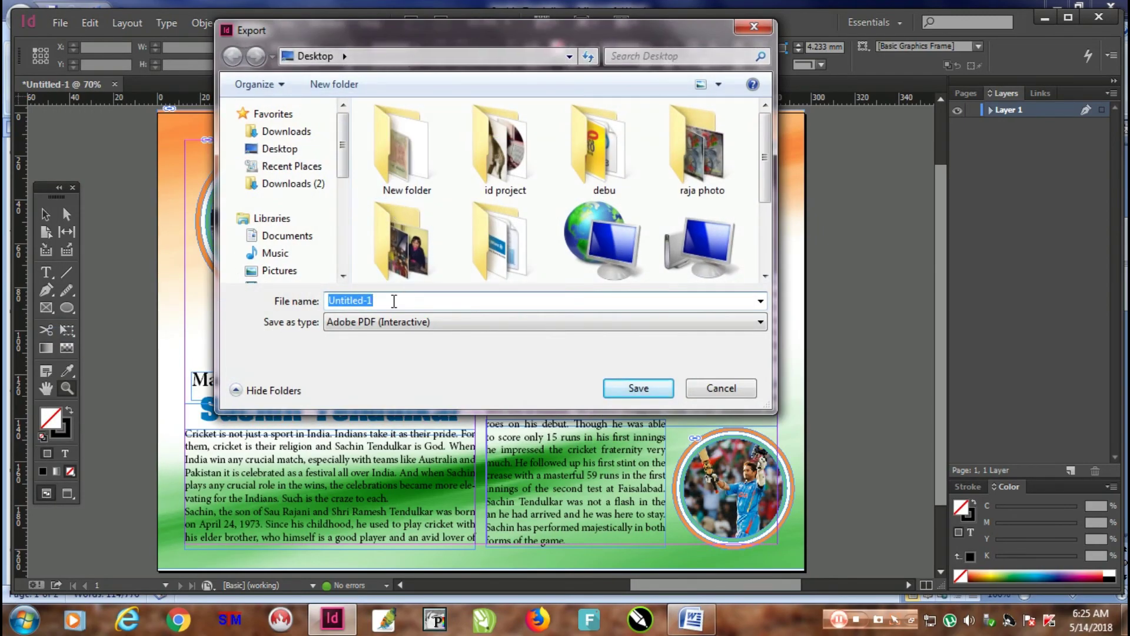
pyautogui.write('broucher')
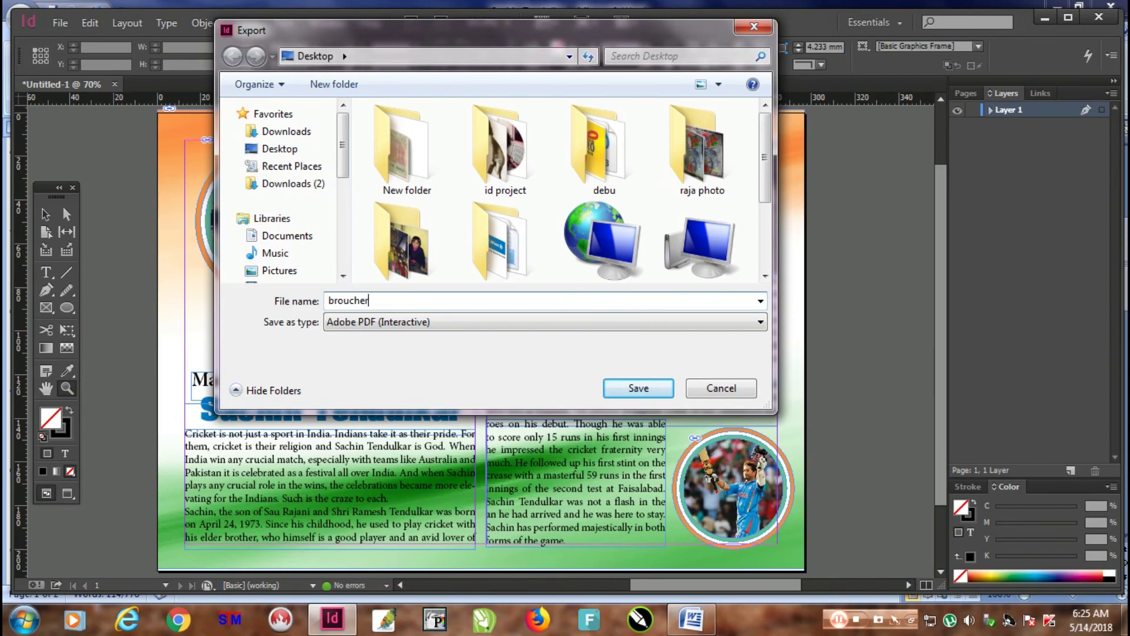
pyautogui.press('Return')
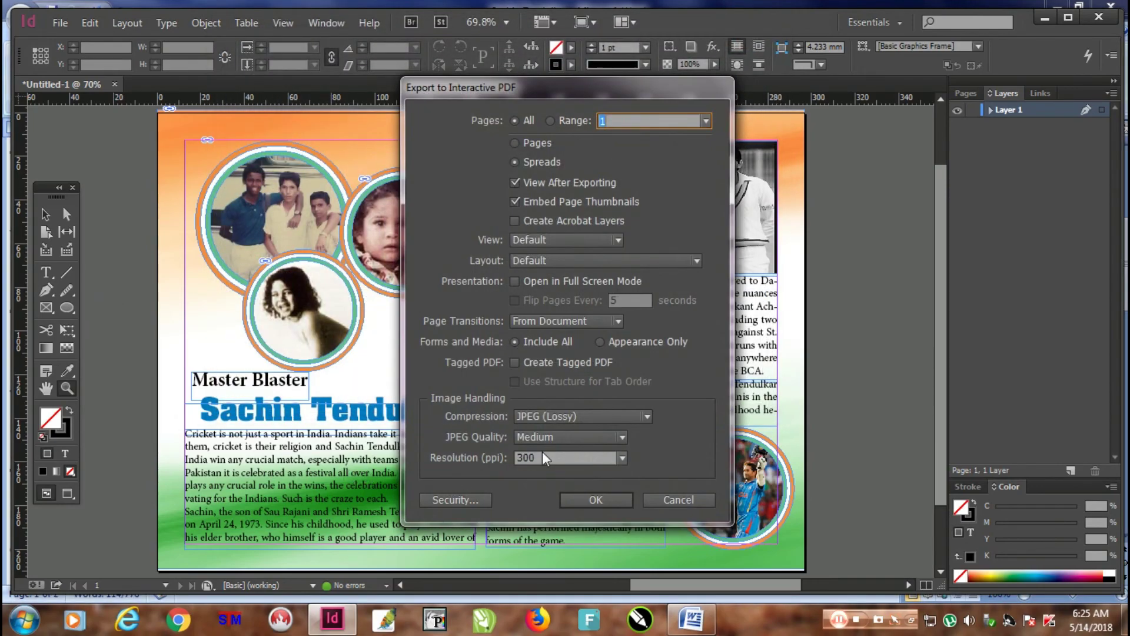
pyautogui.click(623, 461)
pyautogui.click(623, 460)
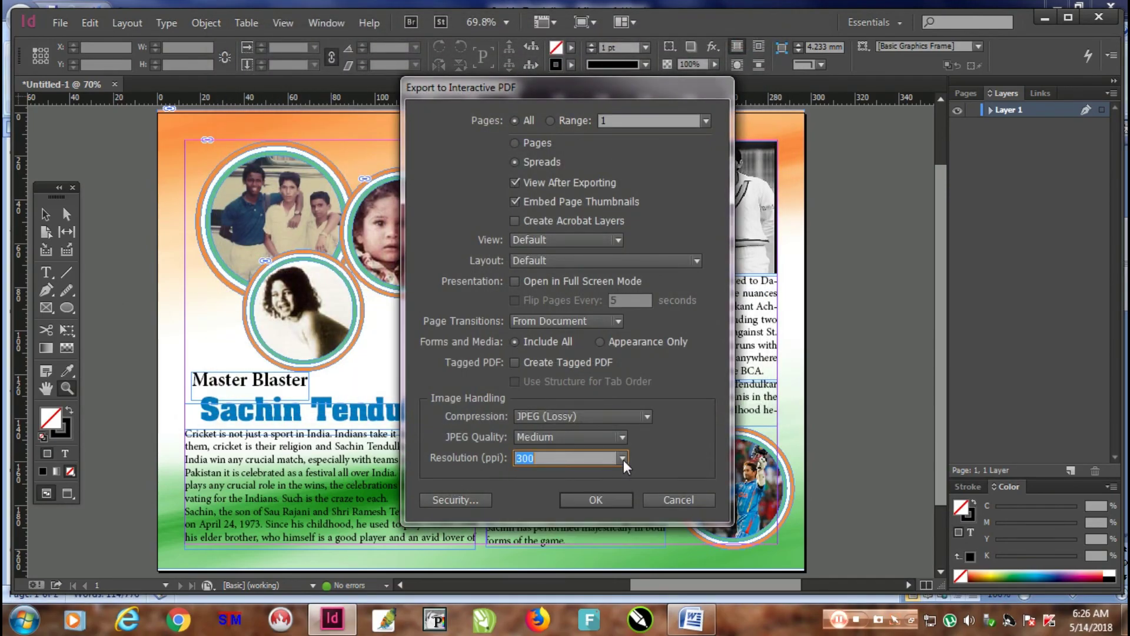
pyautogui.click(595, 499)
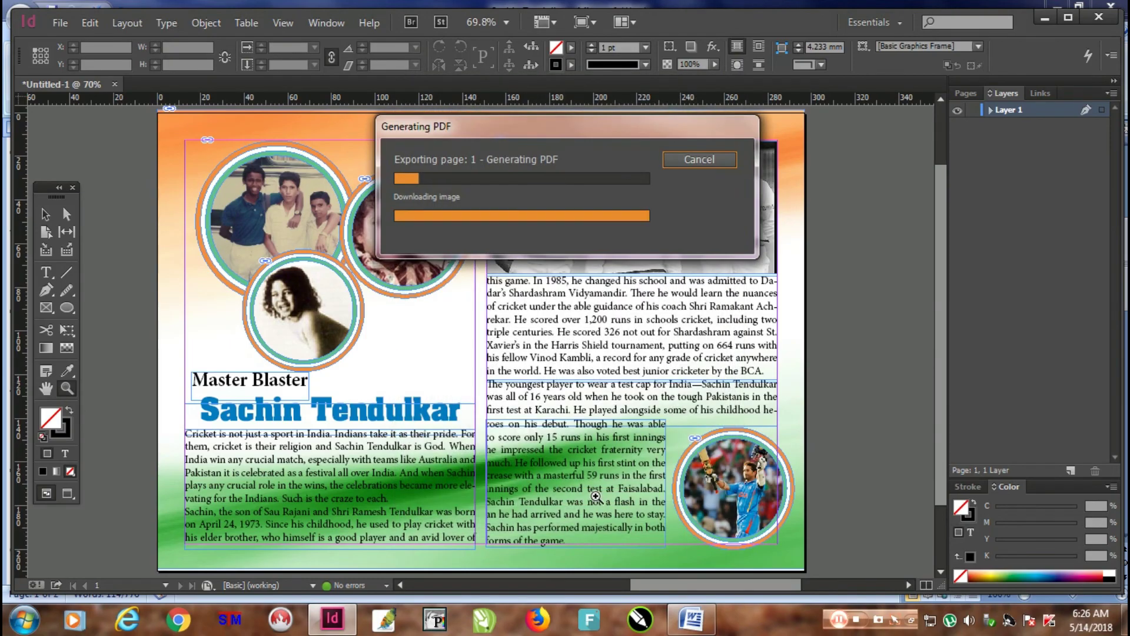